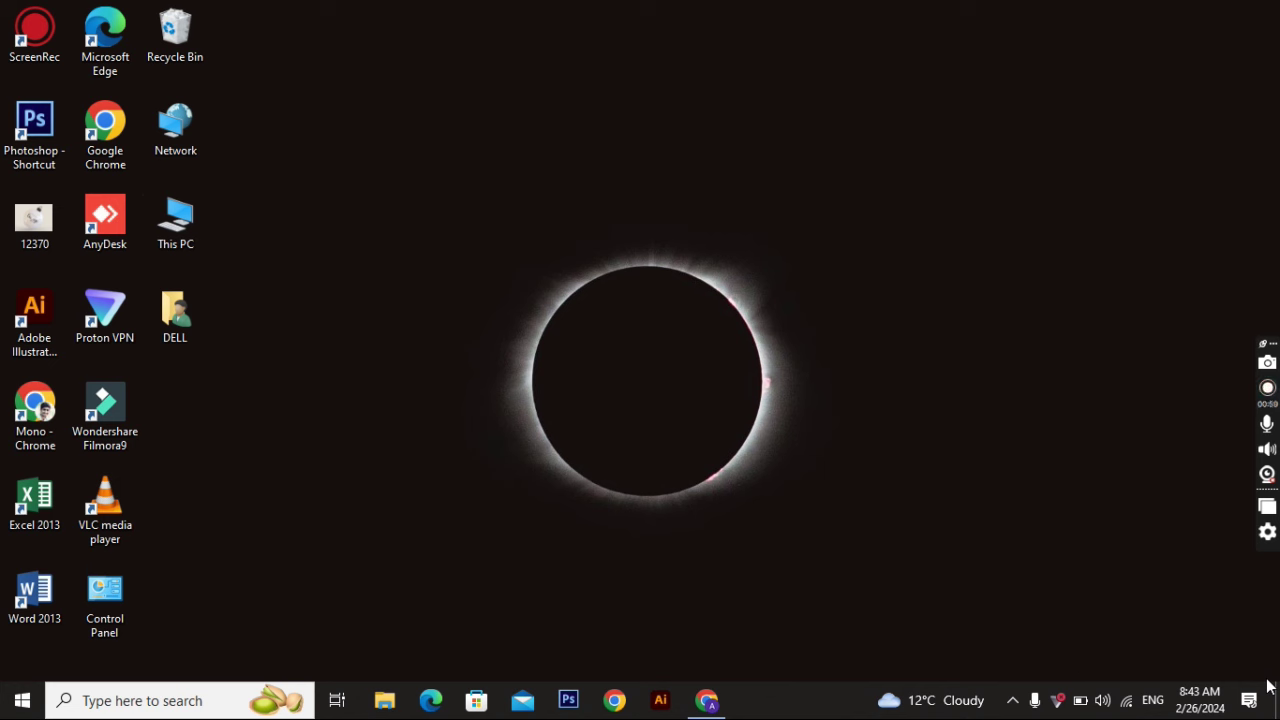
Step: Search Google in Chrome for "etsy payment countries" and open the Etsy Help article "Countries Eligible for Etsy Payments"
click(707, 700)
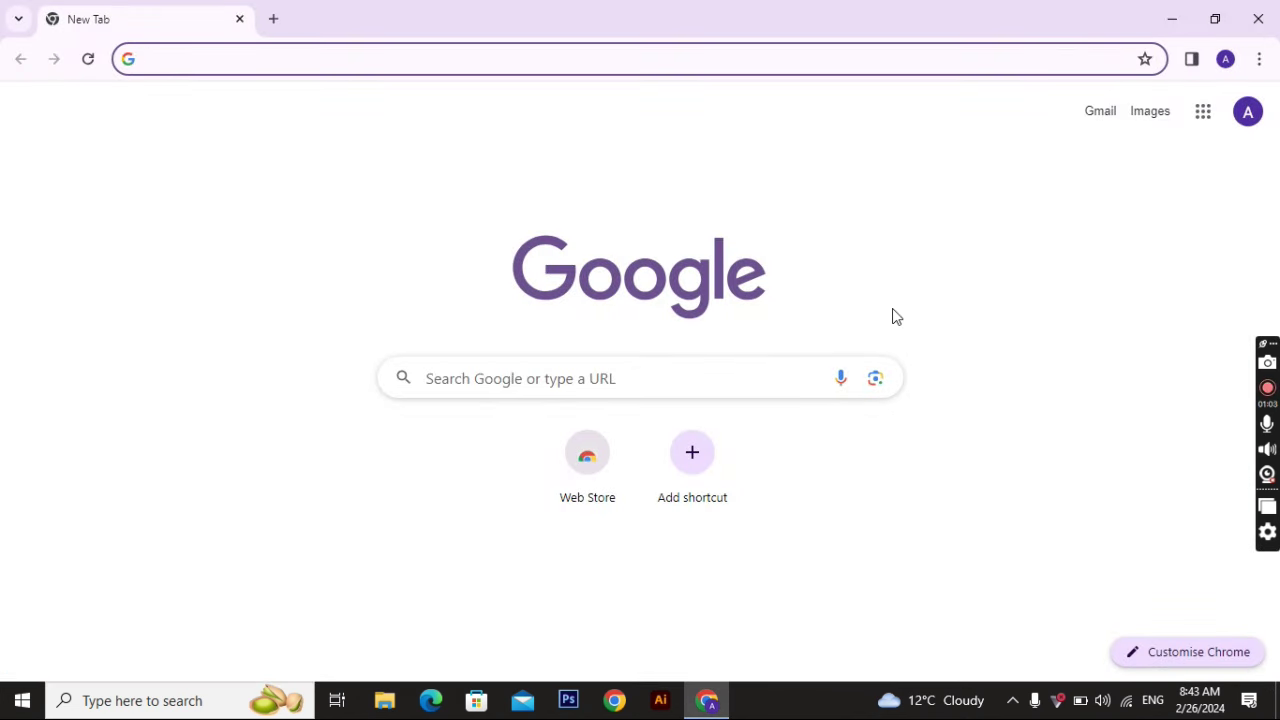
text(etsy )
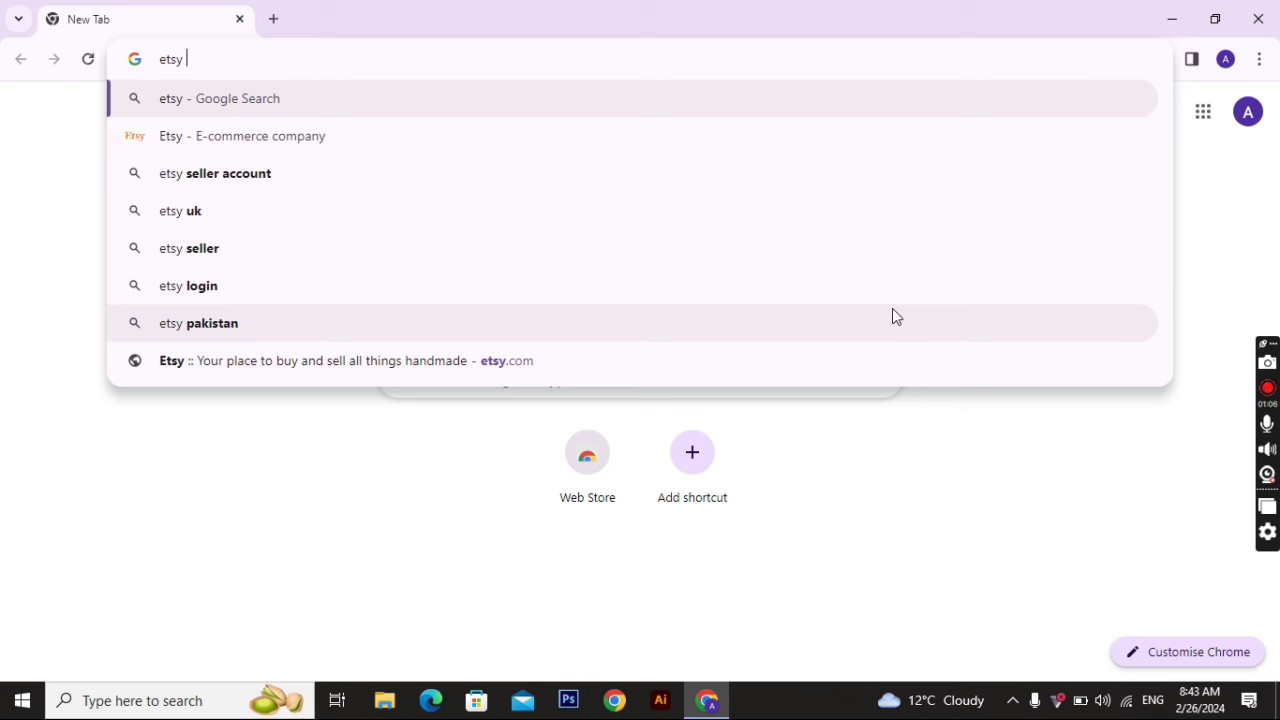
text(payme)
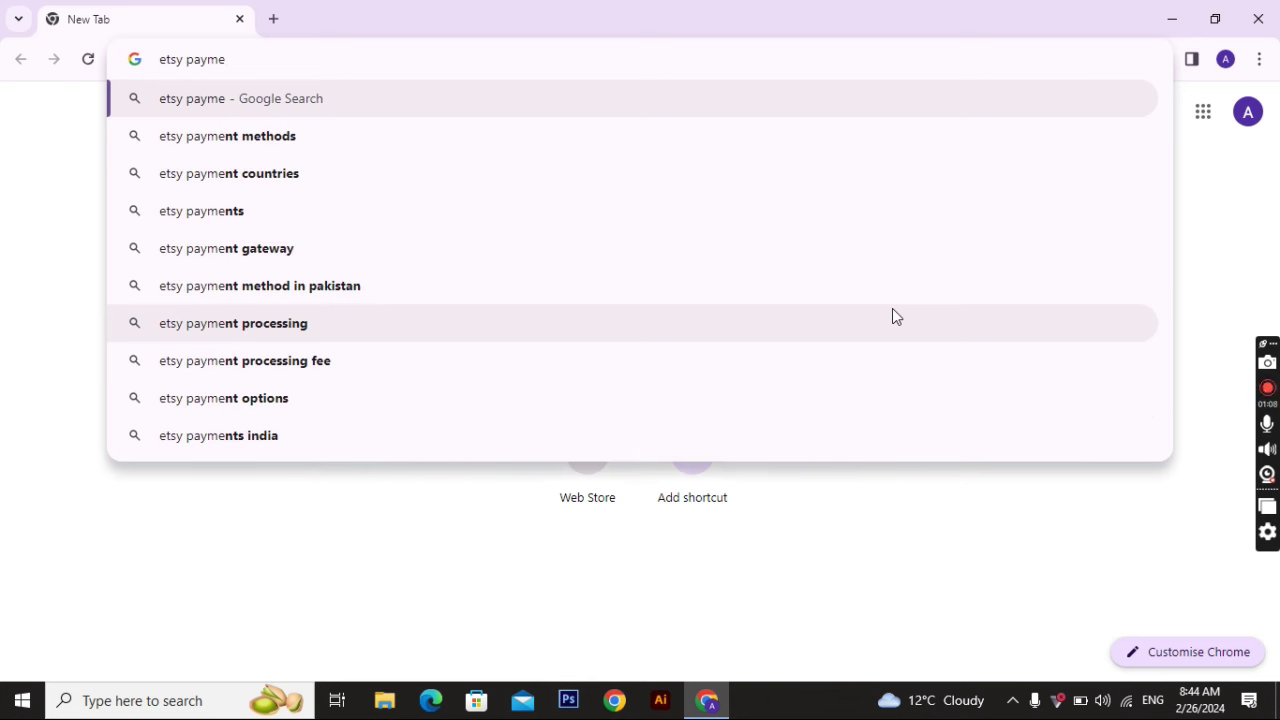
key(Down)
key(Down)
key(Return)
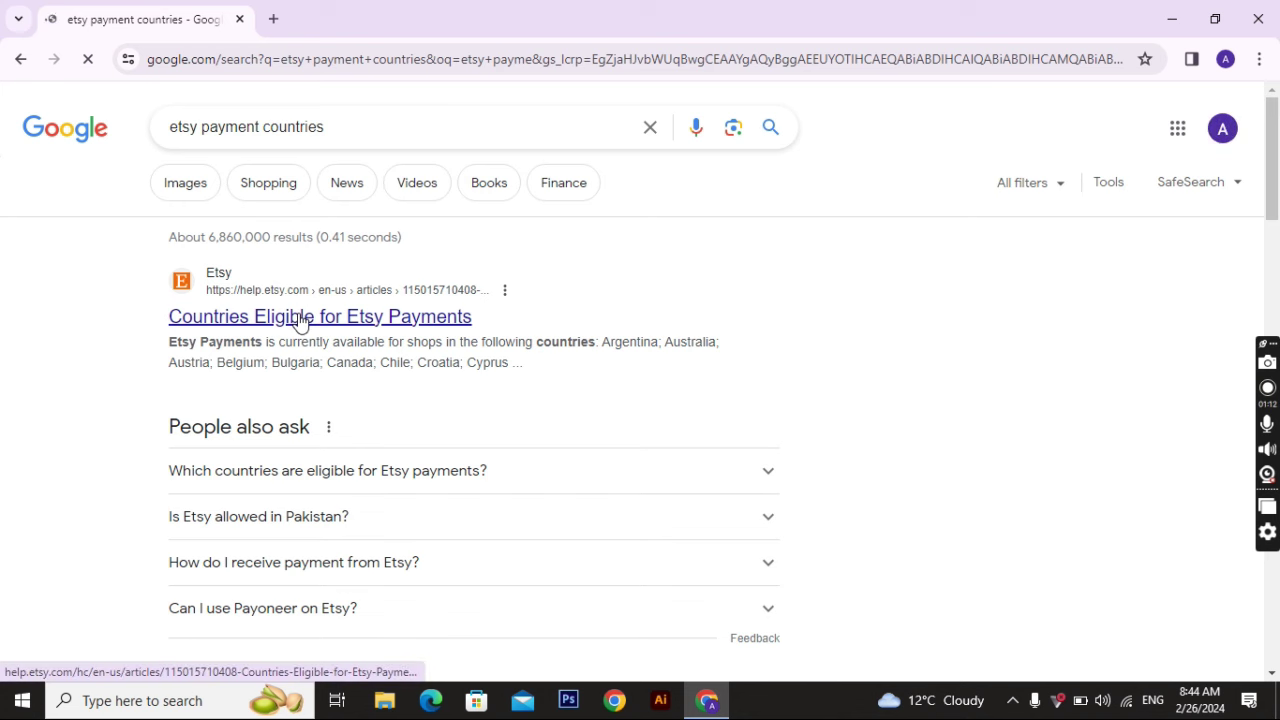
click(250, 298)
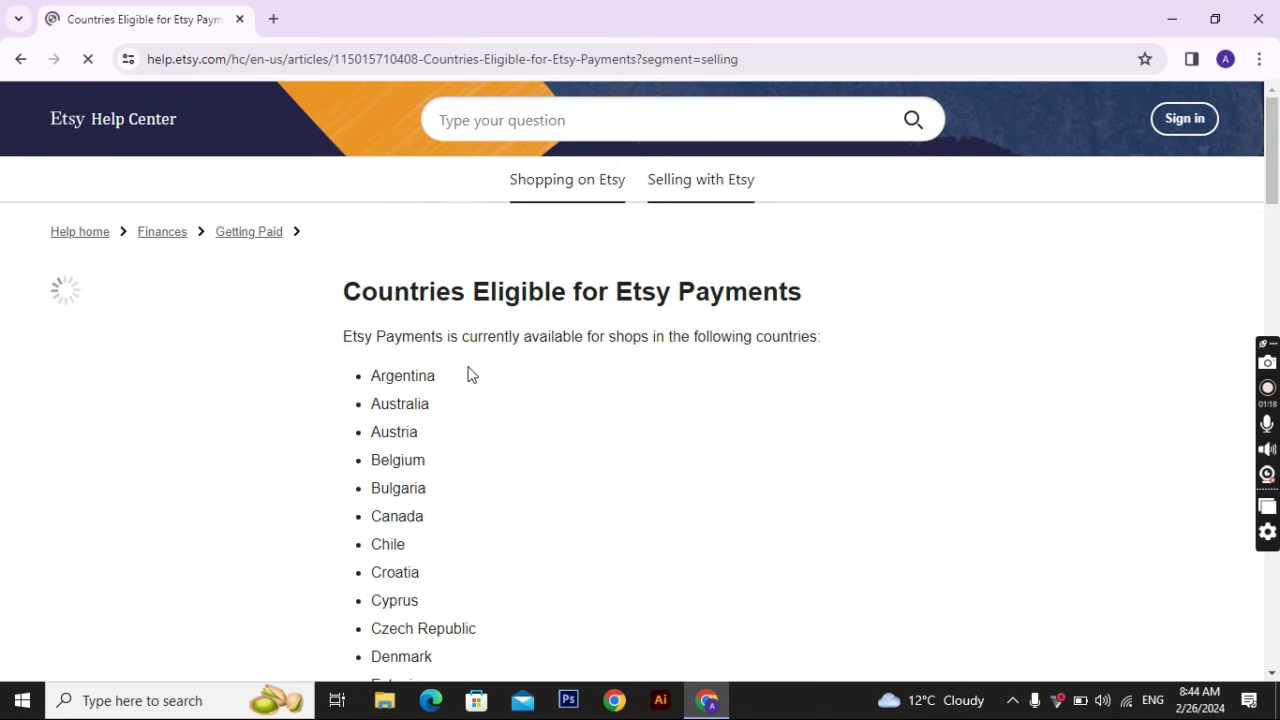
Step: Read the list of countries eligible for Etsy Payments through to its end, marking entries such as Türkiye and United Kingdom
scroll(383, 351, down, 2)
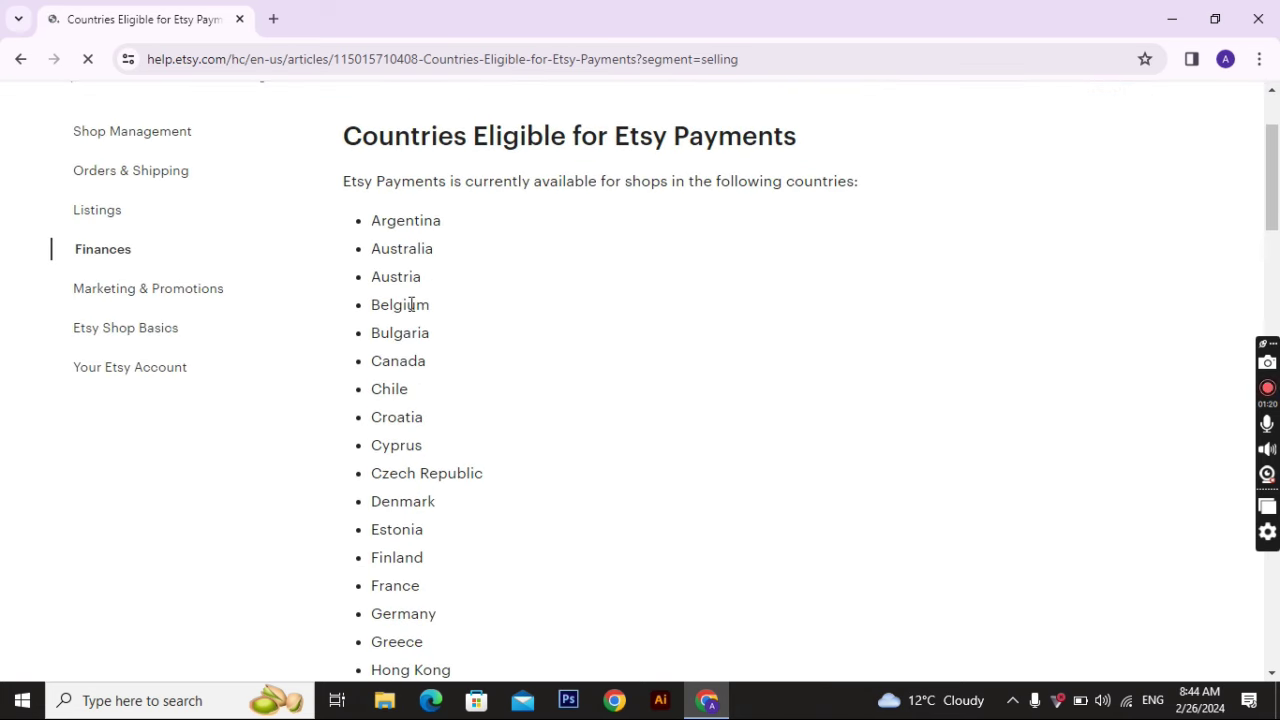
scroll(560, 367, down, 2)
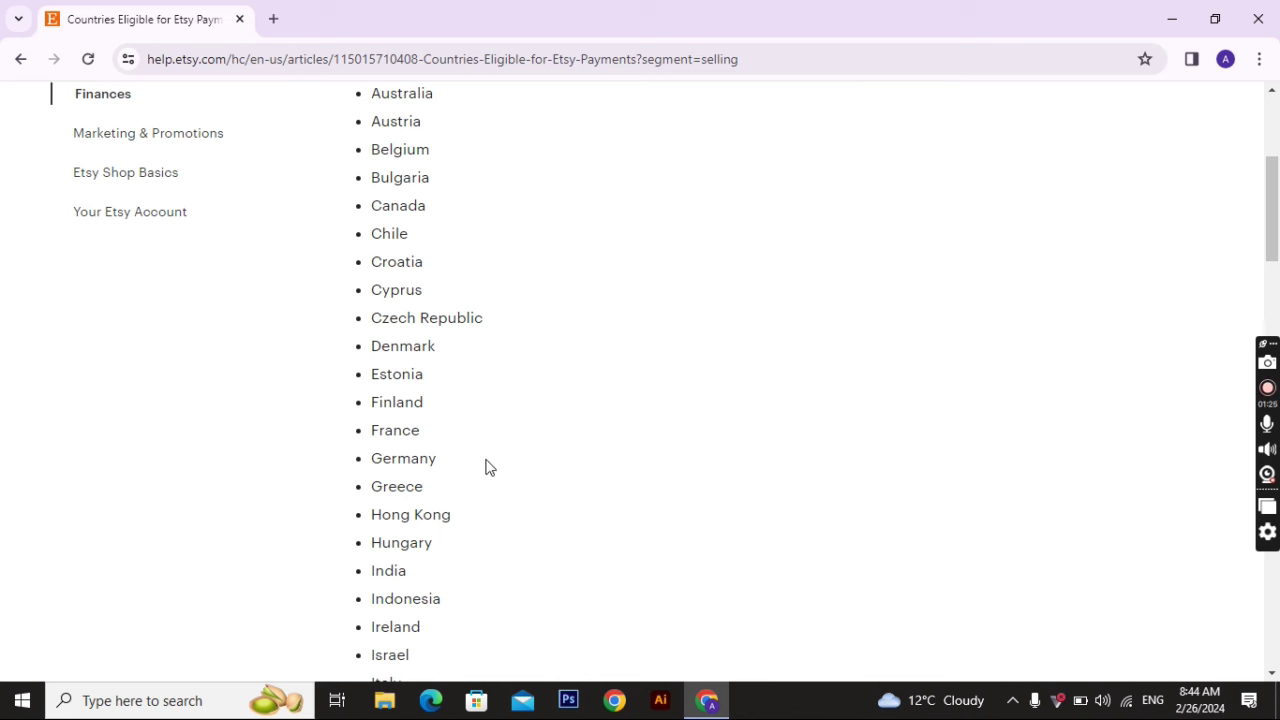
scroll(572, 435, down, 1)
scroll(572, 435, down, 1)
double_click(412, 414)
click(575, 411)
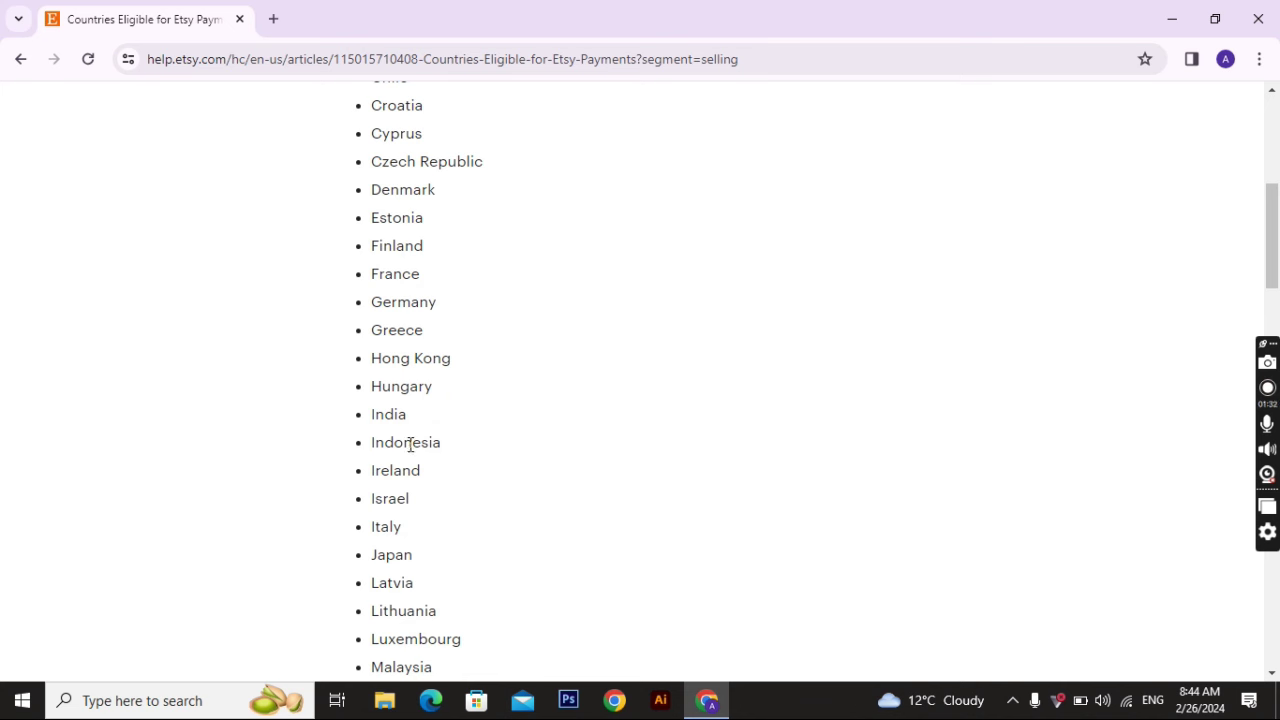
scroll(573, 372, down, 3)
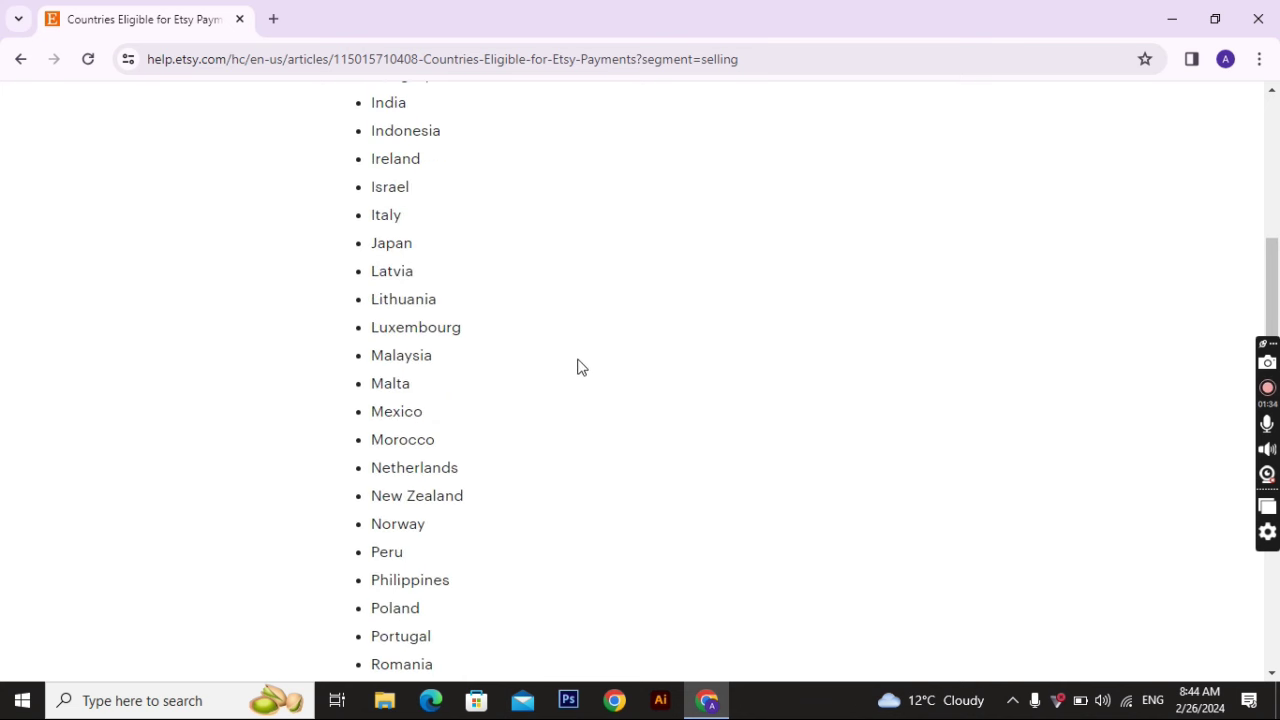
scroll(541, 357, down, 5)
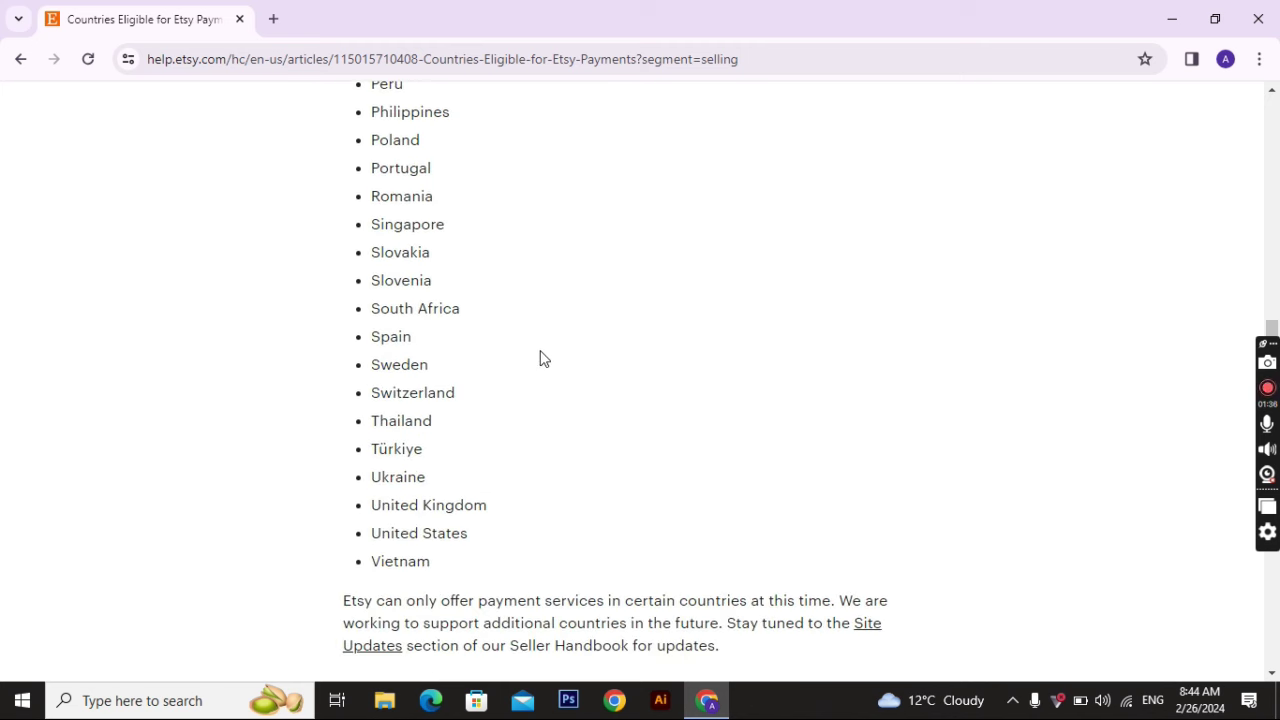
scroll(541, 357, down, 2)
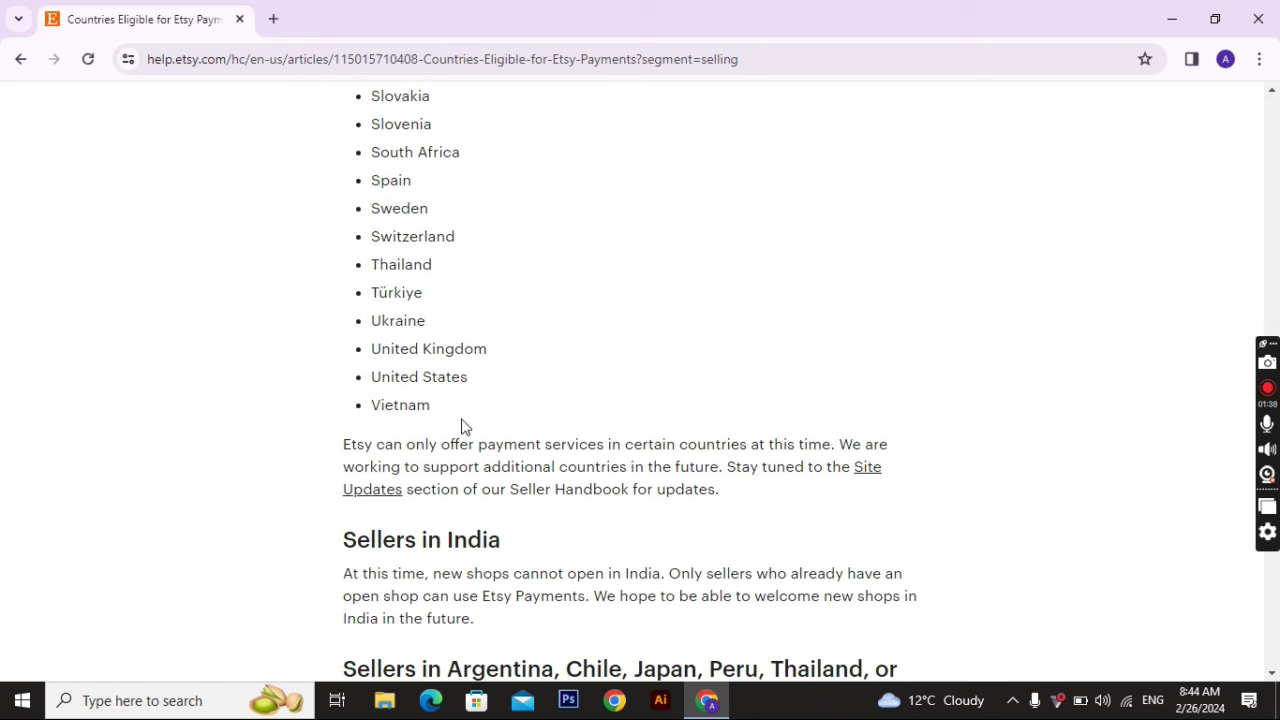
drag(362, 388, 337, 377)
click(614, 394)
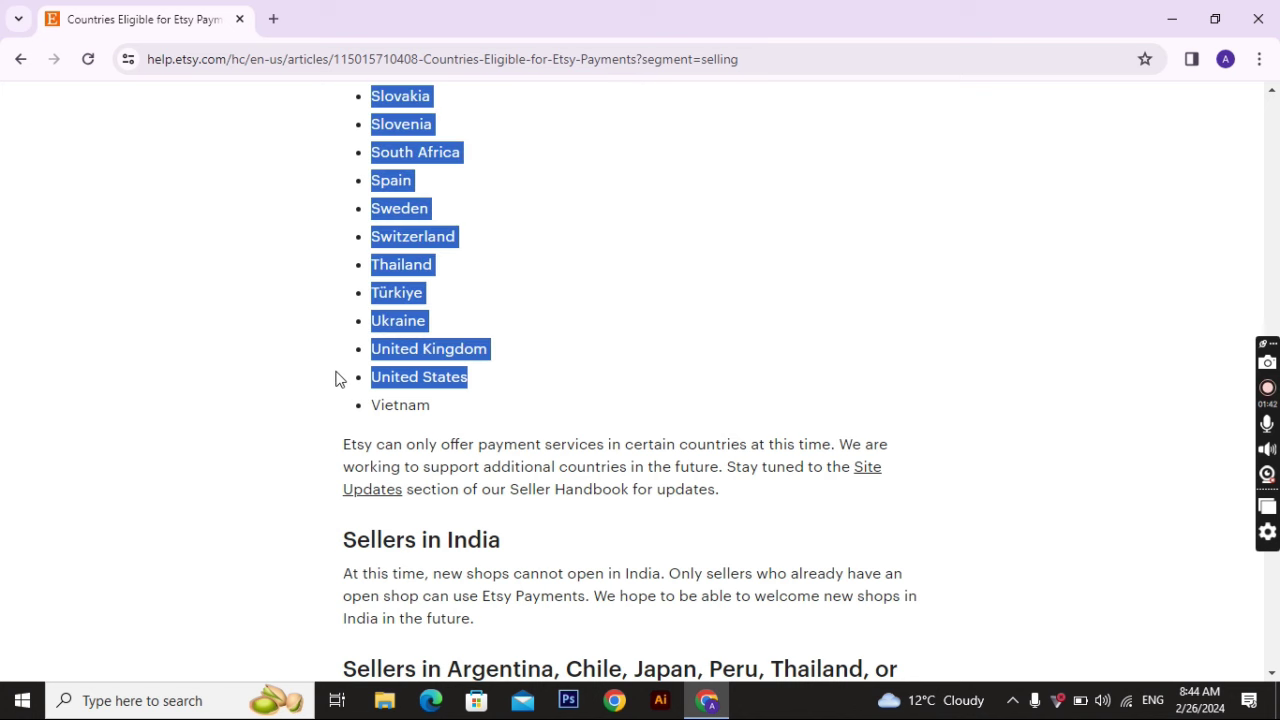
click(337, 377)
double_click(396, 292)
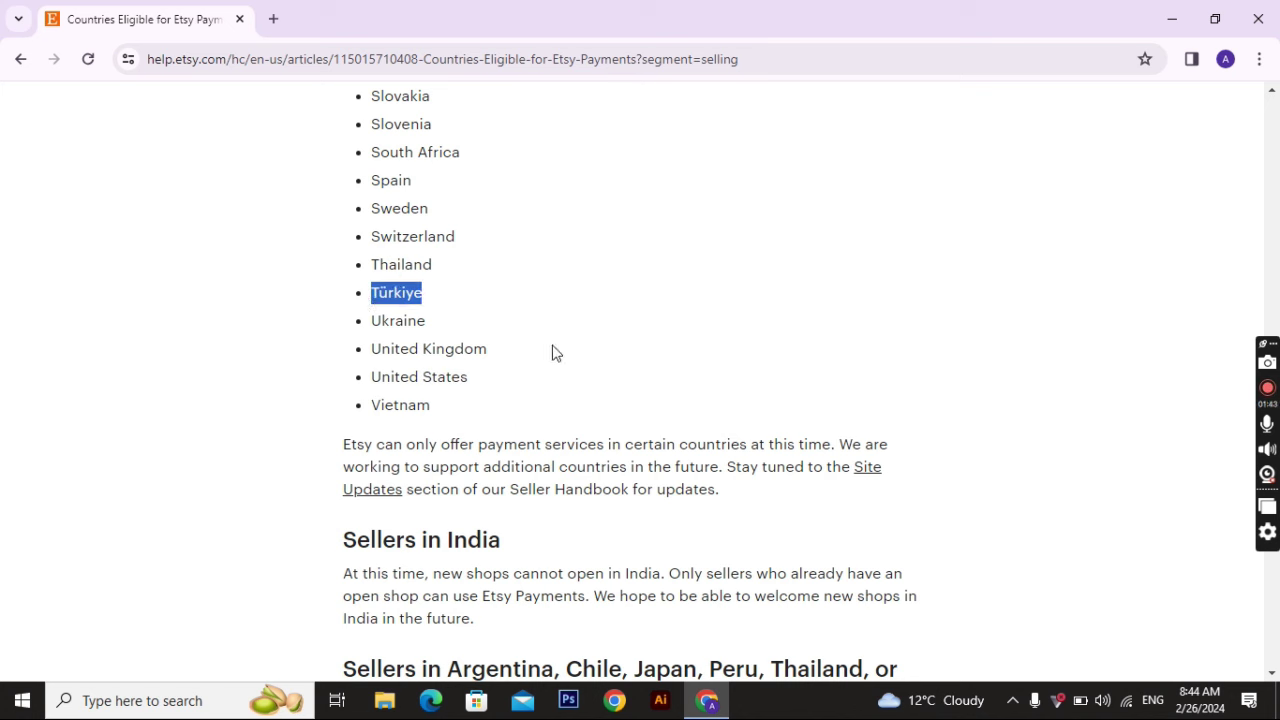
drag(487, 349, 391, 349)
click(478, 318)
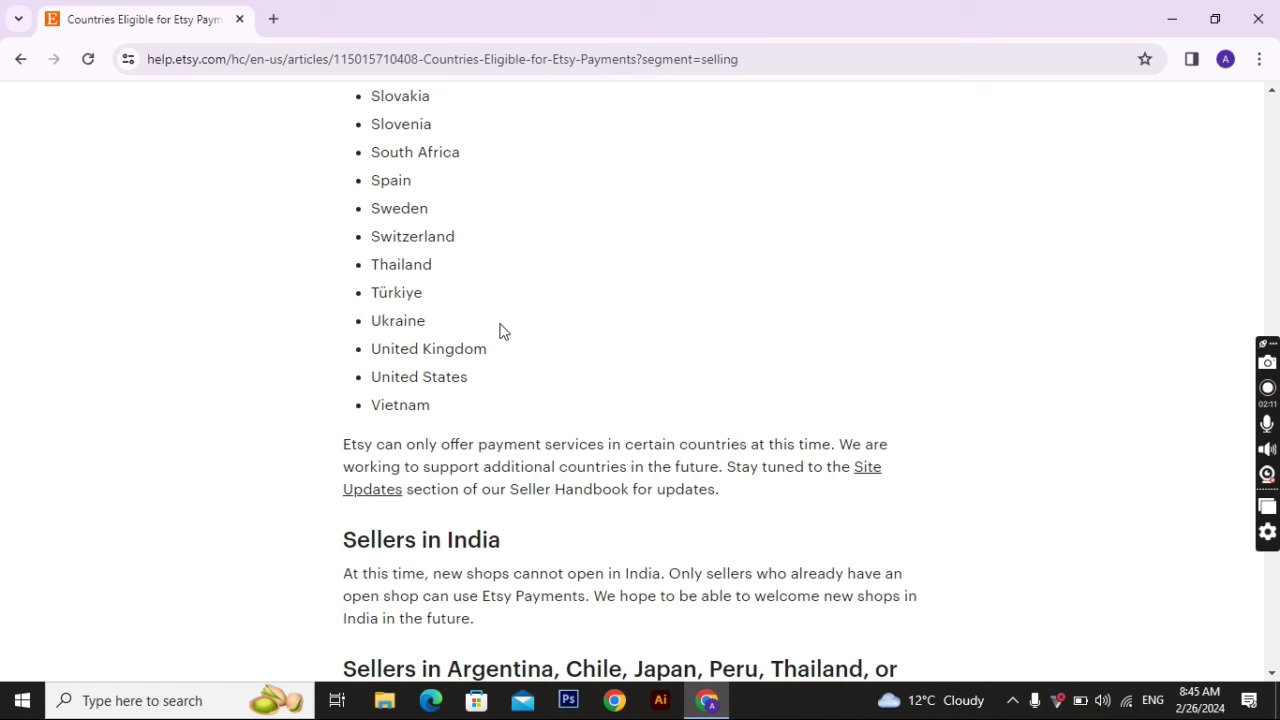
Step: Review the eligible countries again from the start of the list and highlight the United Kingdom entry
scroll(490, 325, up, 10)
scroll(443, 262, up, 3)
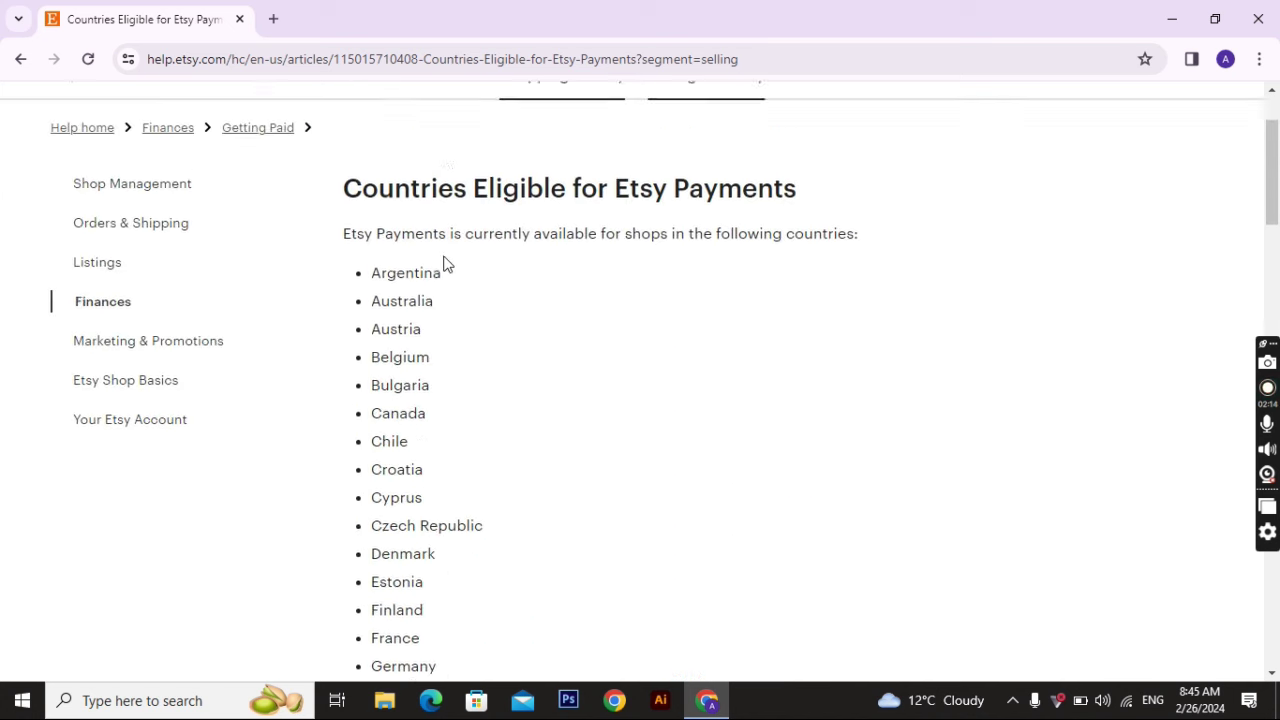
scroll(443, 260, down, 5)
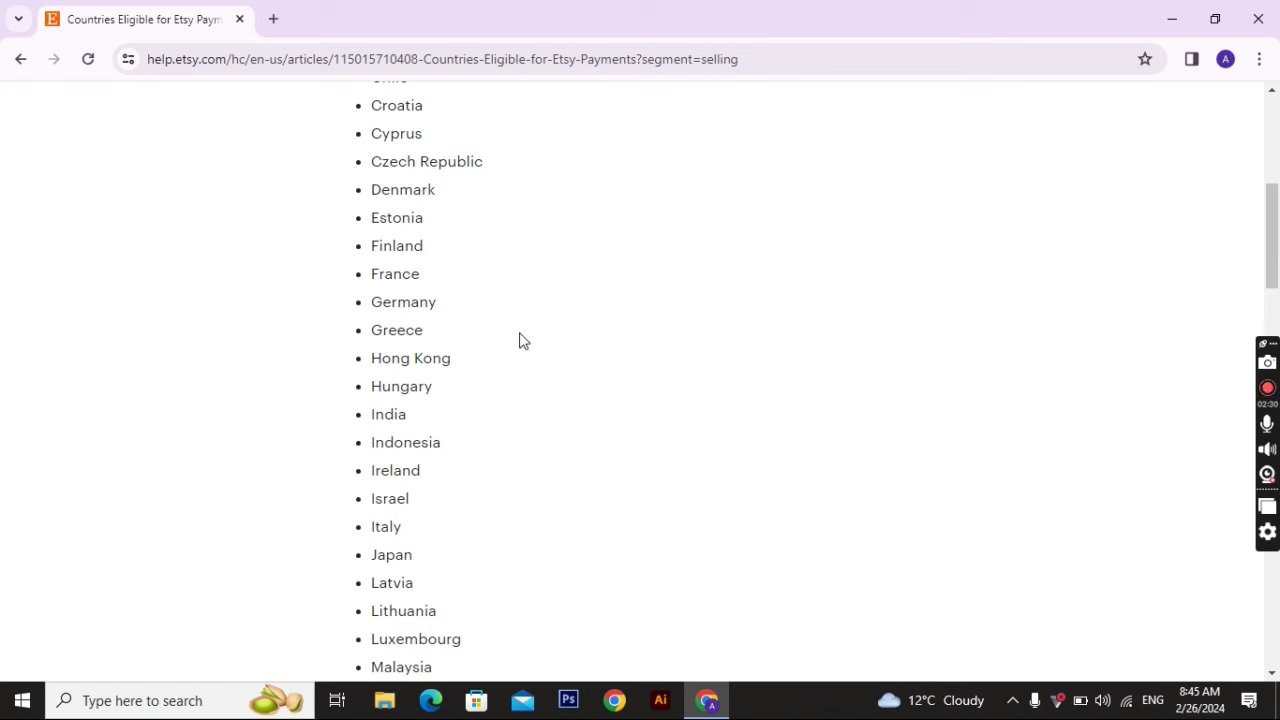
scroll(430, 385, up, 5)
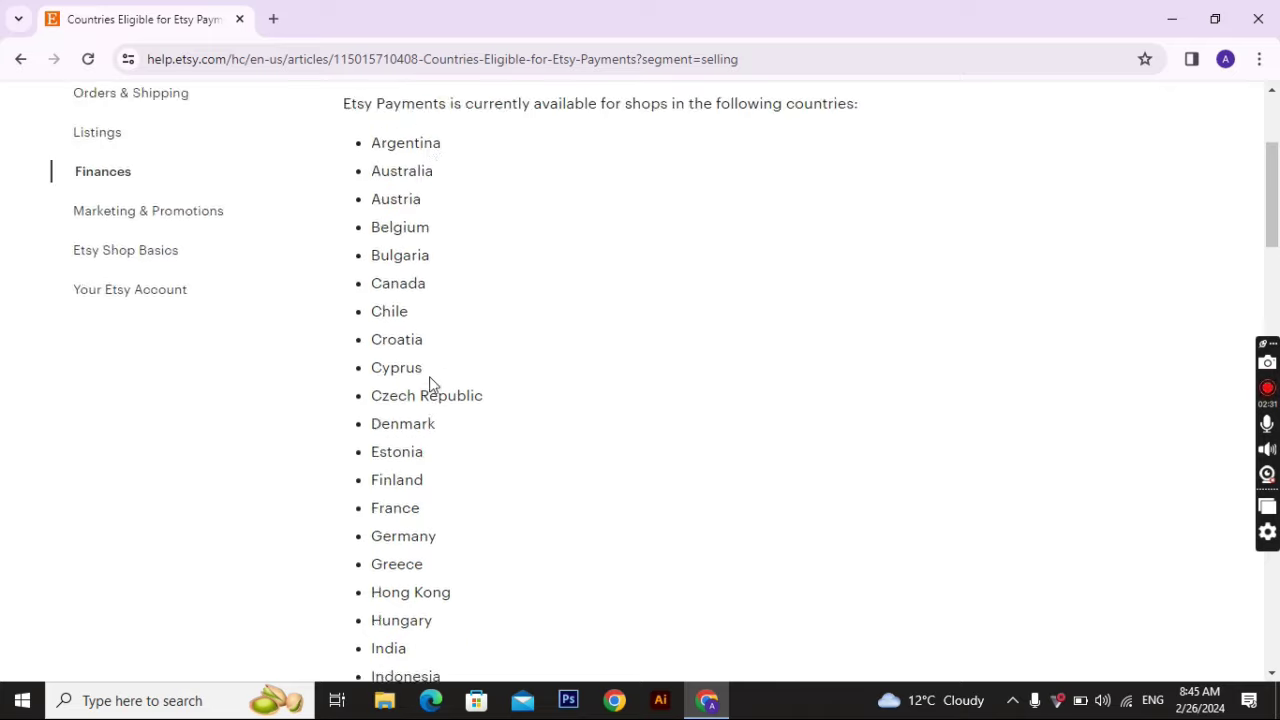
scroll(430, 385, down, 7)
scroll(430, 385, down, 6)
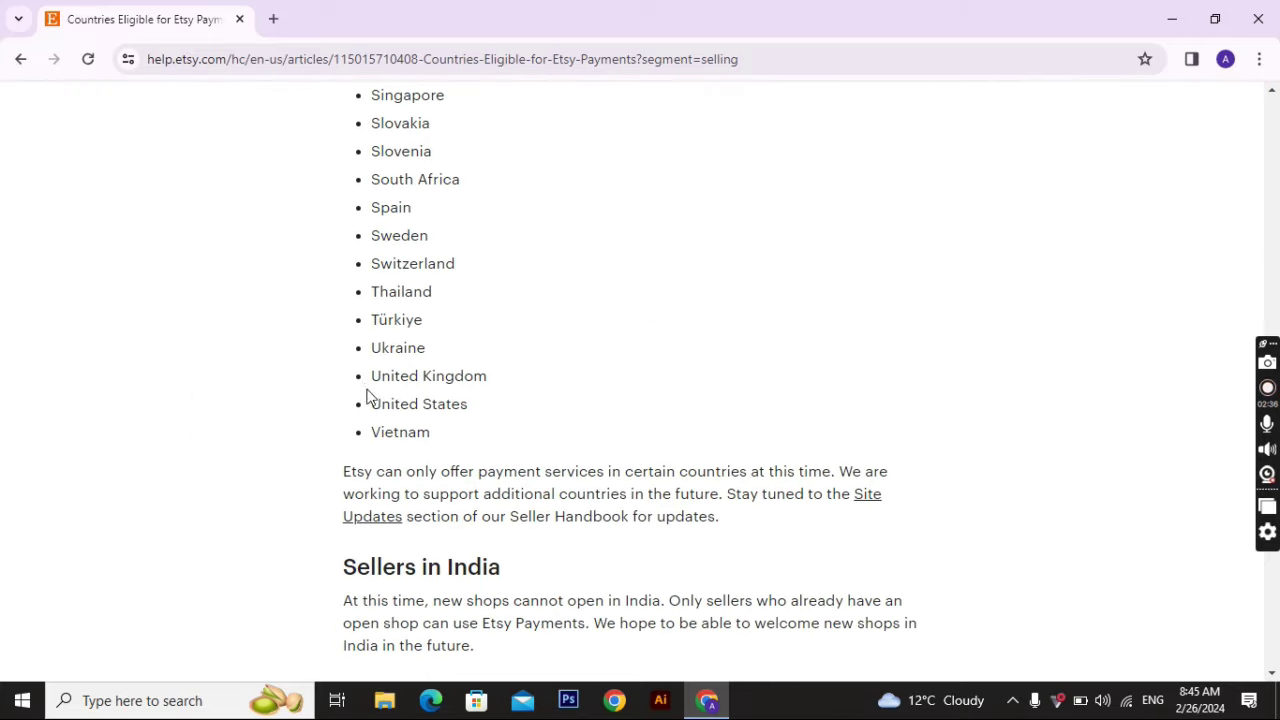
drag(373, 377, 588, 378)
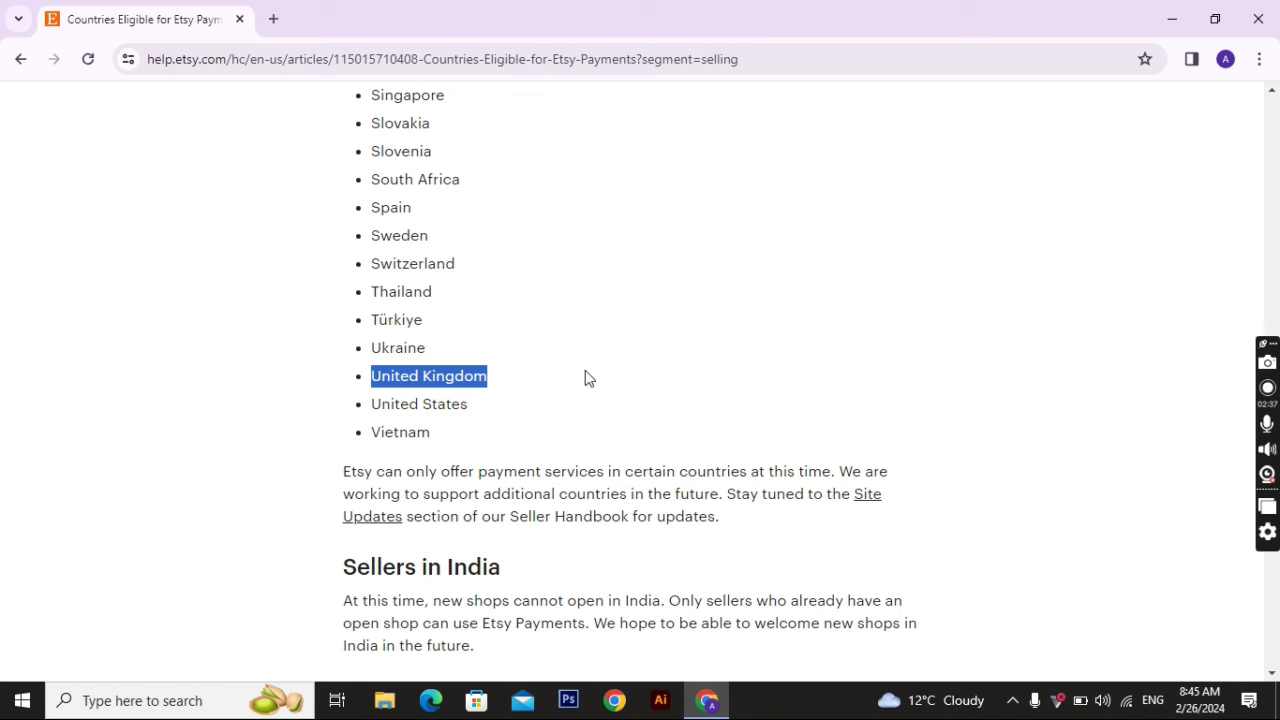
click(587, 378)
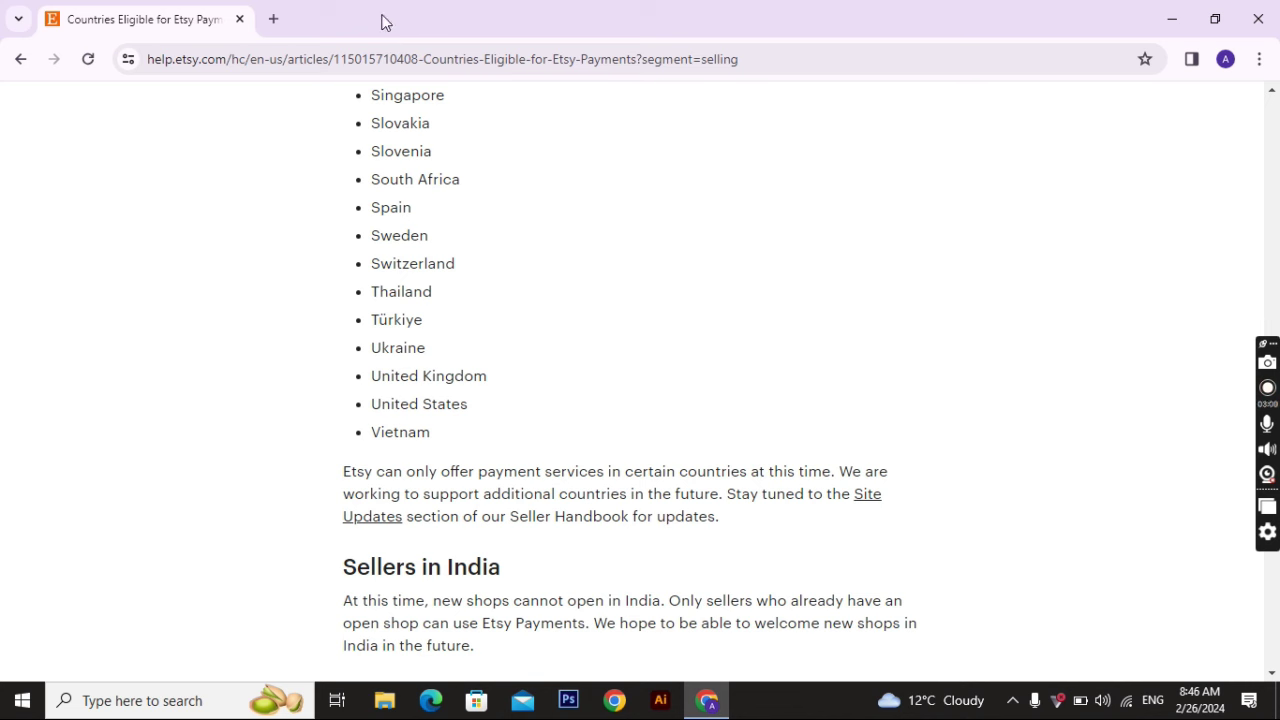
Step: Open a new browser tab and acknowledge the enhanced ad privacy notice
click(273, 19)
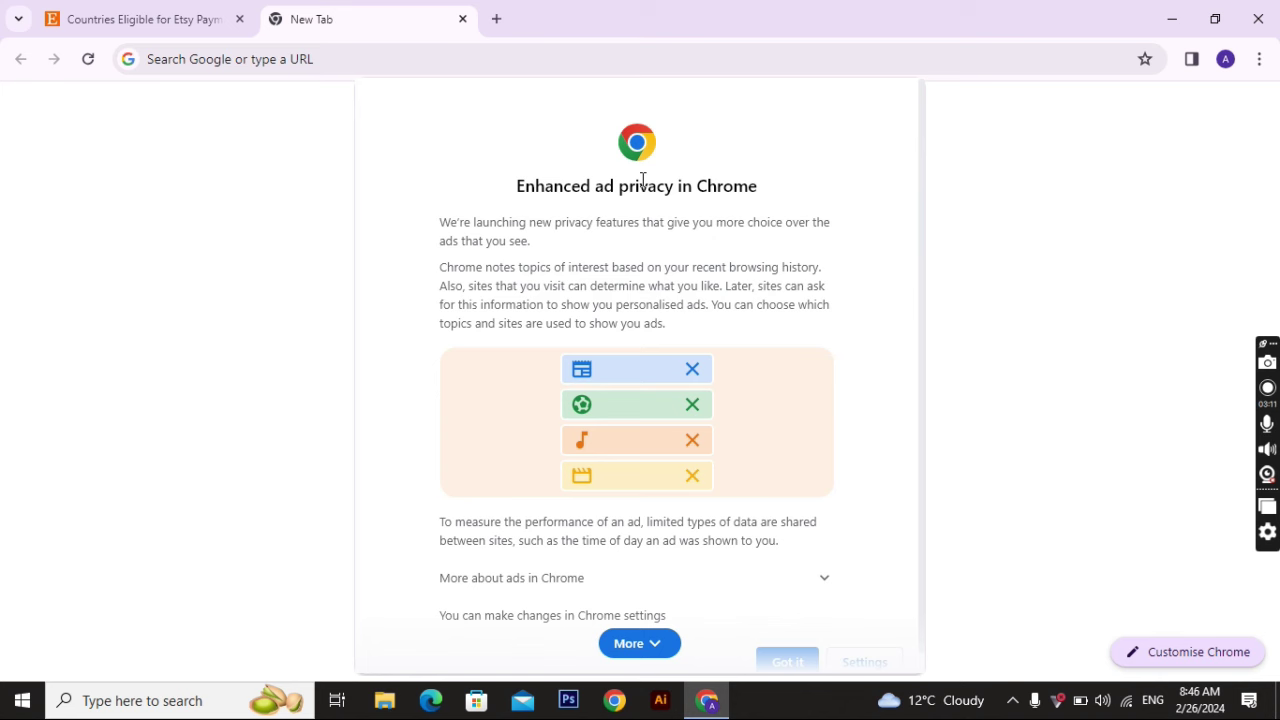
click(638, 643)
click(806, 646)
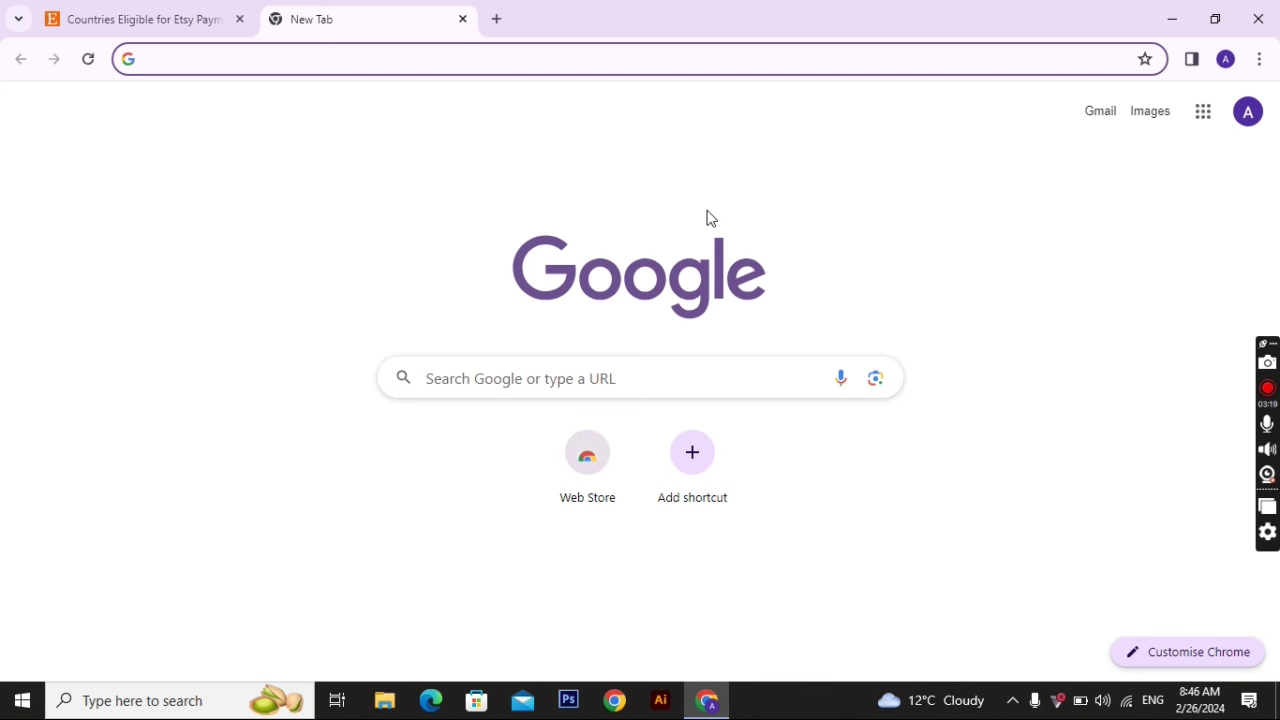
Step: Search Google for "etsy uk" and open the Etsy UK site from the results
text(etsy)
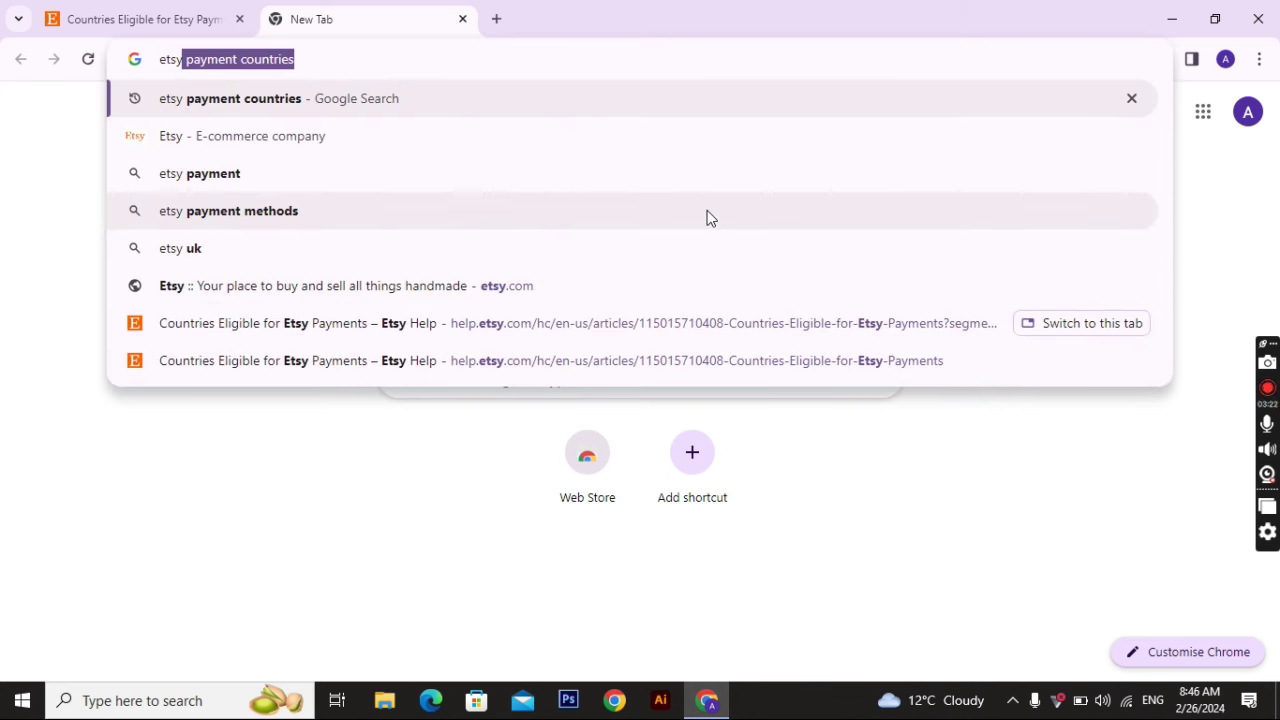
key(Down)
key(Down)
key(Down)
key(Down)
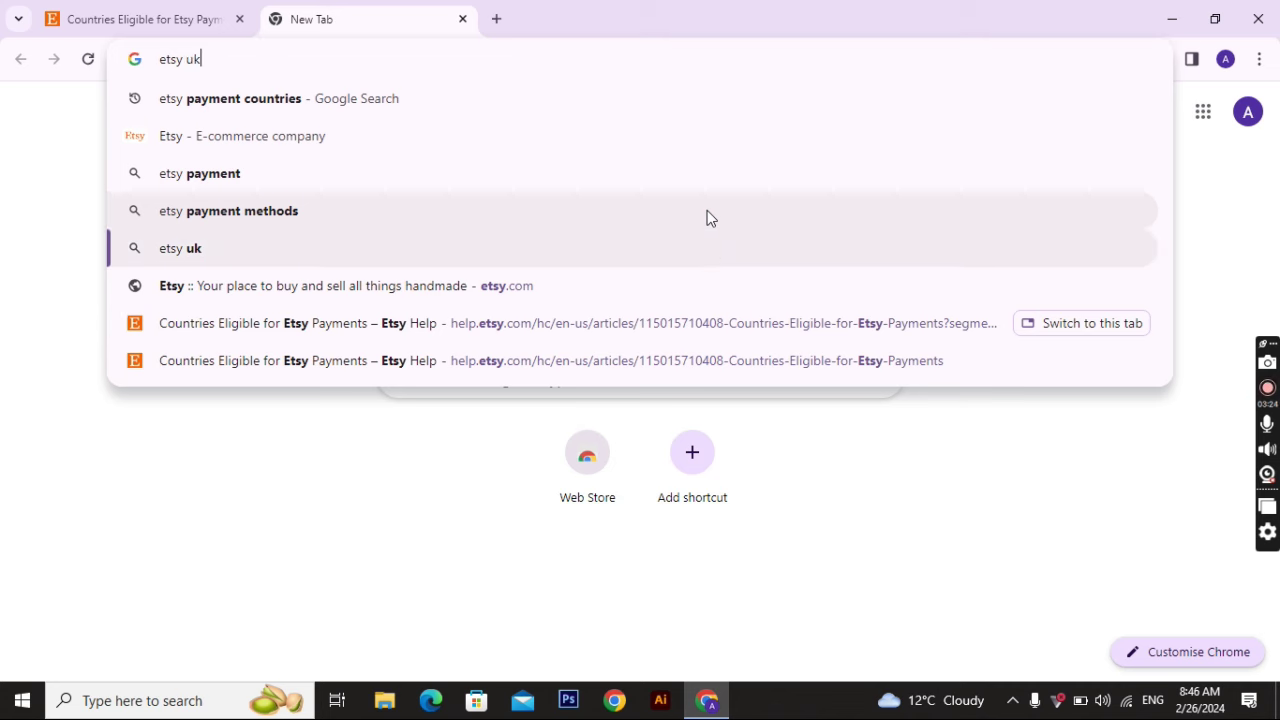
key(Return)
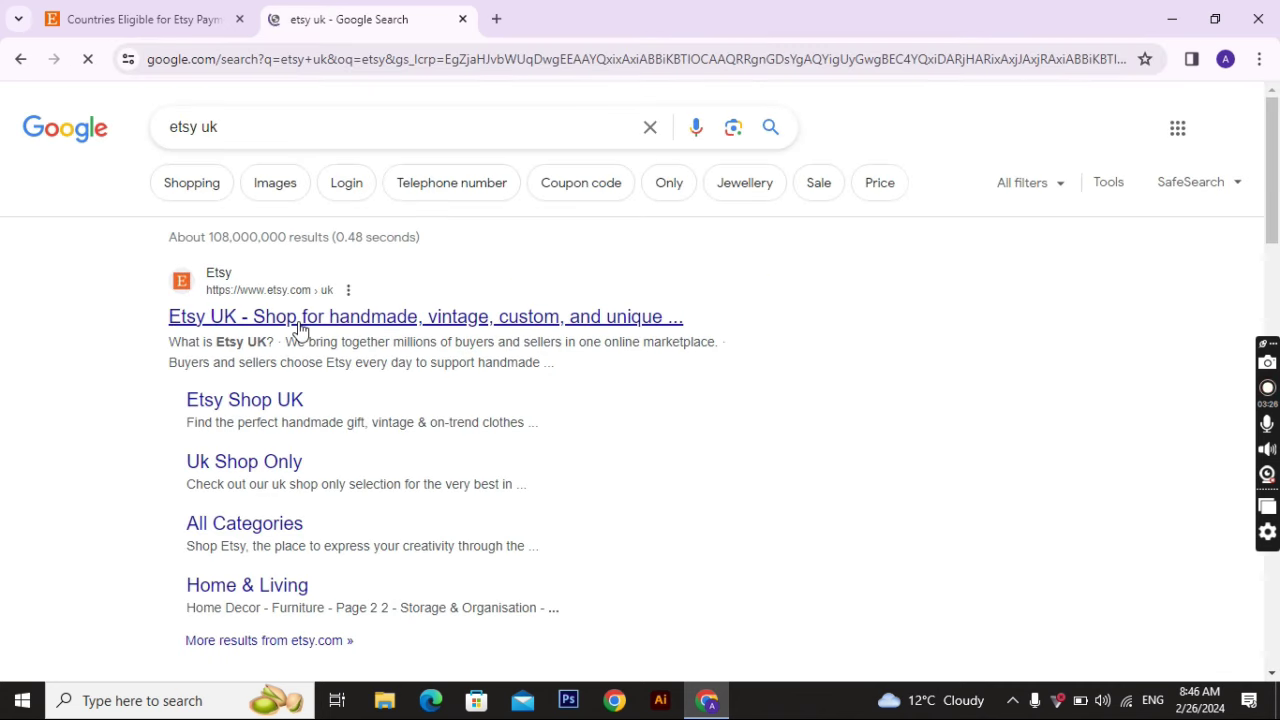
click(287, 318)
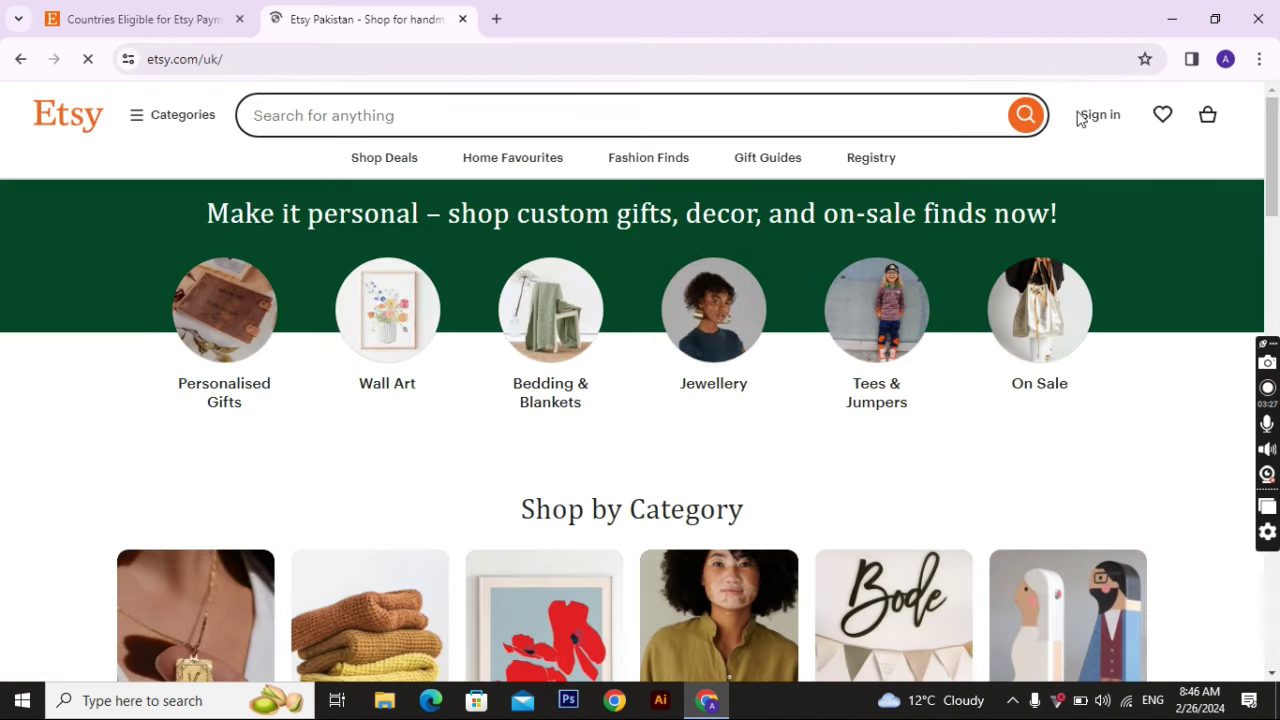
Step: Sign in to Etsy with the existing Google account and approve sharing its details
click(1100, 118)
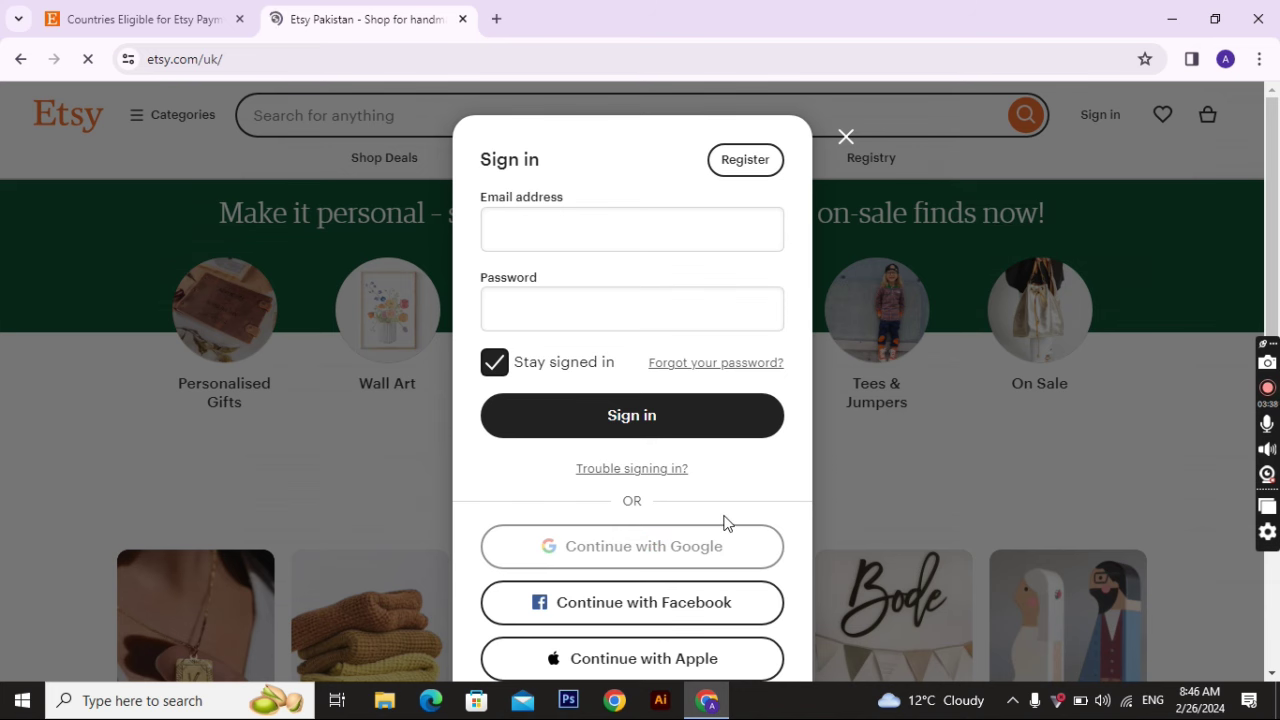
click(645, 547)
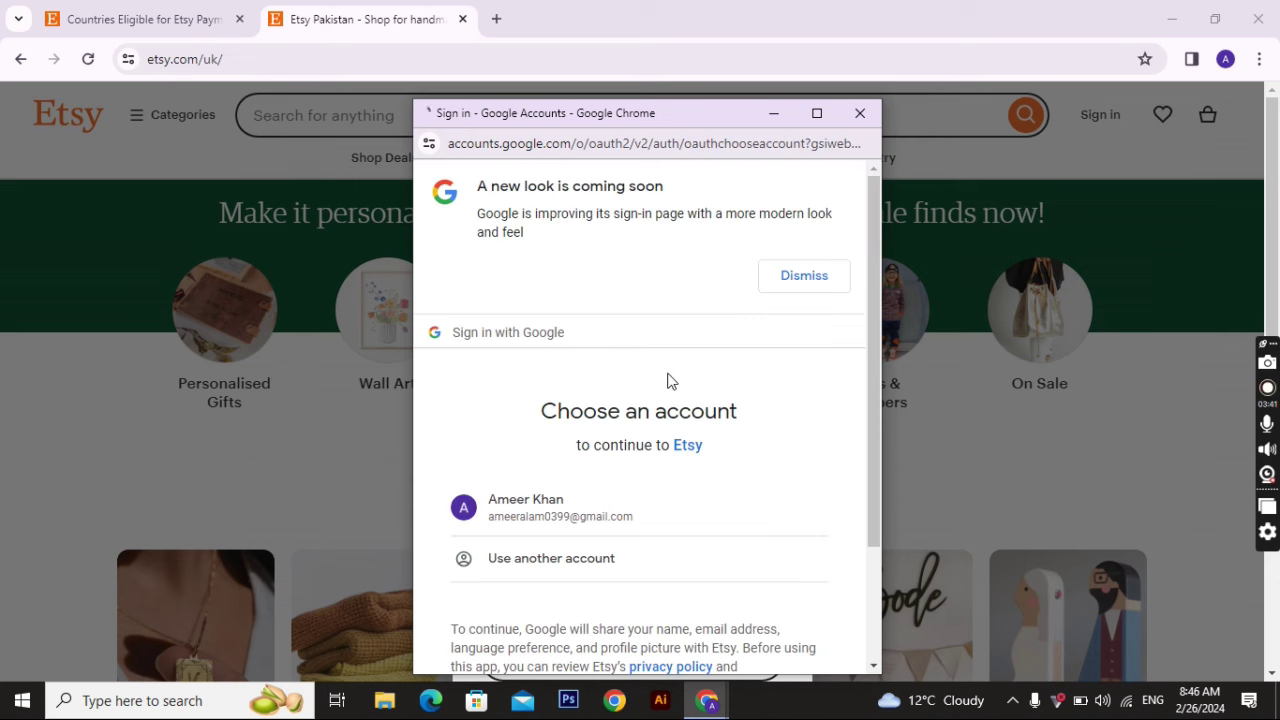
click(620, 513)
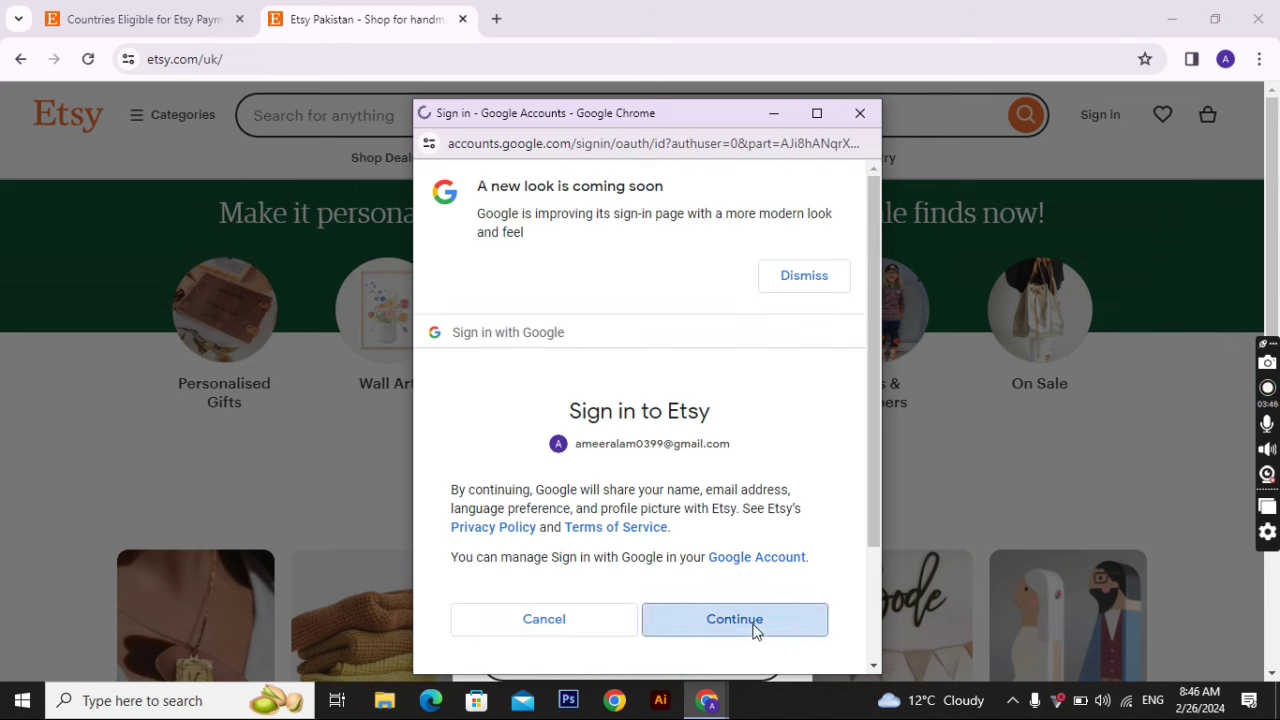
click(756, 630)
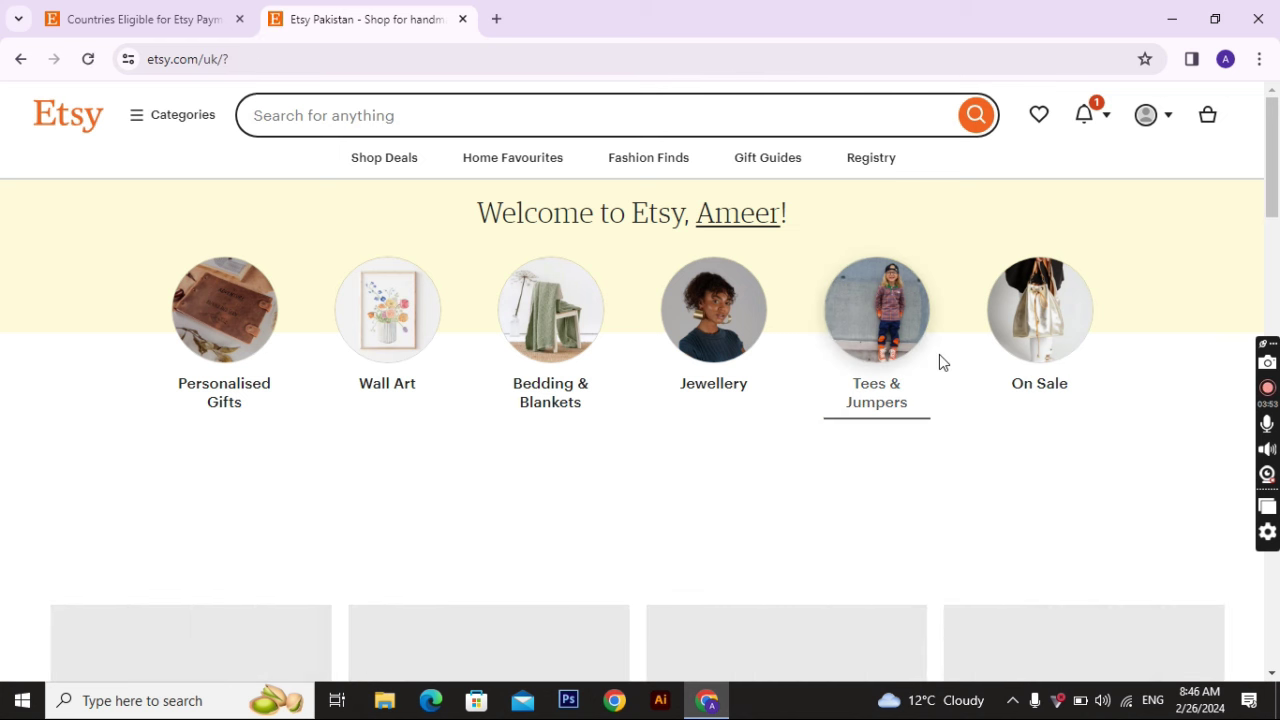
Step: Look over the Etsy homepage categories and open the Etsy Registry page
scroll(939, 352, down, 1)
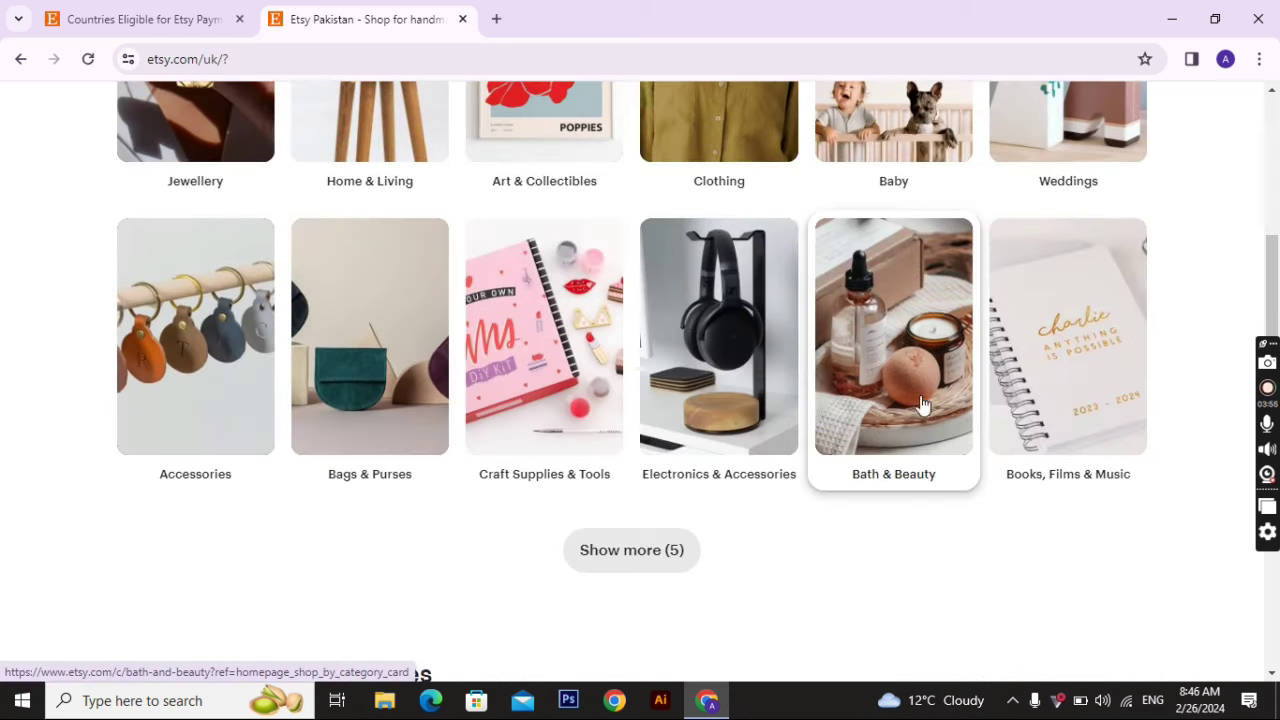
scroll(1200, 445, up, 6)
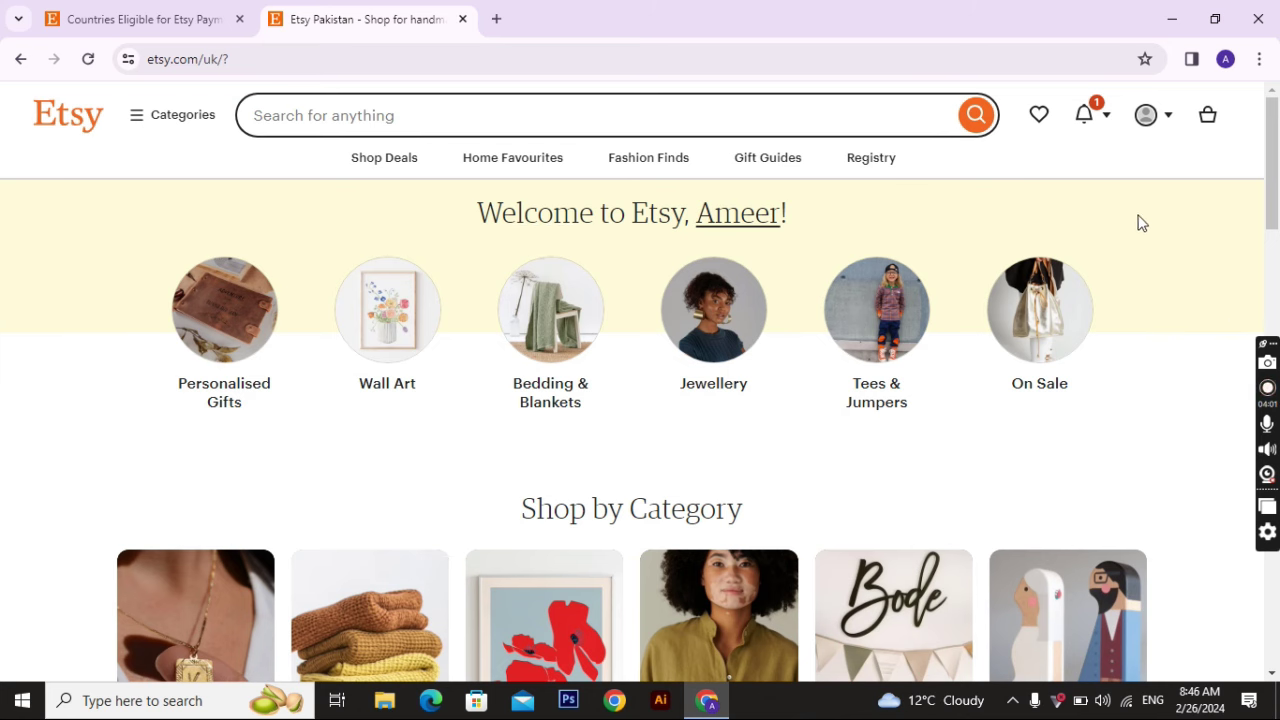
click(1155, 118)
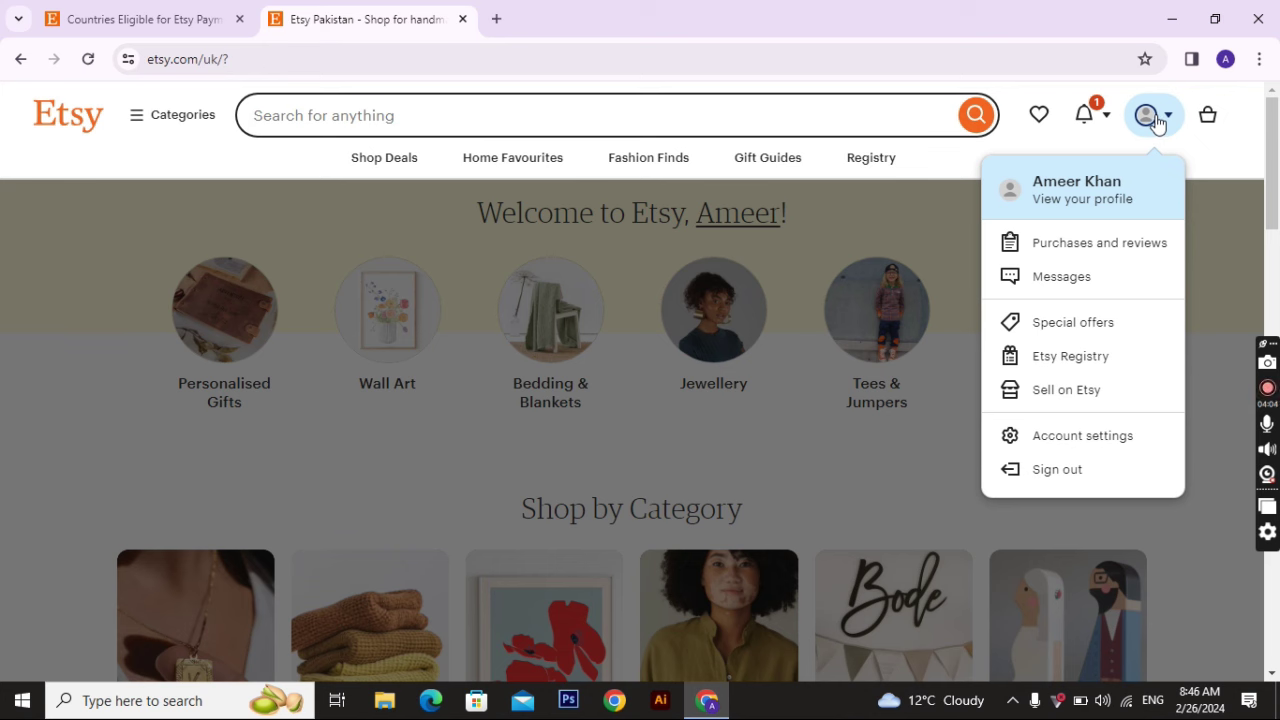
click(1101, 357)
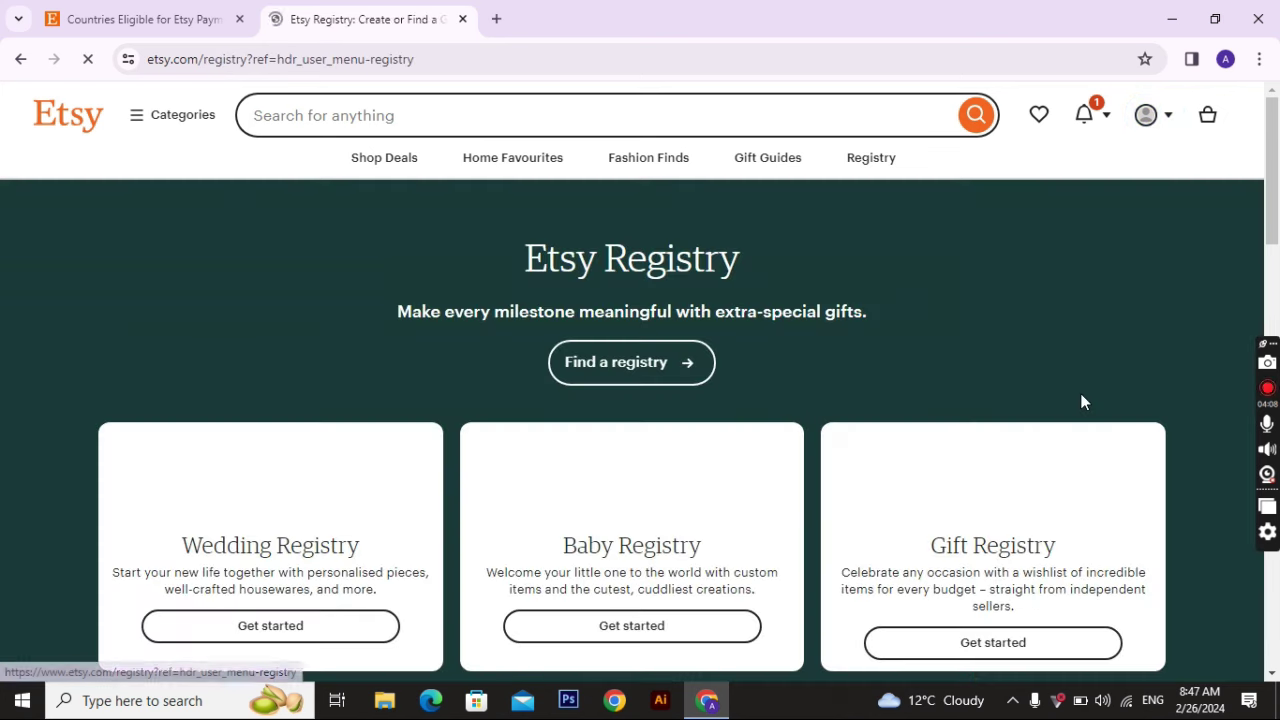
Step: Open the Sell on Etsy page from the account options and start the shop onboarding, agreeing to its terms
click(1150, 125)
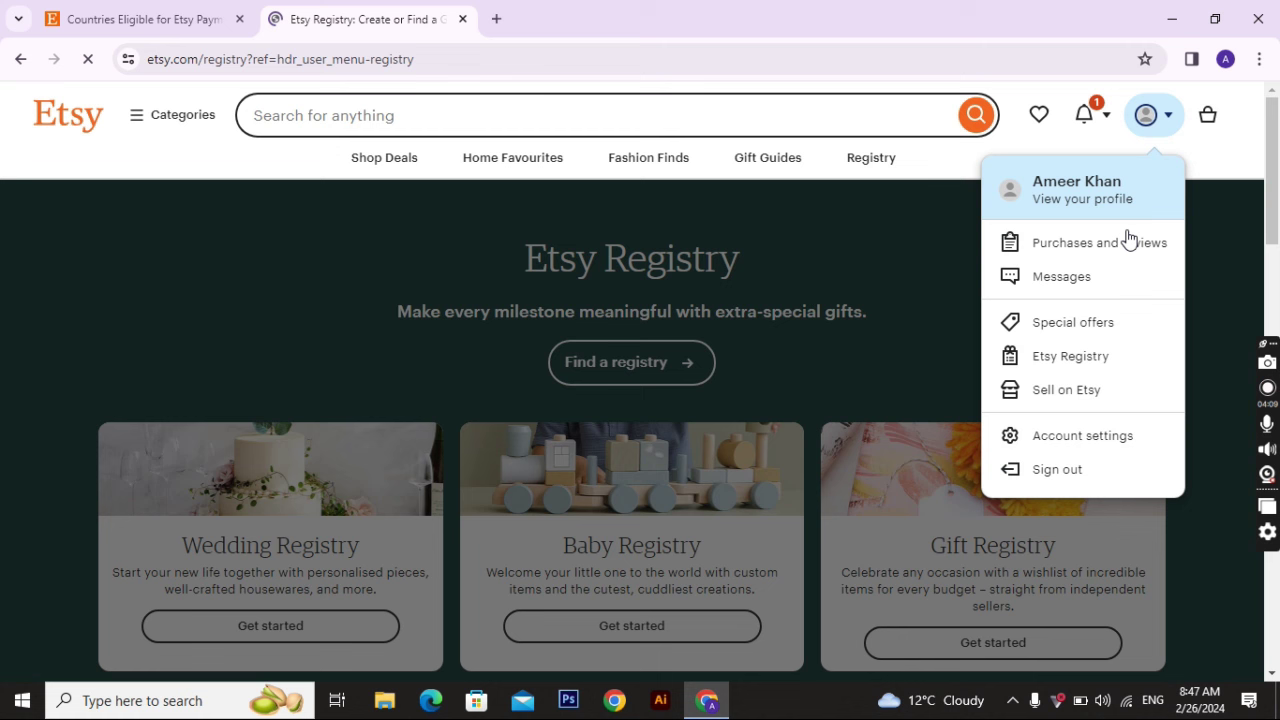
click(1075, 389)
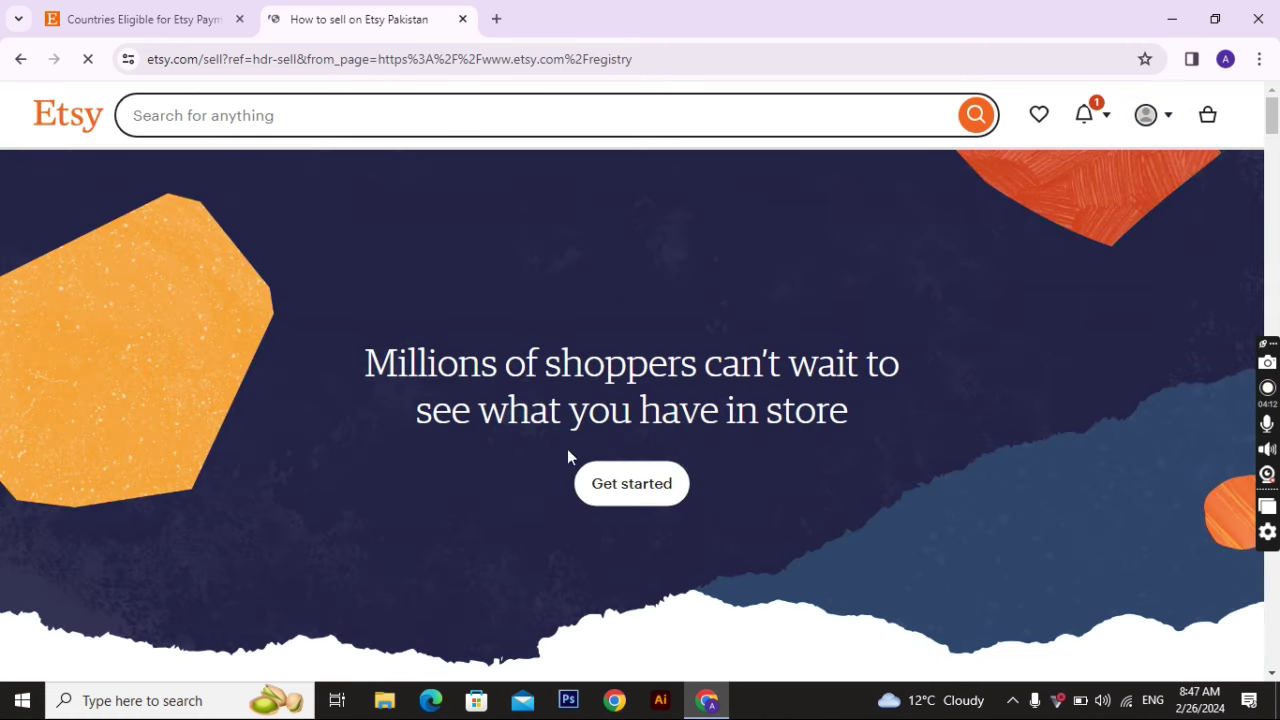
click(643, 484)
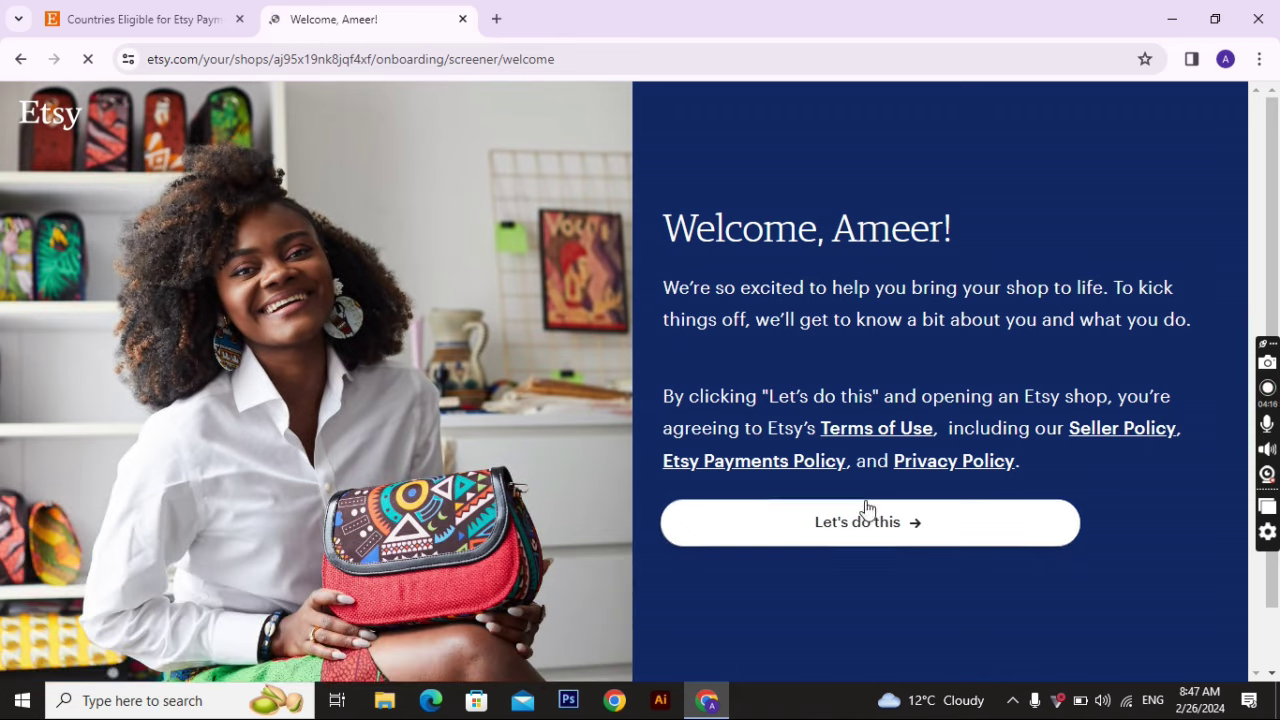
click(865, 541)
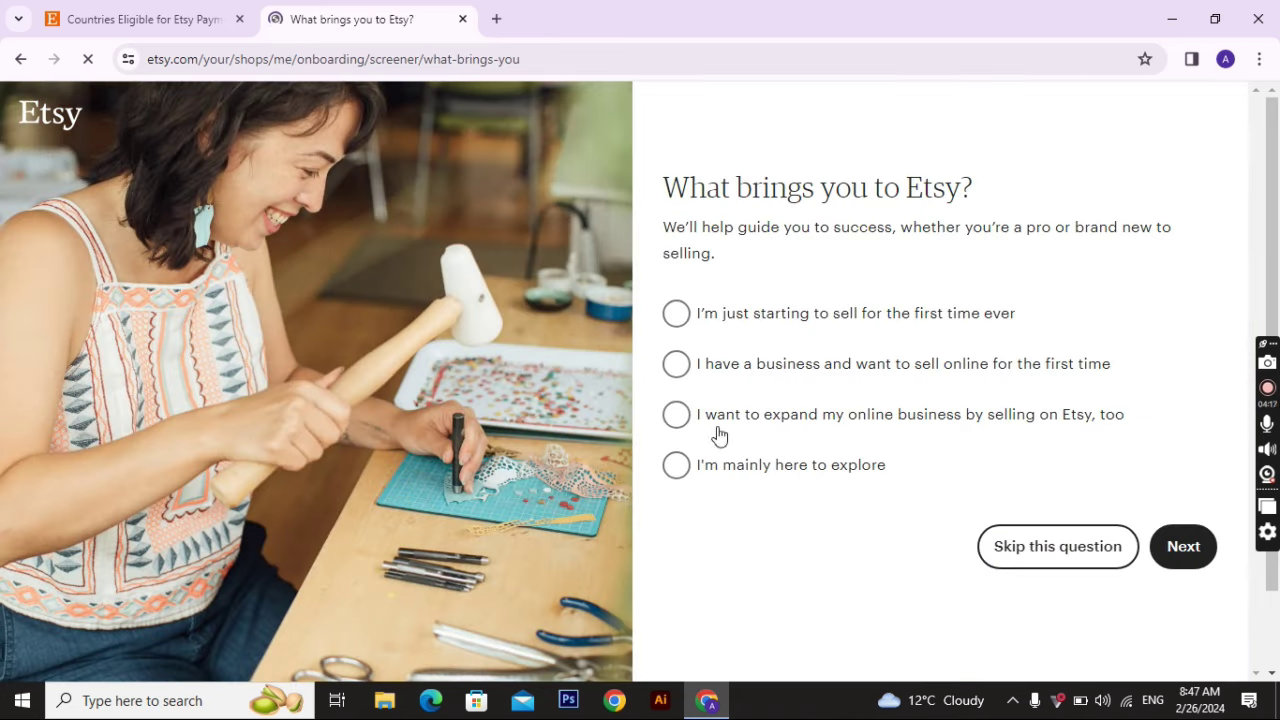
Step: Skip the question on what brings you to Etsy and continue past the help topics to the shop setup
click(1071, 546)
scroll(997, 560, down, 5)
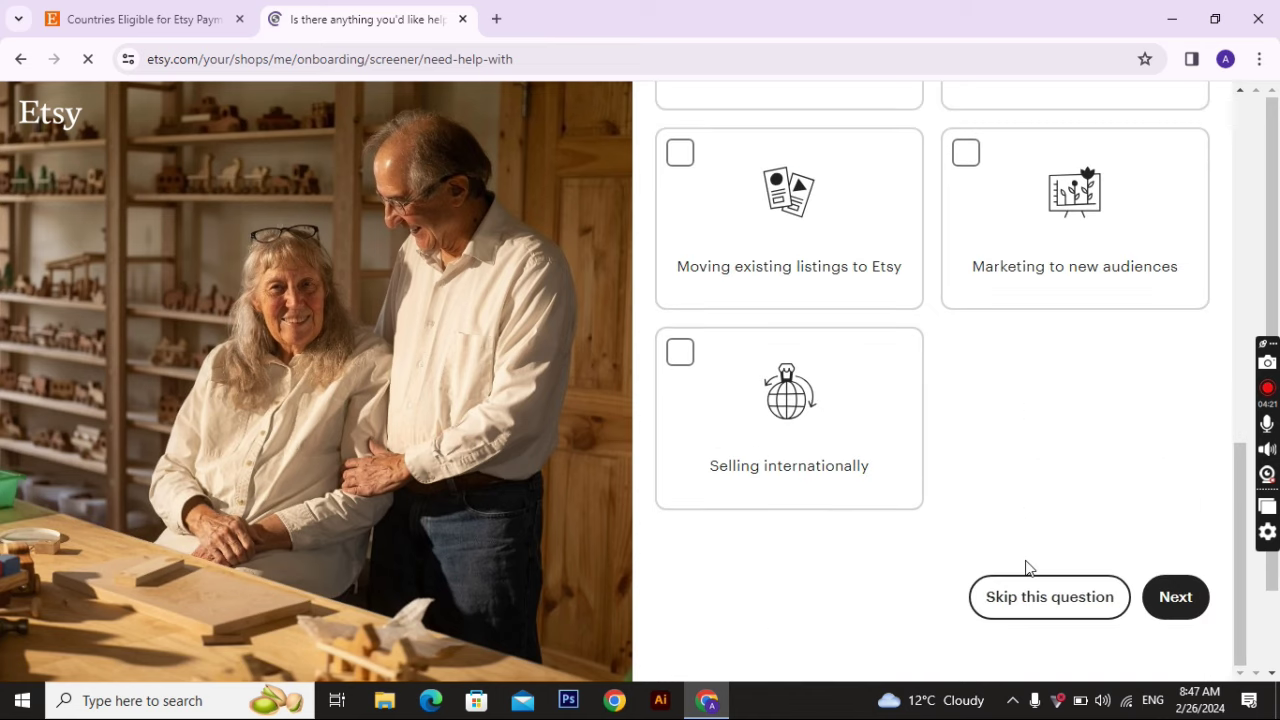
scroll(905, 510, down, 2)
click(739, 366)
scroll(1018, 487, down, 5)
click(1171, 598)
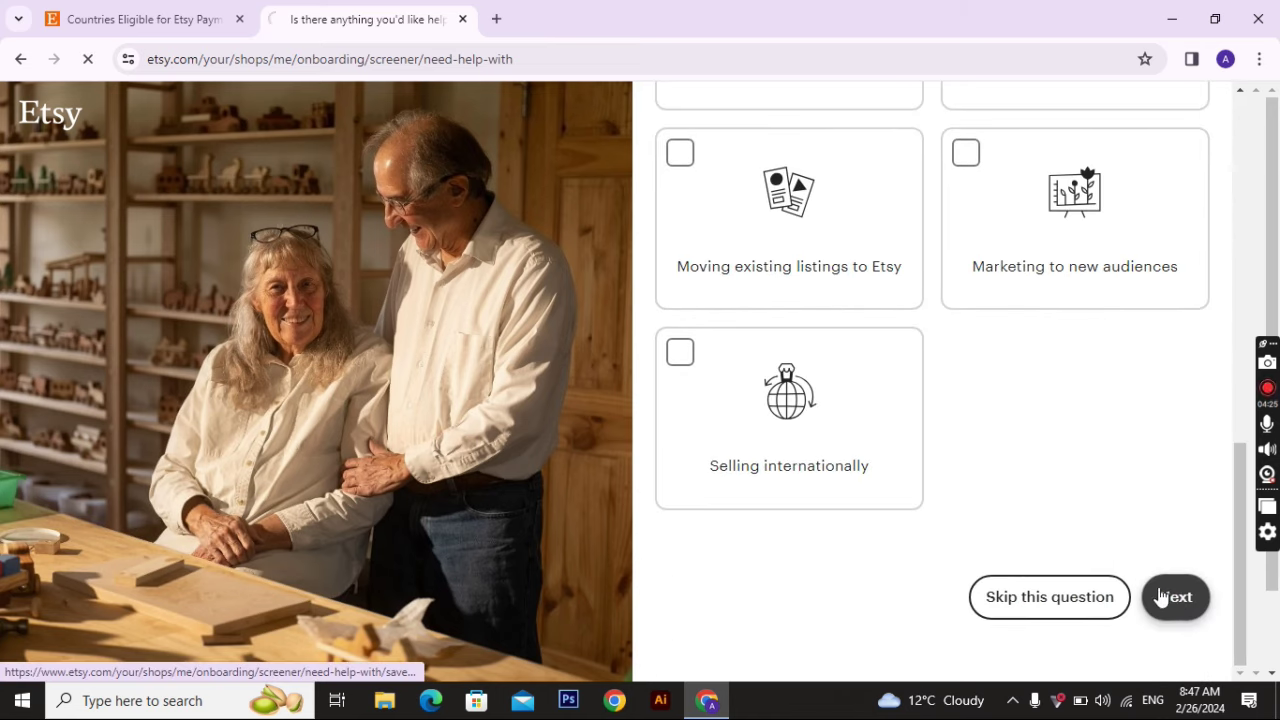
click(763, 446)
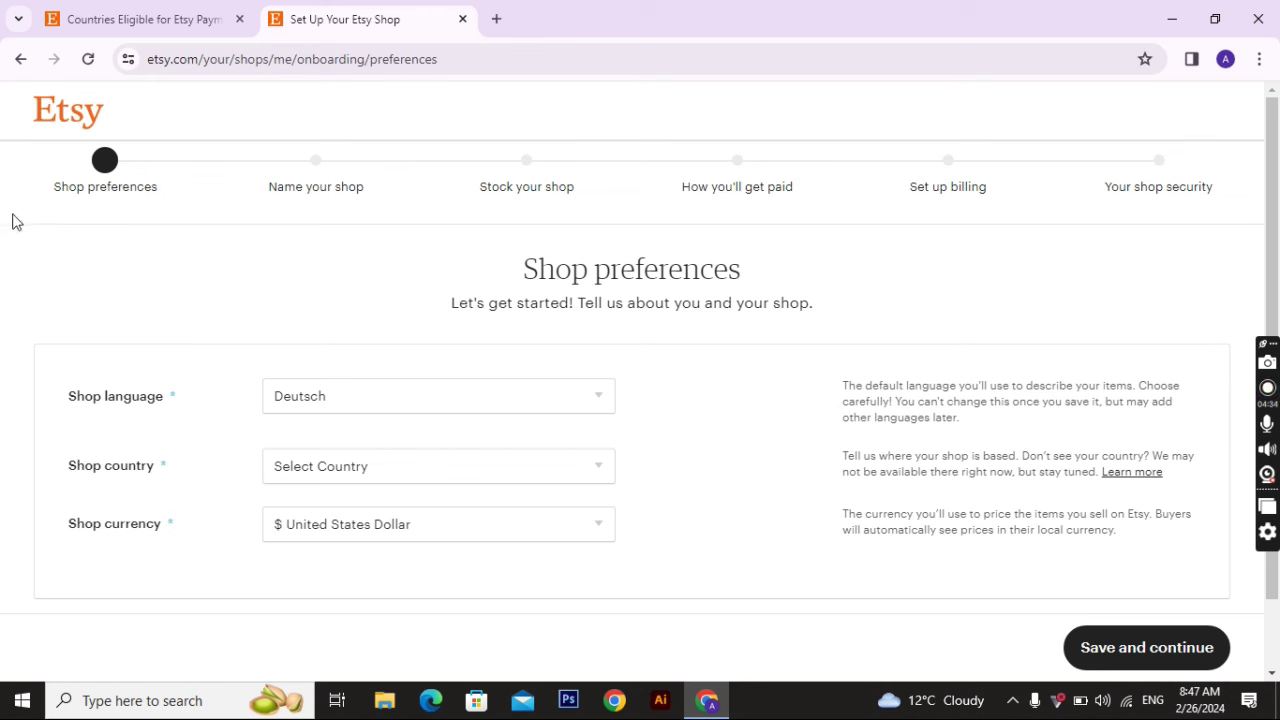
Step: Examine the shop setup stages, from shop preferences through payment and billing to shop security
drag(28, 209, 202, 206)
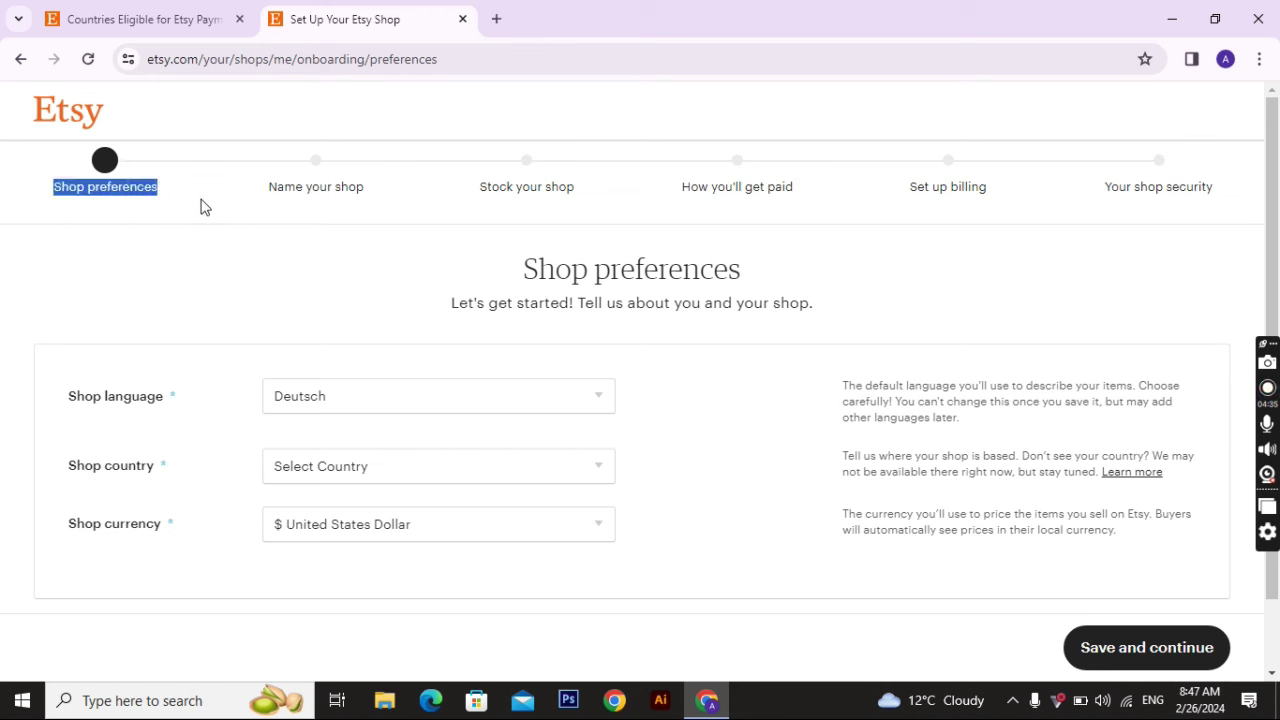
click(200, 207)
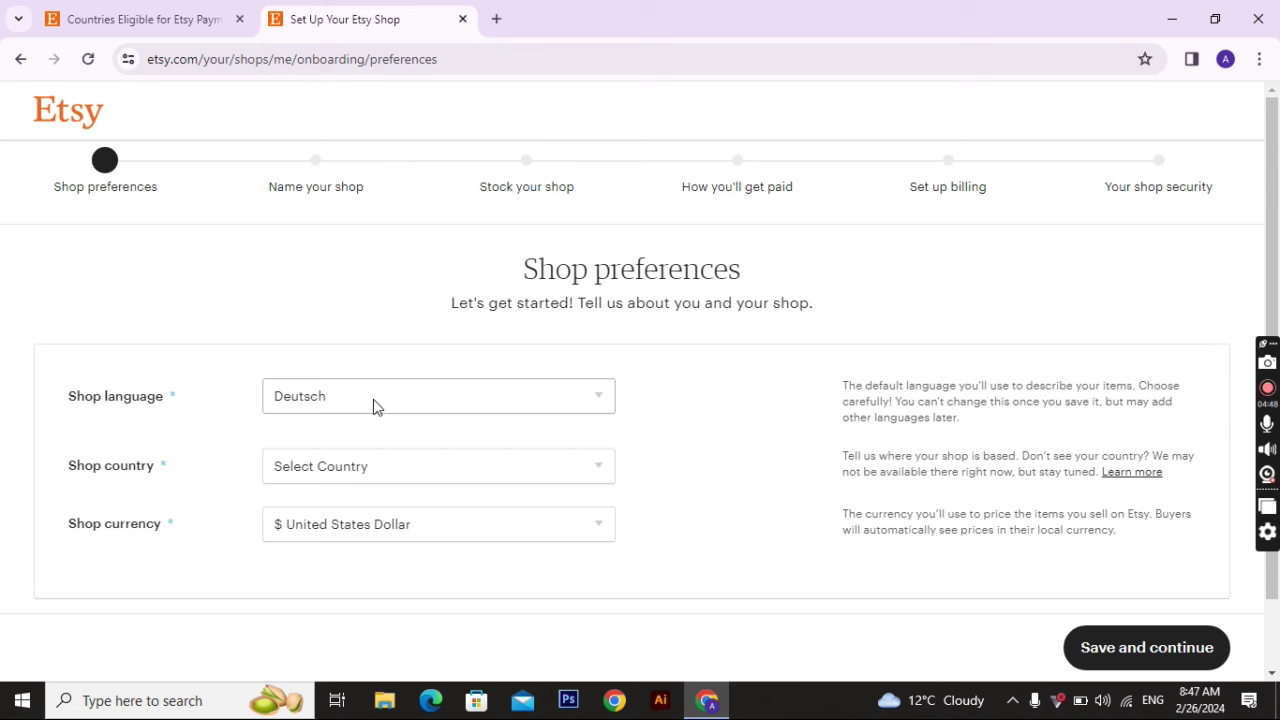
drag(238, 196, 820, 203)
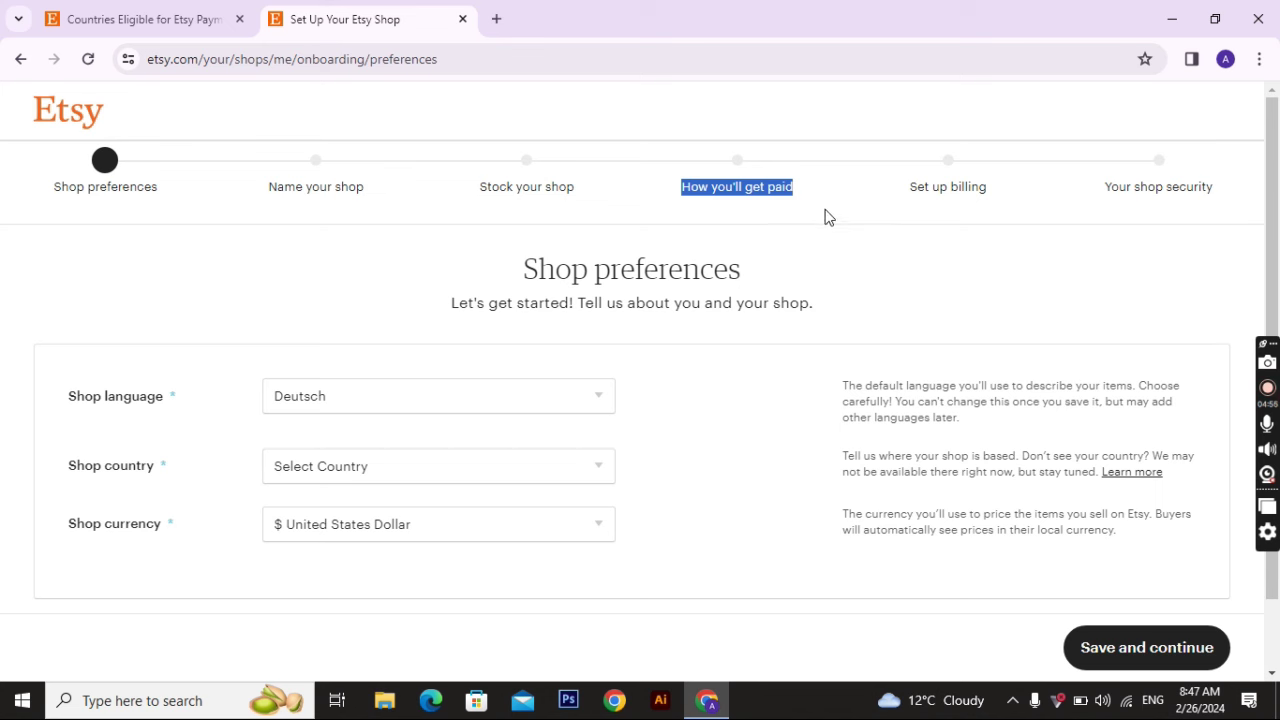
click(838, 209)
drag(835, 209, 655, 207)
drag(905, 195, 992, 196)
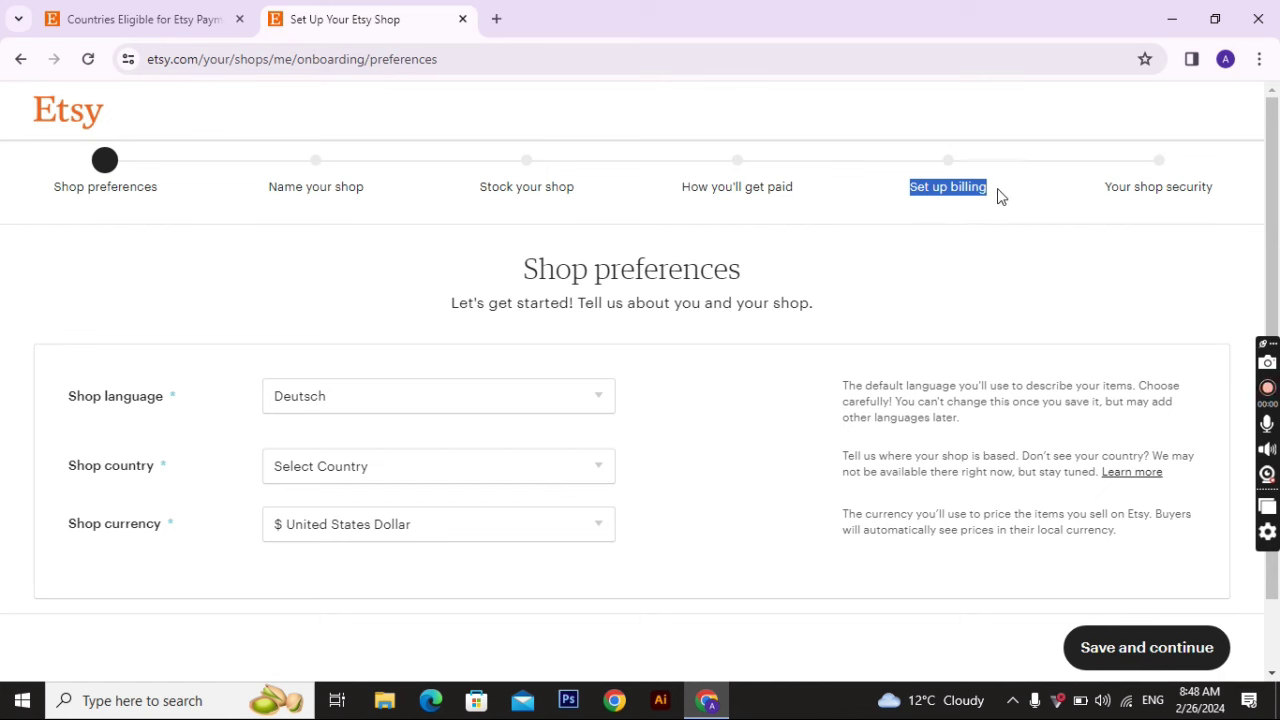
click(1000, 197)
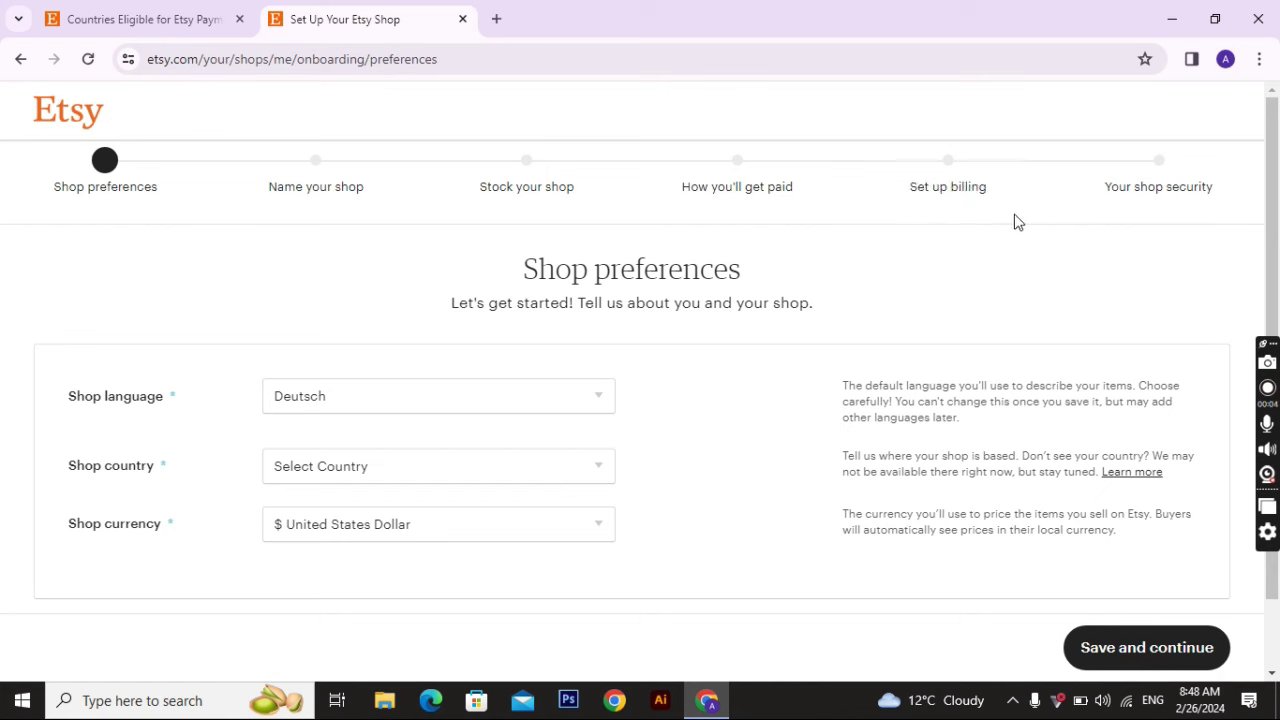
drag(1075, 193, 1214, 203)
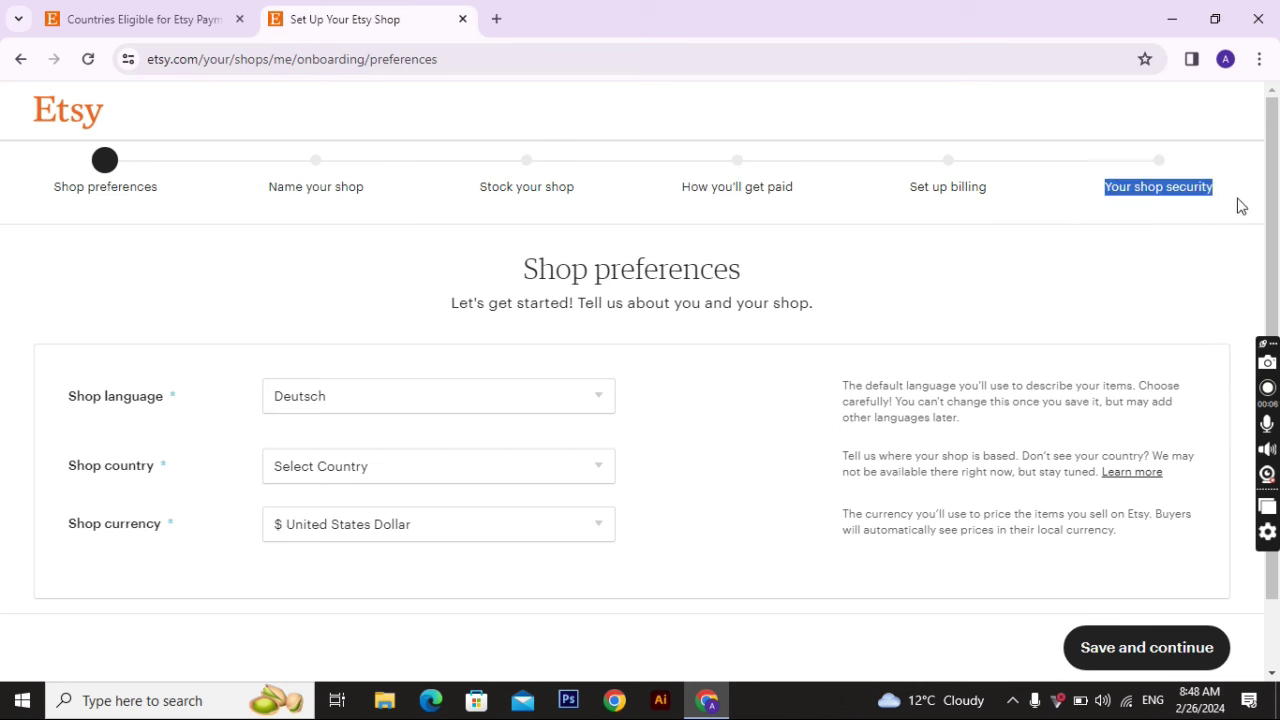
click(1226, 211)
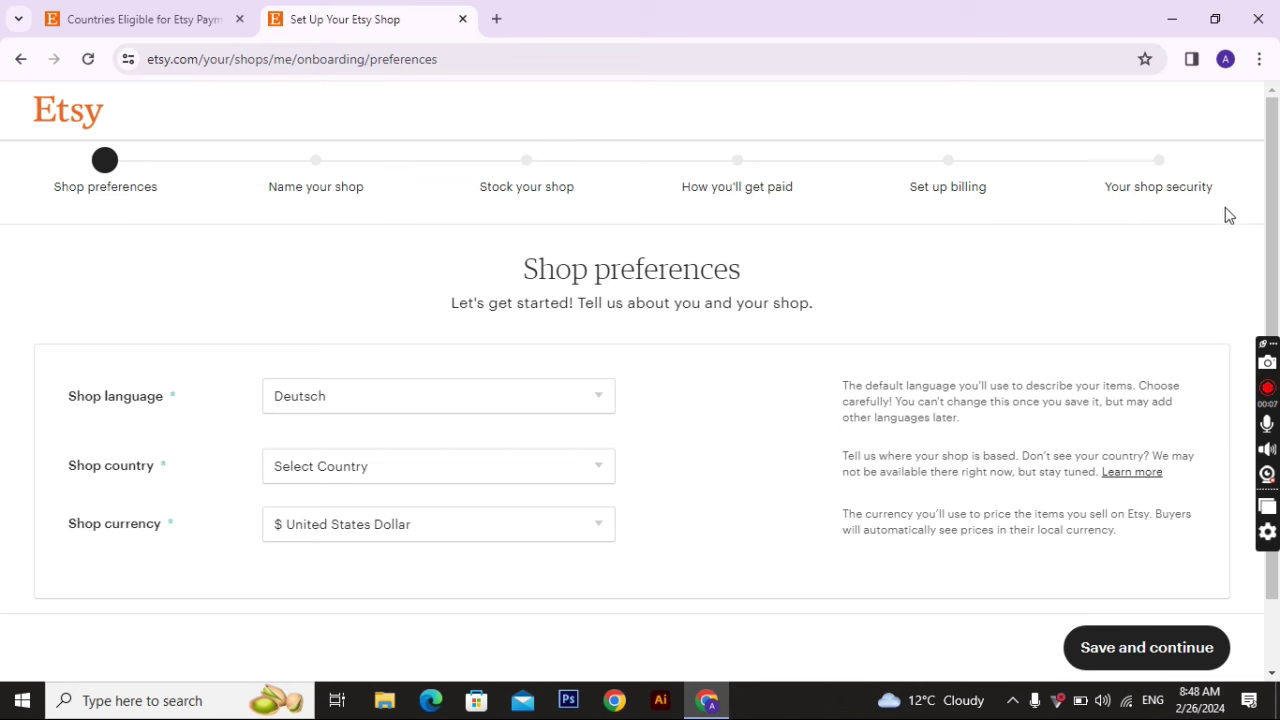
Step: Set the shop language to English, the country to United Kingdom and the currency to United States Dollar, and save the preferences
click(553, 410)
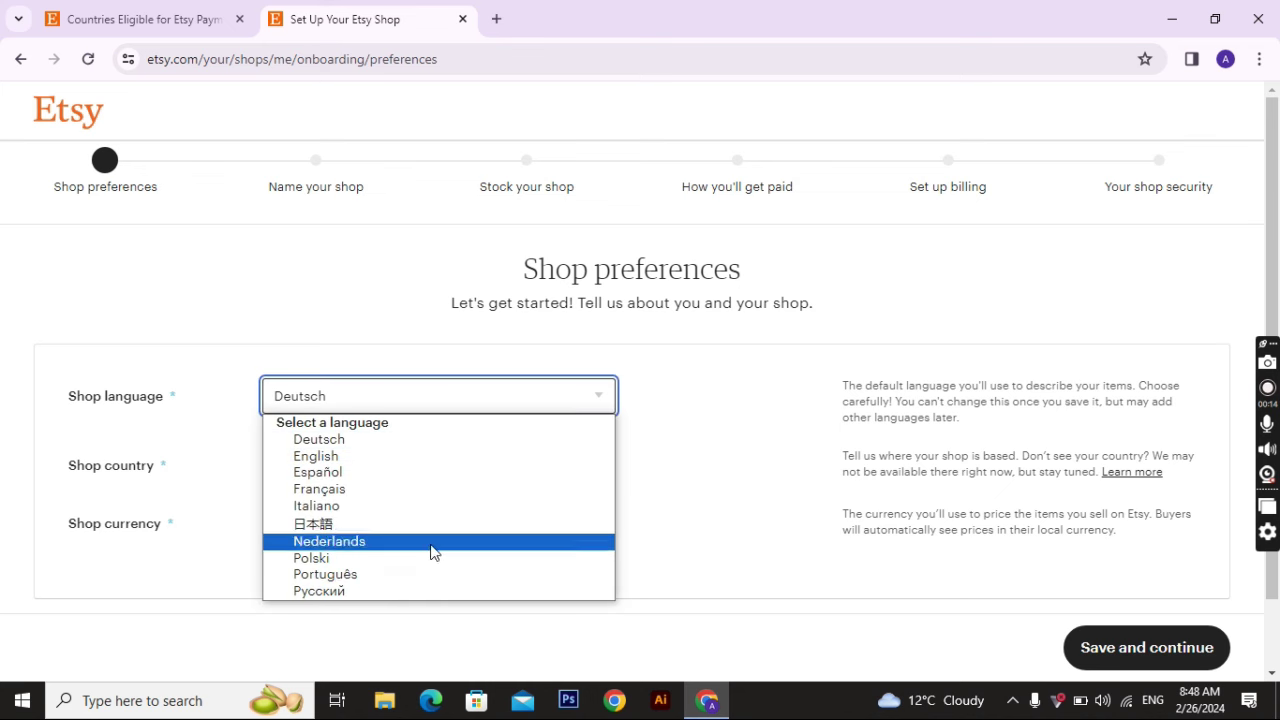
click(326, 459)
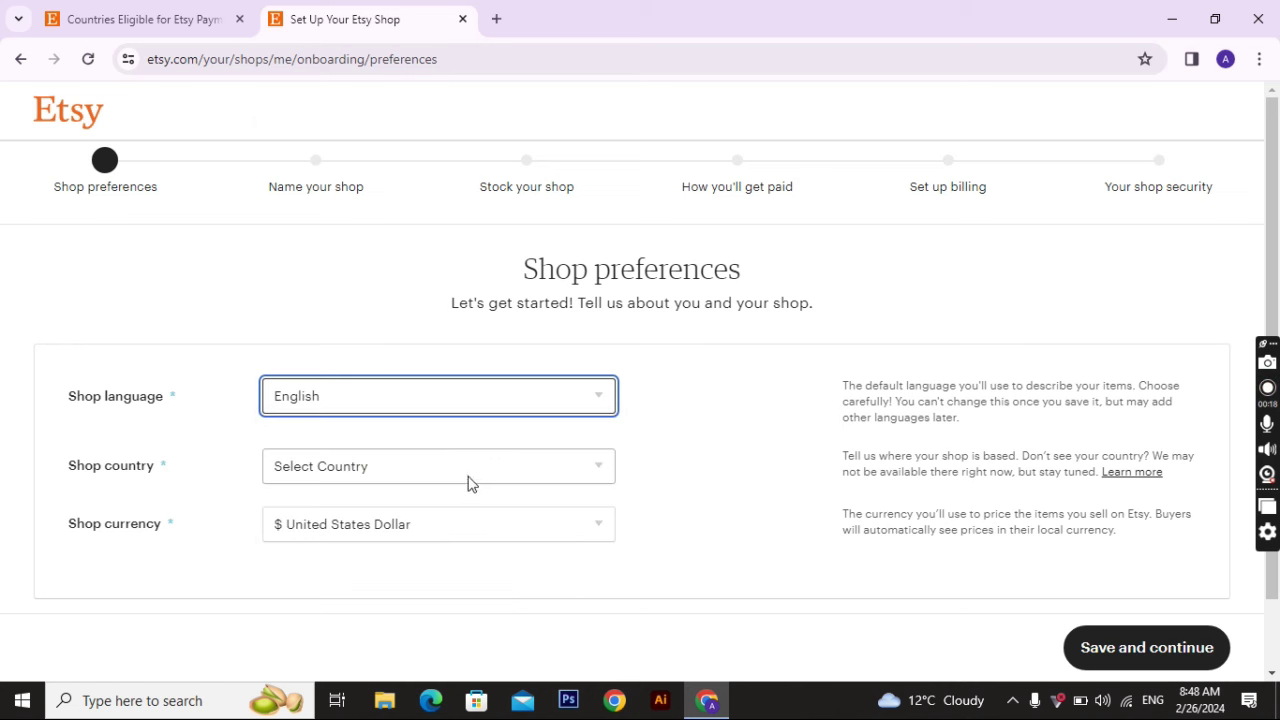
click(469, 480)
scroll(500, 386, down, 10)
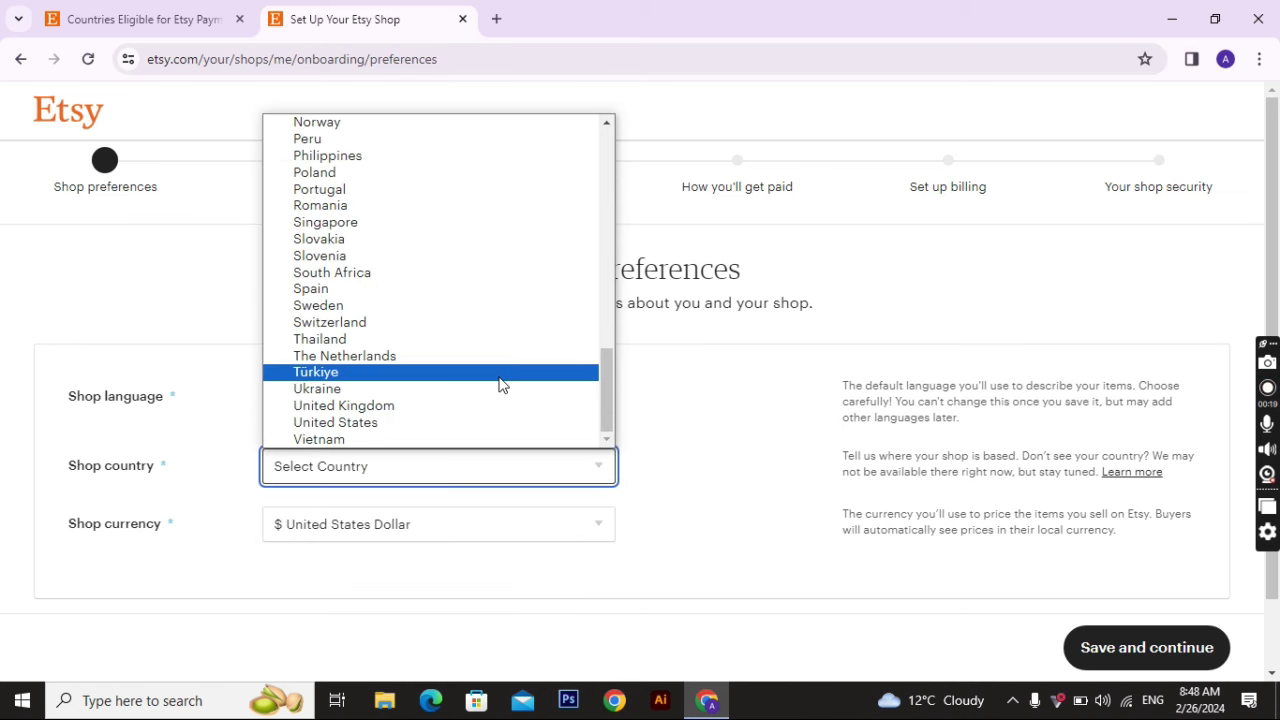
click(400, 407)
click(503, 532)
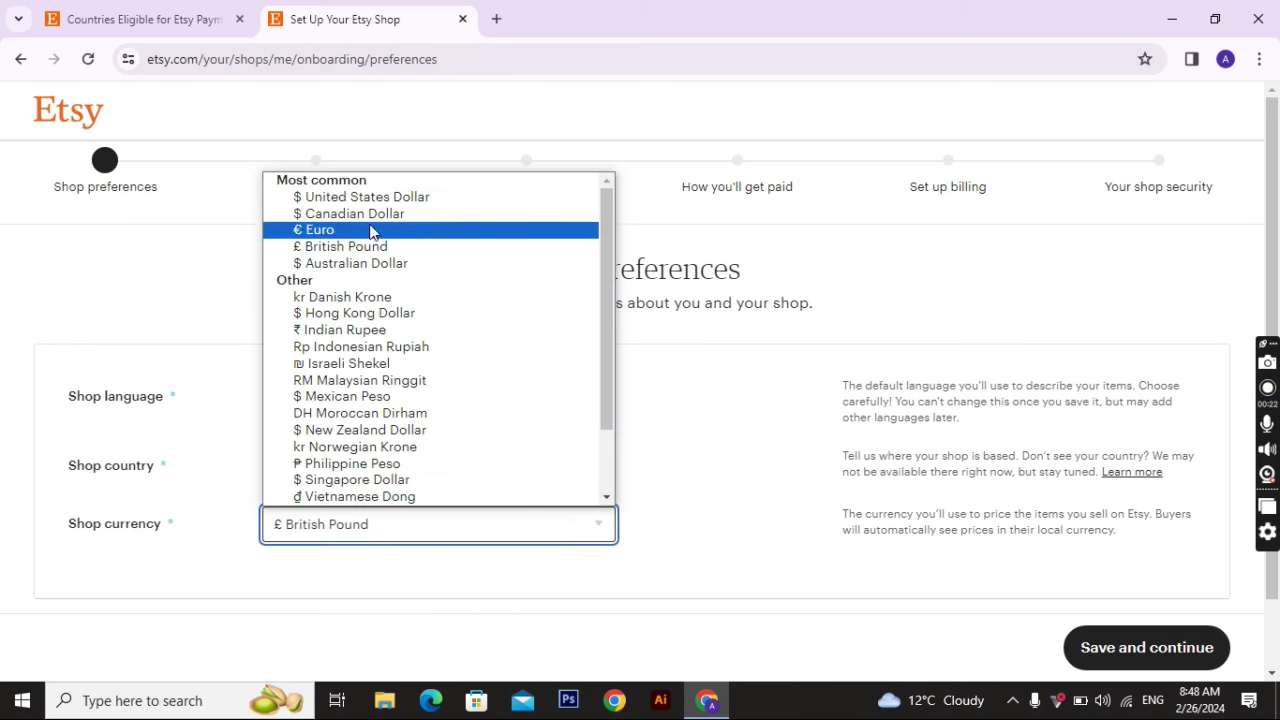
click(420, 199)
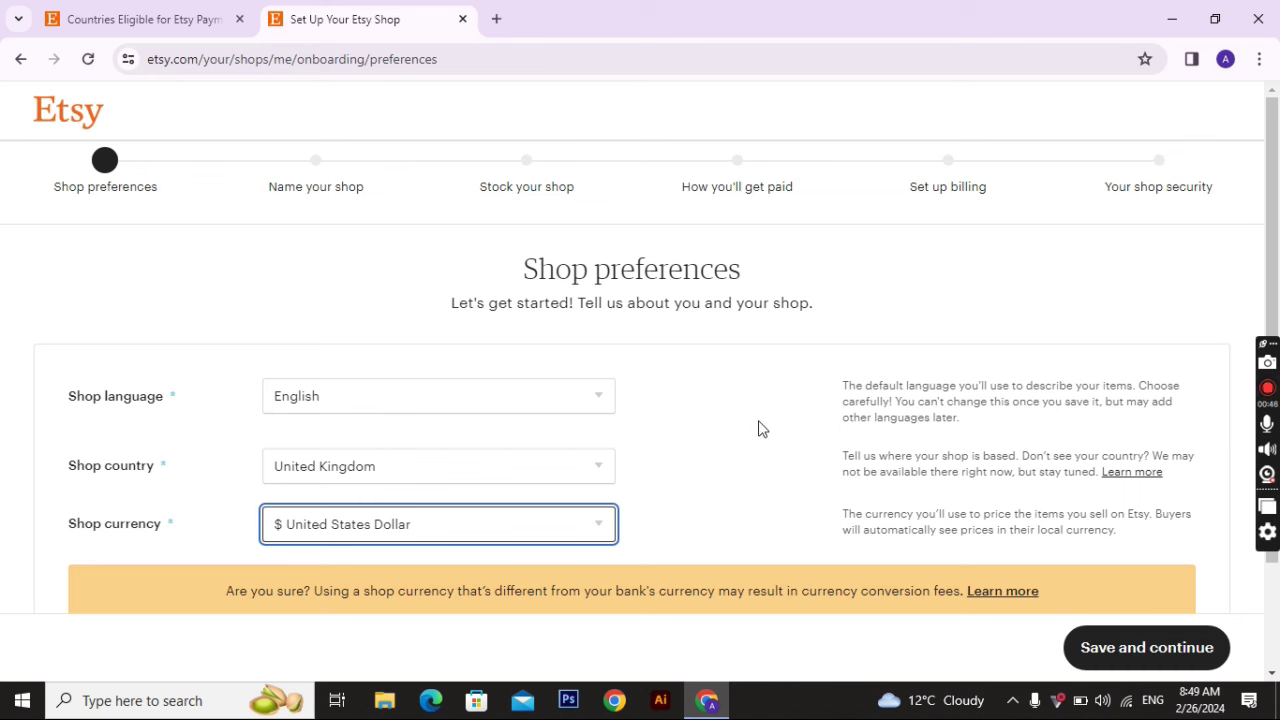
click(1140, 655)
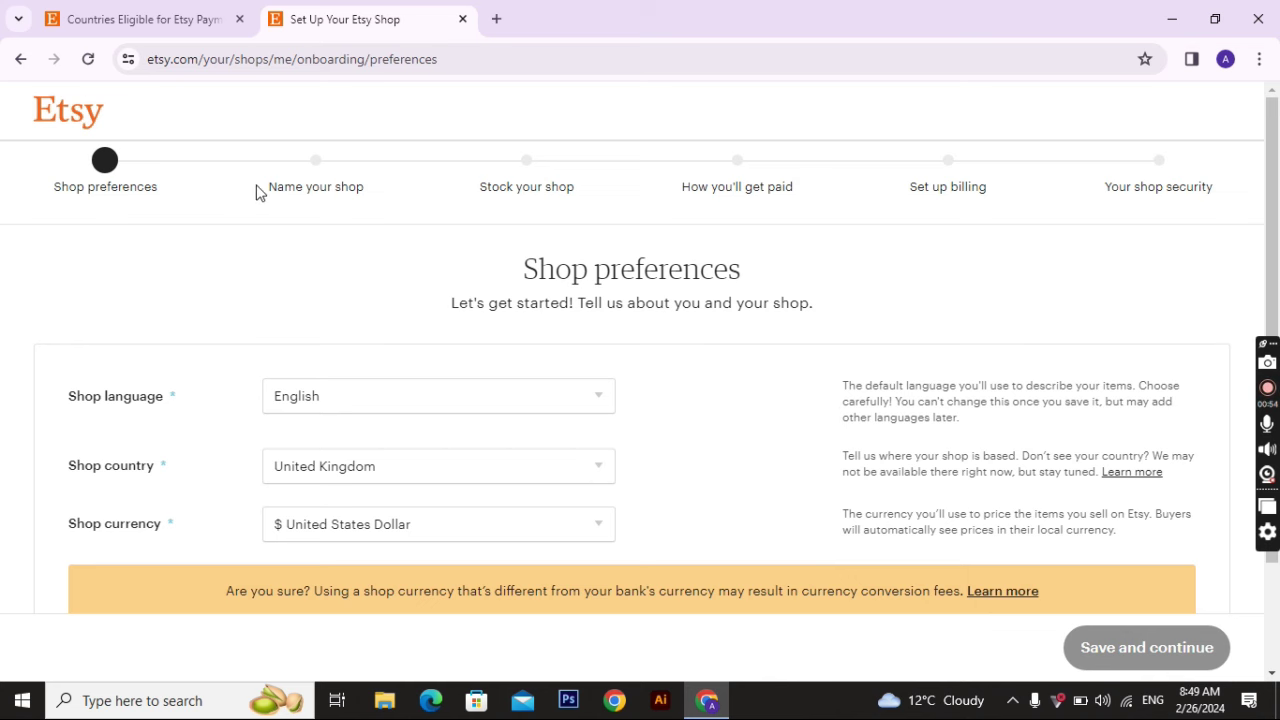
Step: Try the shop names Artworks and Artworks12, choose the suggested name Artworks12Designs and save it
click(522, 410)
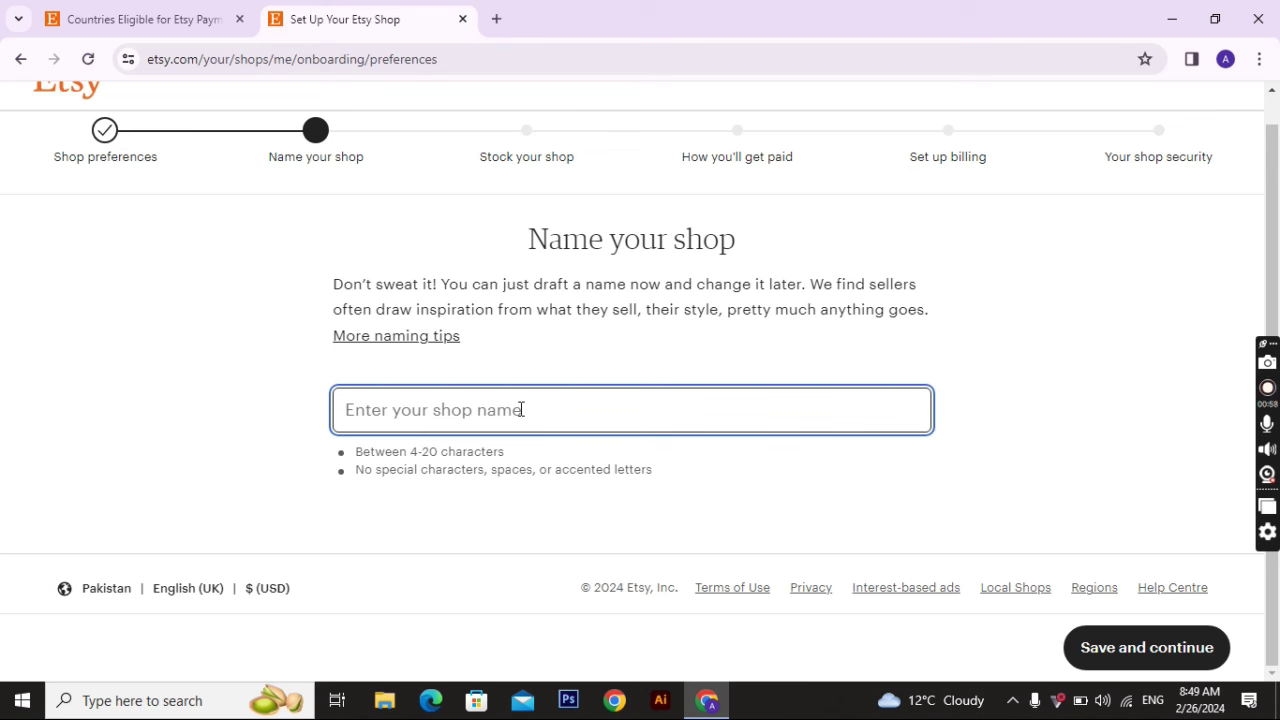
text(Artworks)
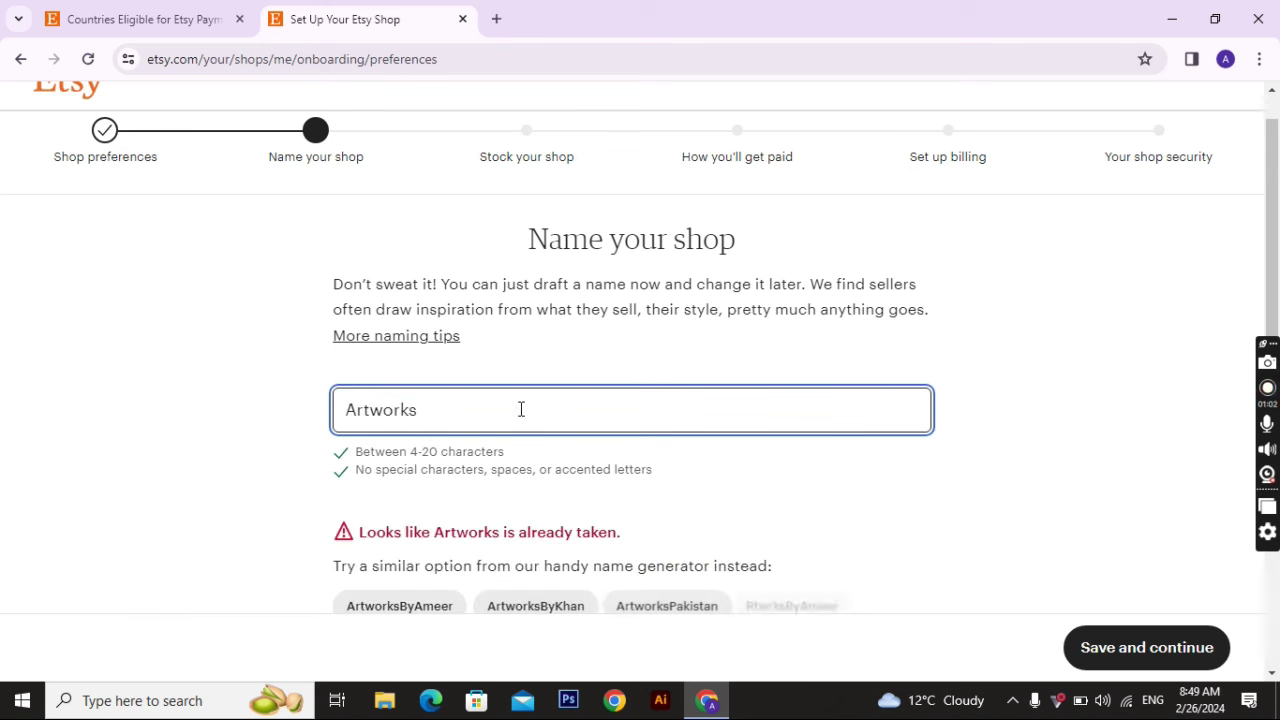
text(12)
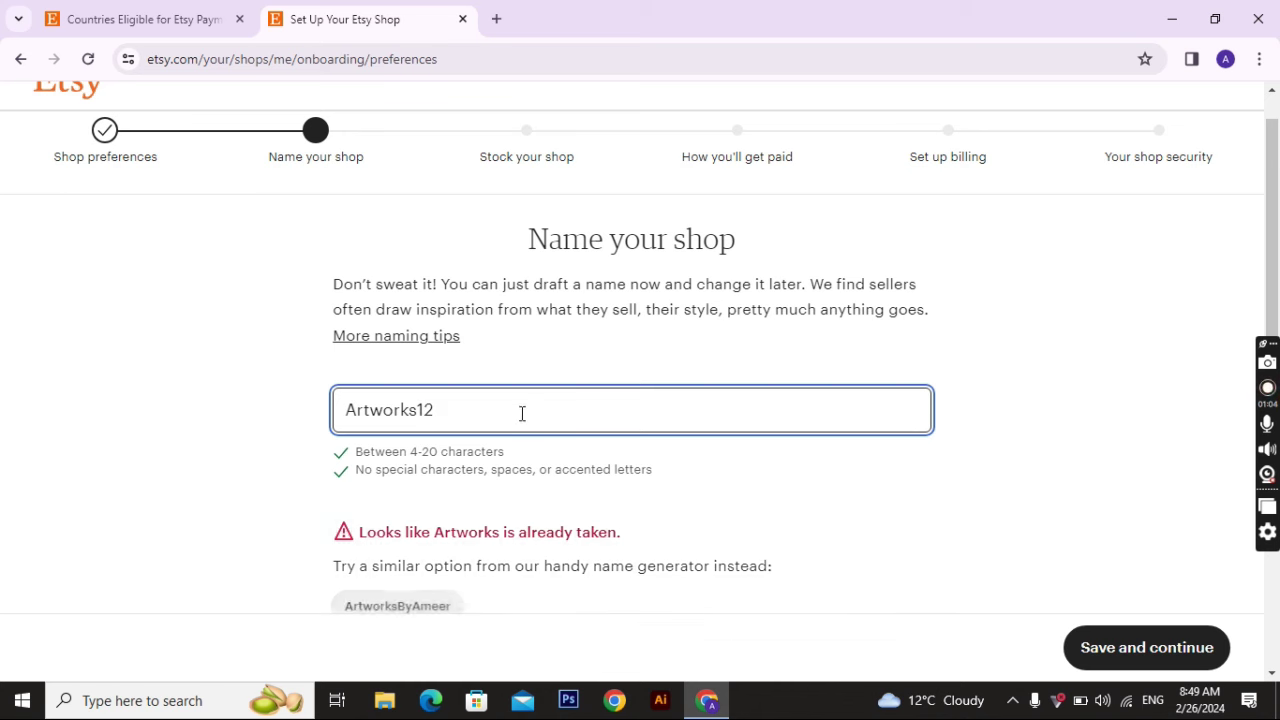
scroll(588, 525, down, 2)
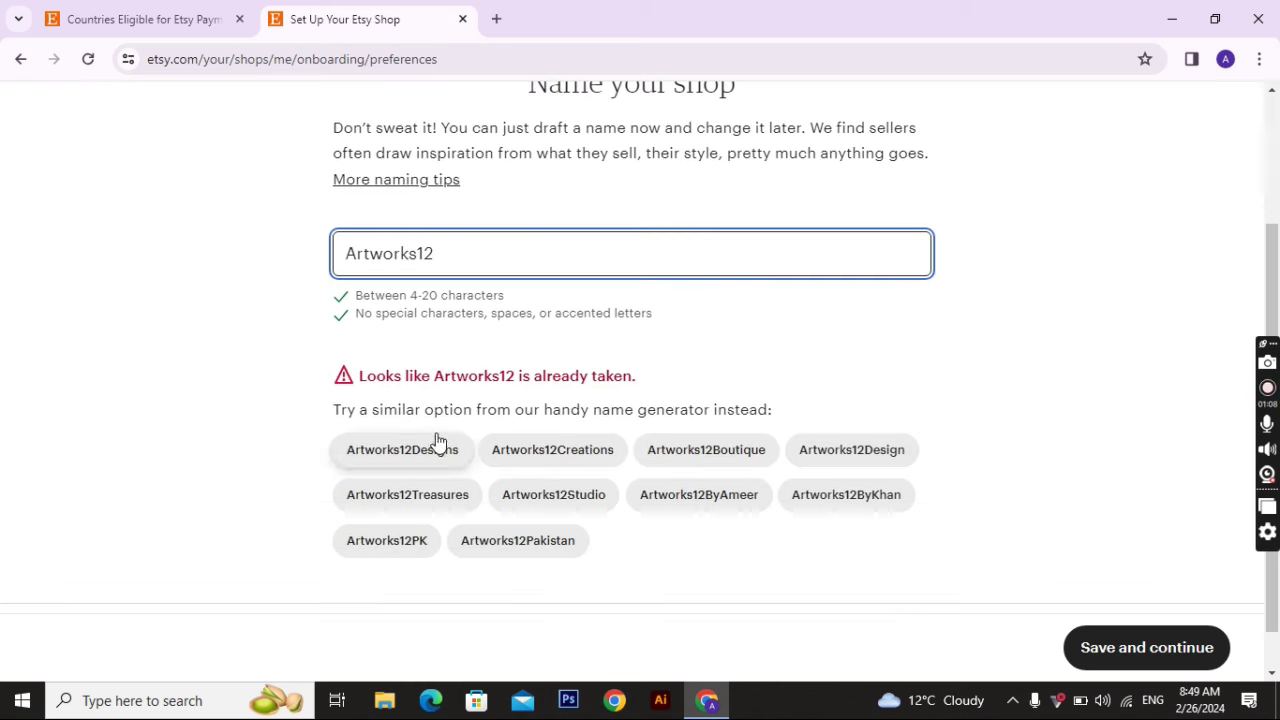
click(406, 458)
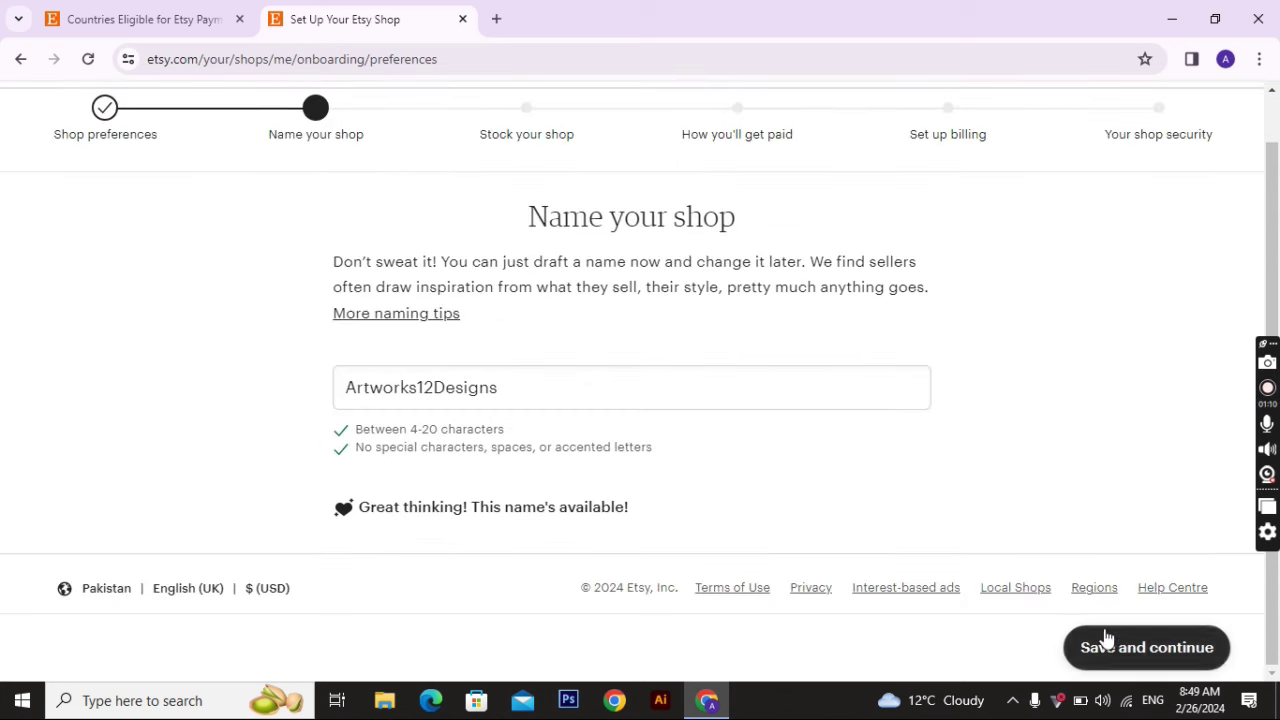
click(1100, 640)
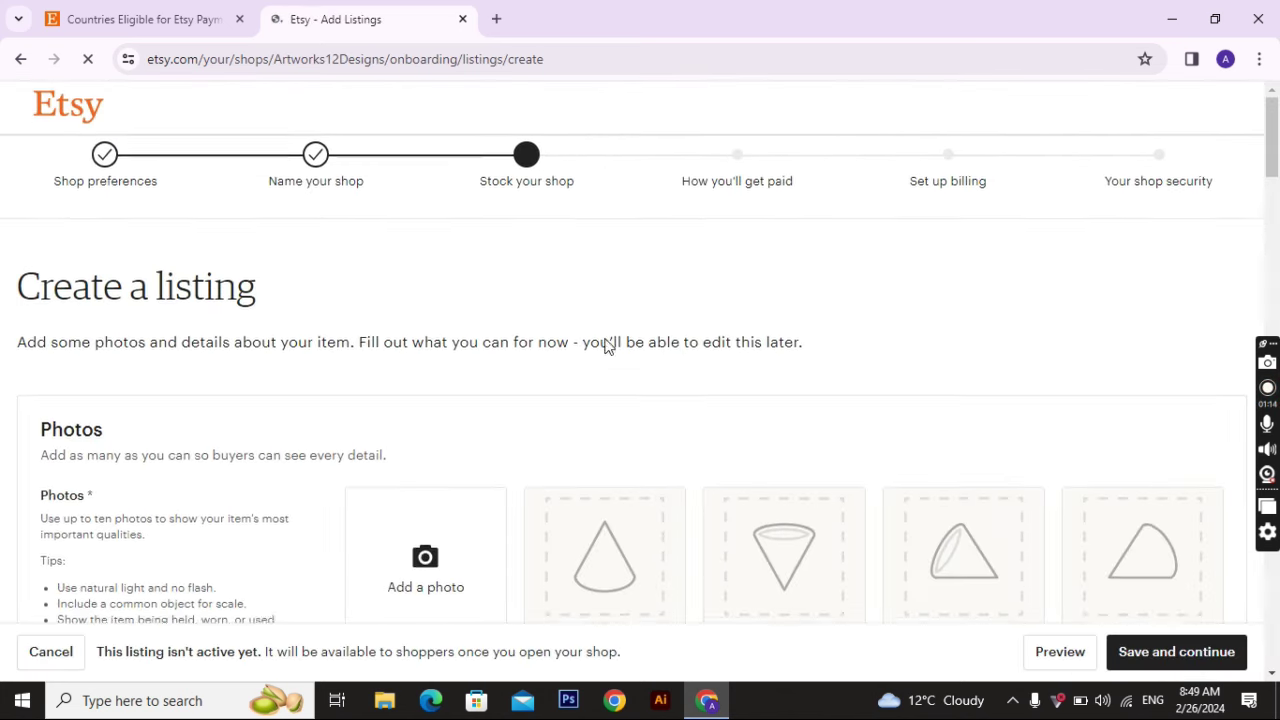
Step: Add the picture of the coloured thread spools from the Downloads folder as the listing's primary photo
scroll(606, 343, down, 3)
click(458, 285)
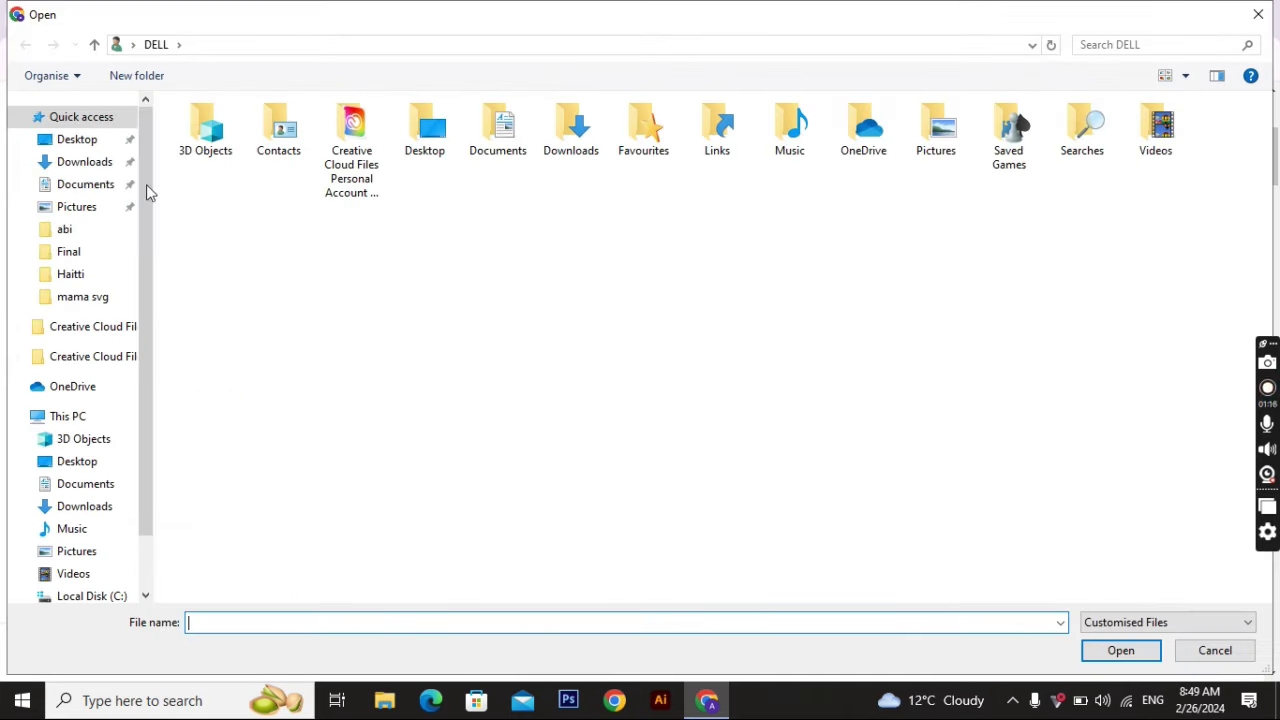
click(84, 161)
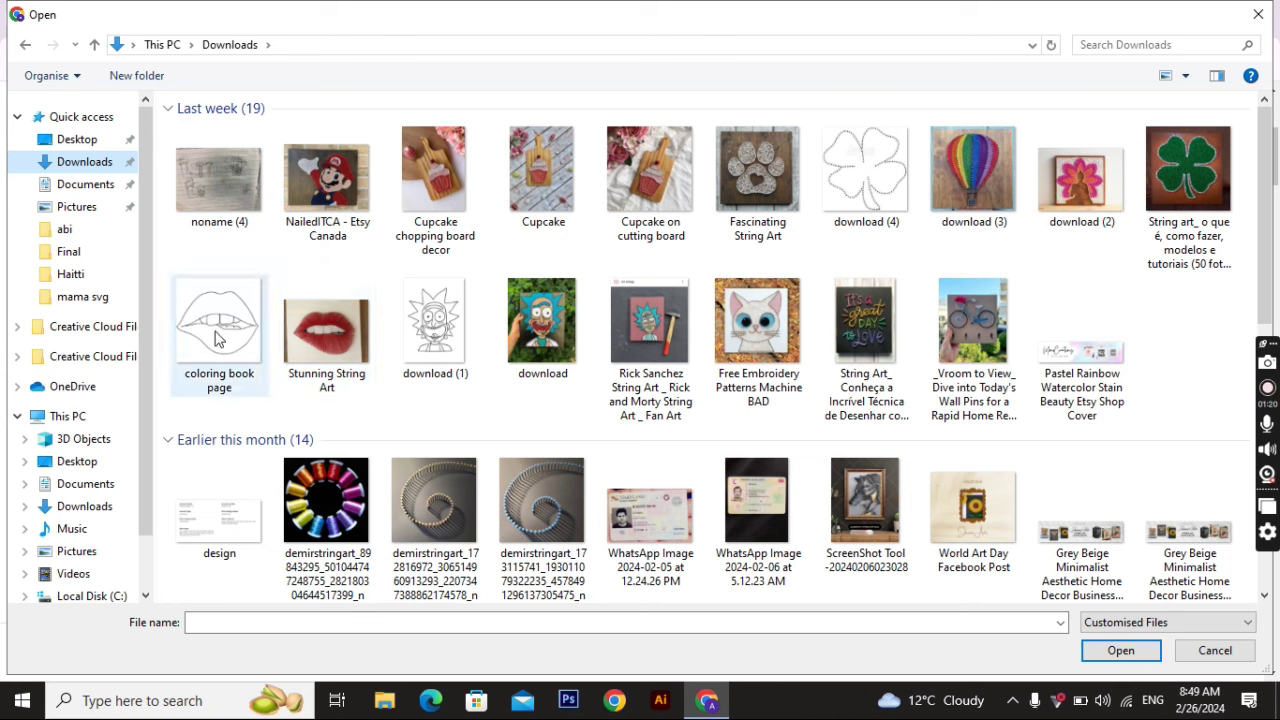
double_click(326, 505)
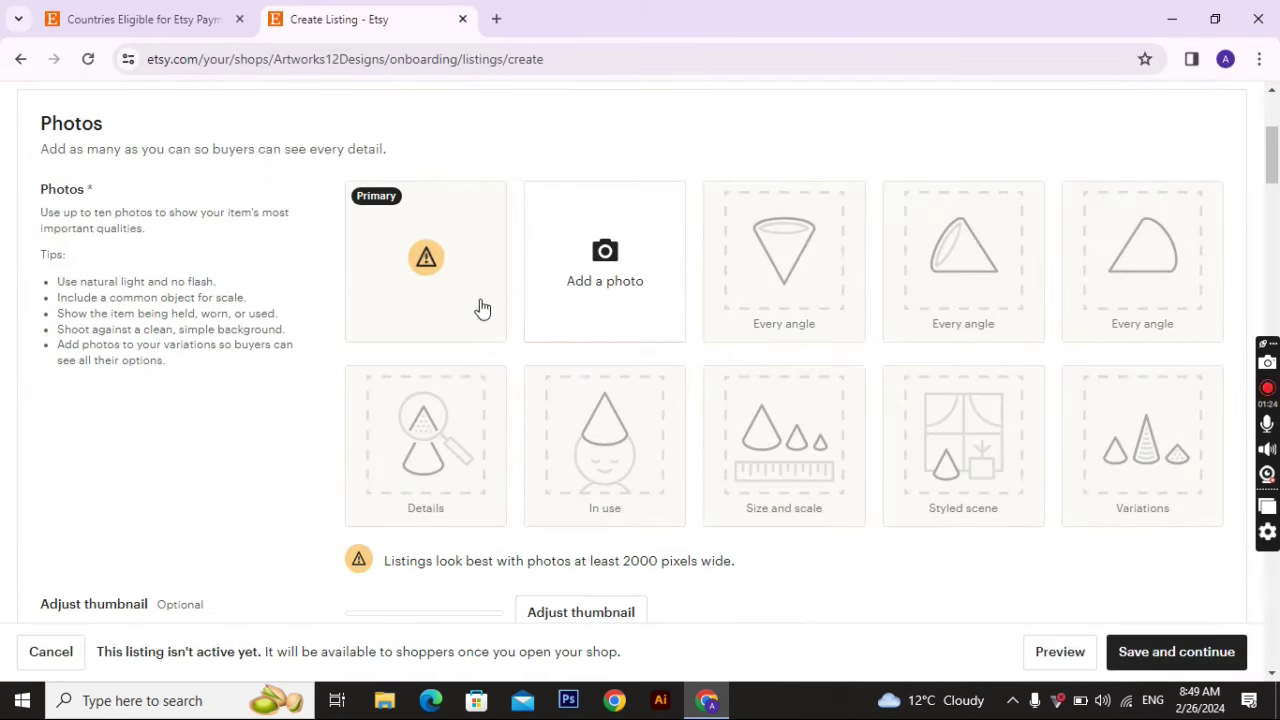
mouse_move(423, 258)
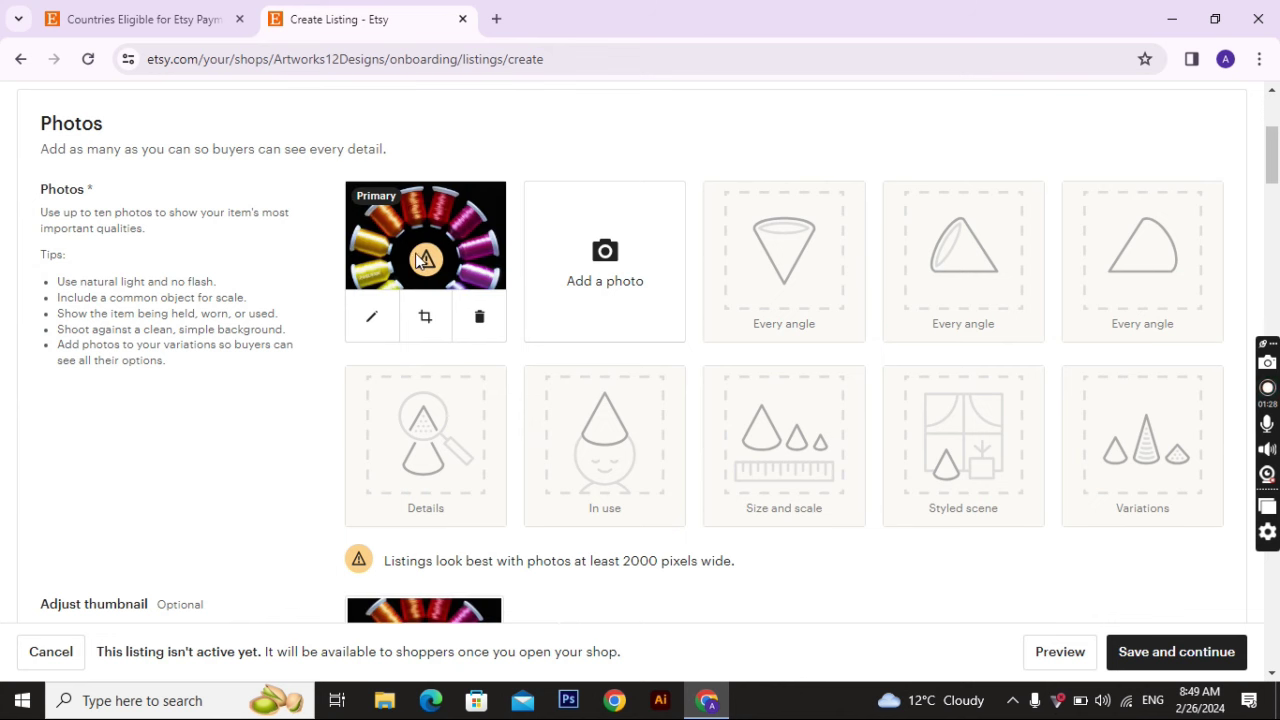
Step: Enter Artwork as the listing's title in the listing details
scroll(550, 300, down, 3)
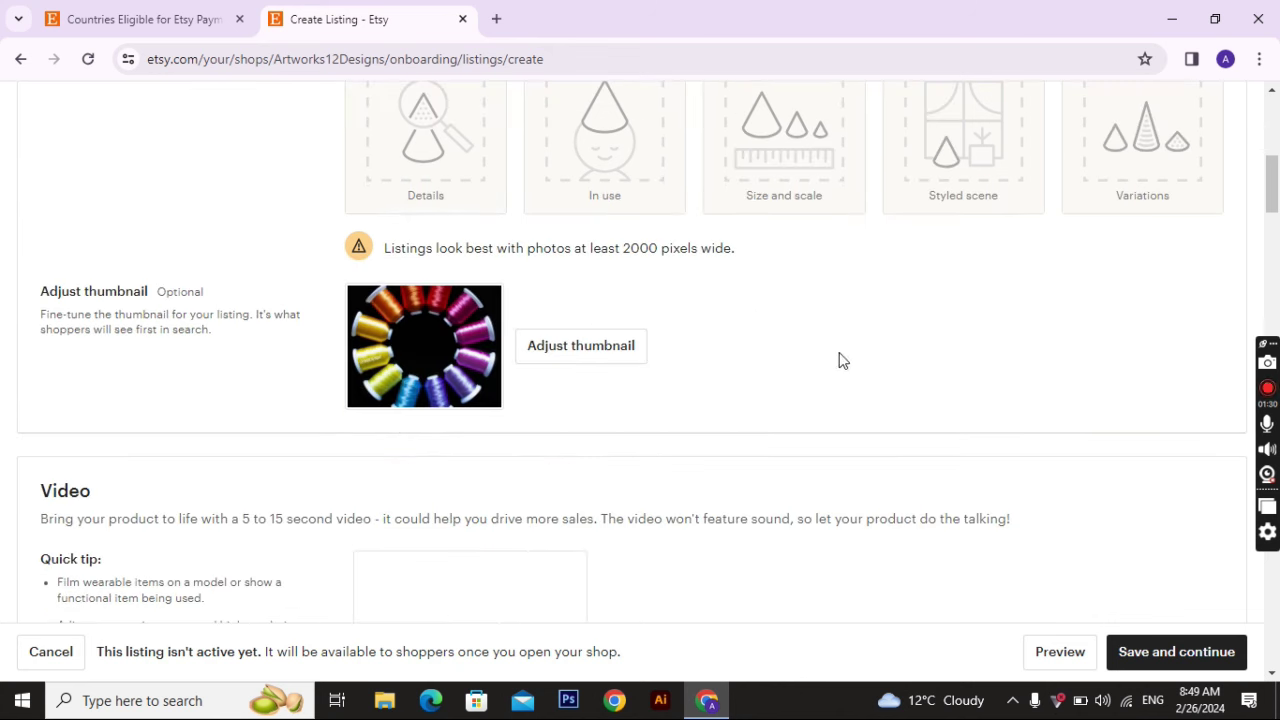
scroll(836, 346, down, 8)
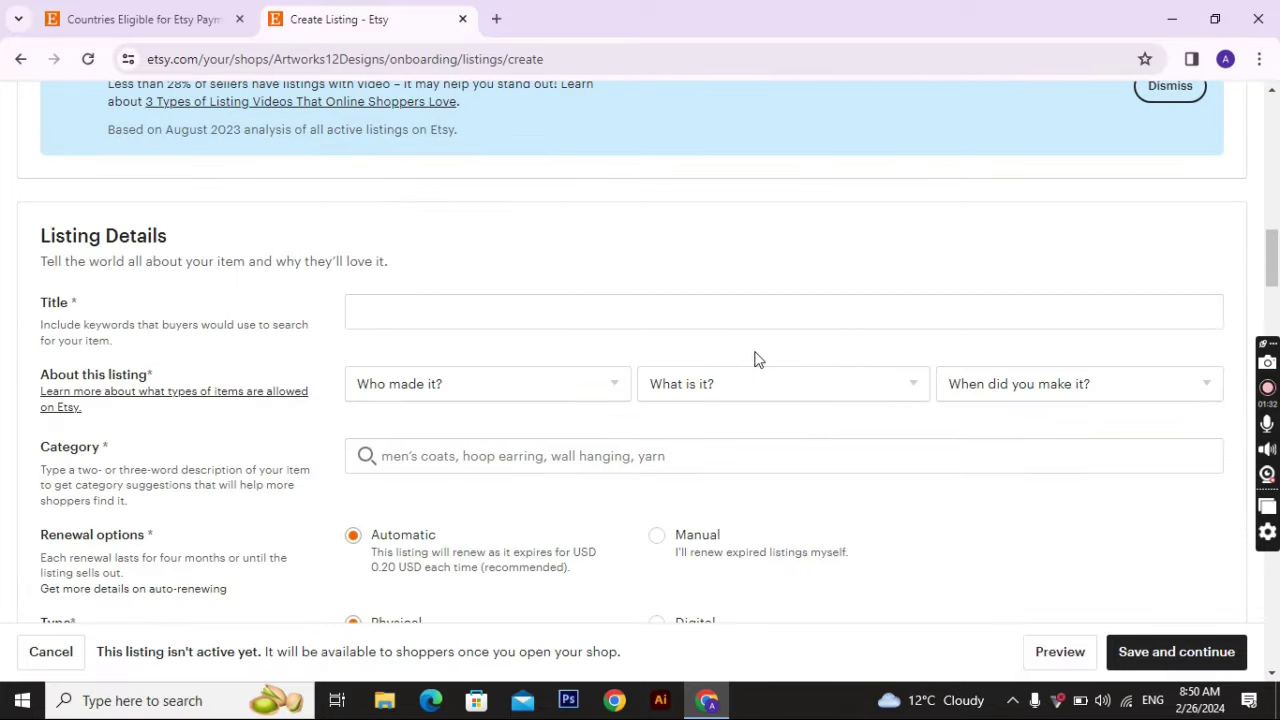
click(599, 310)
click(599, 310)
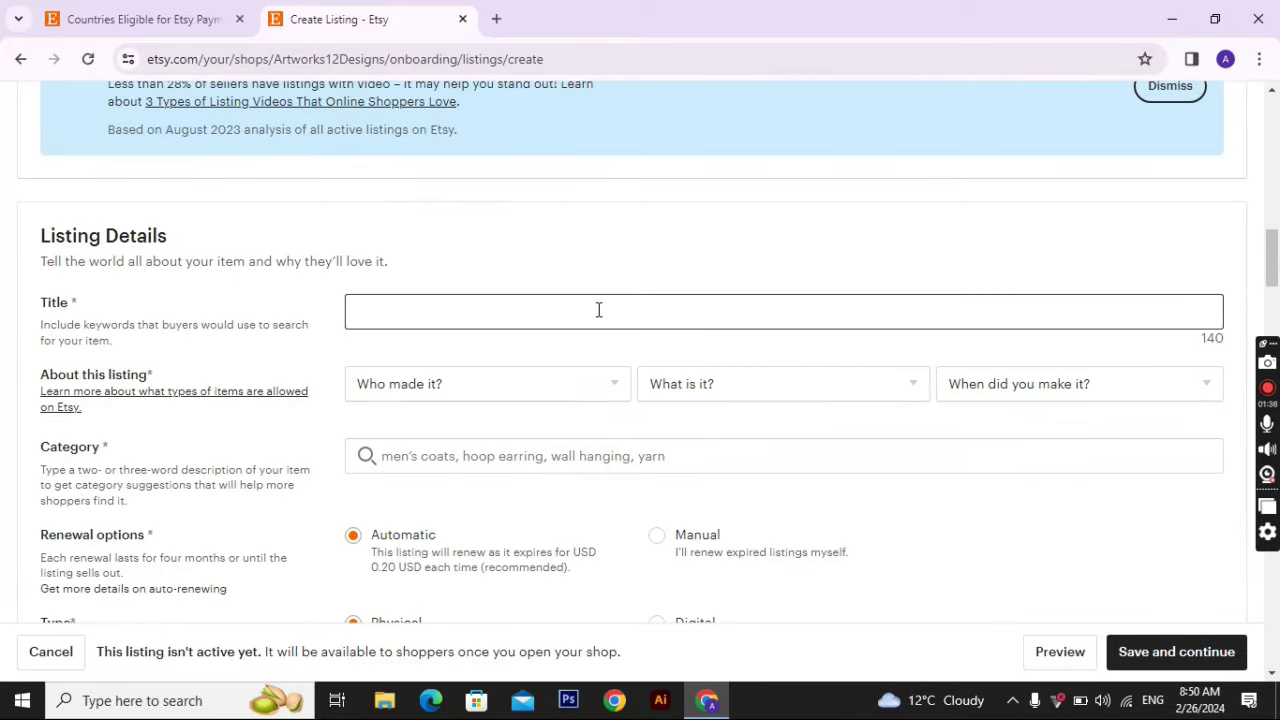
text(Arwt)
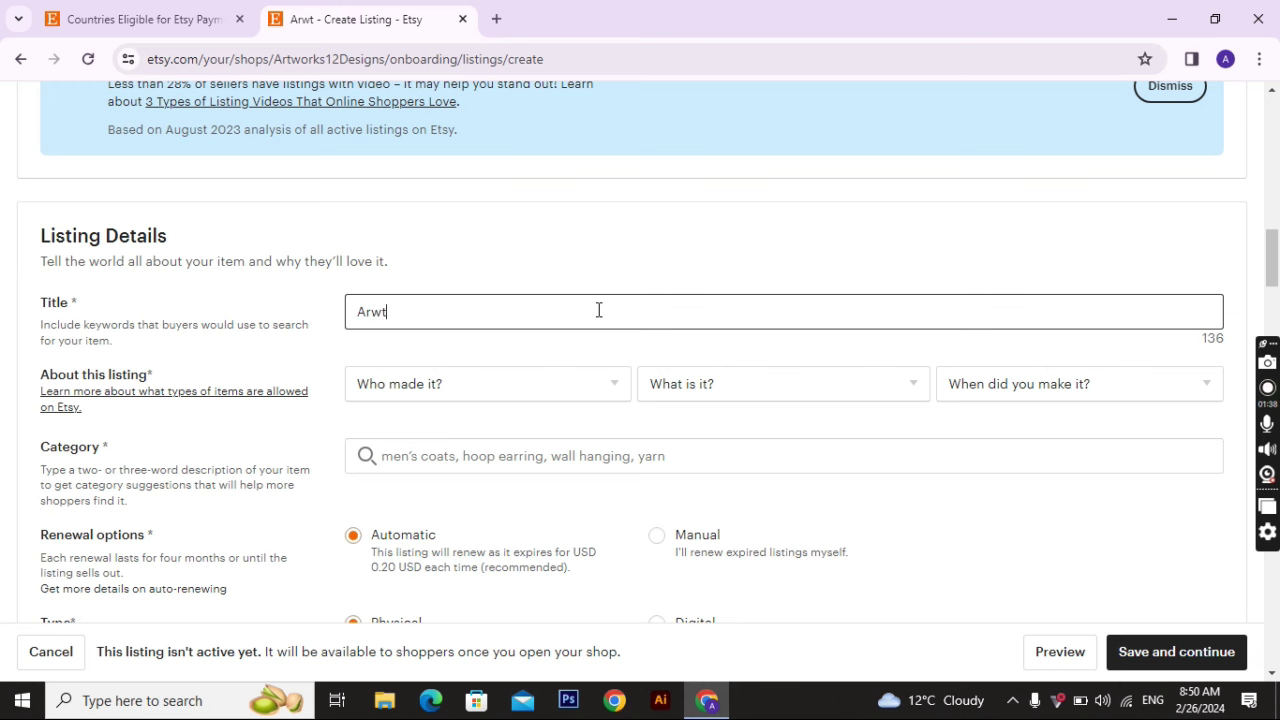
key(BackSpace)
key(BackSpace)
text(twork)
click(686, 200)
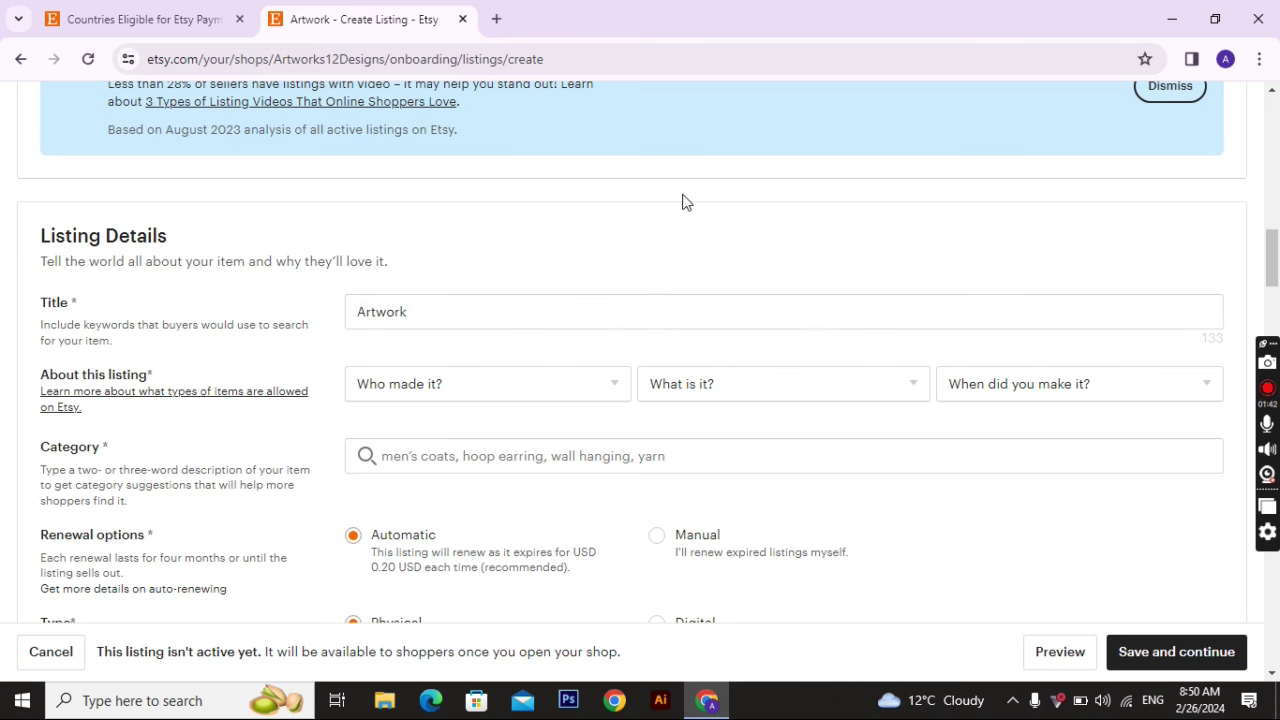
Step: Describe the listing as made by "I did", a finished product, made in 2020 - 2024
scroll(651, 326, down, 2)
click(583, 240)
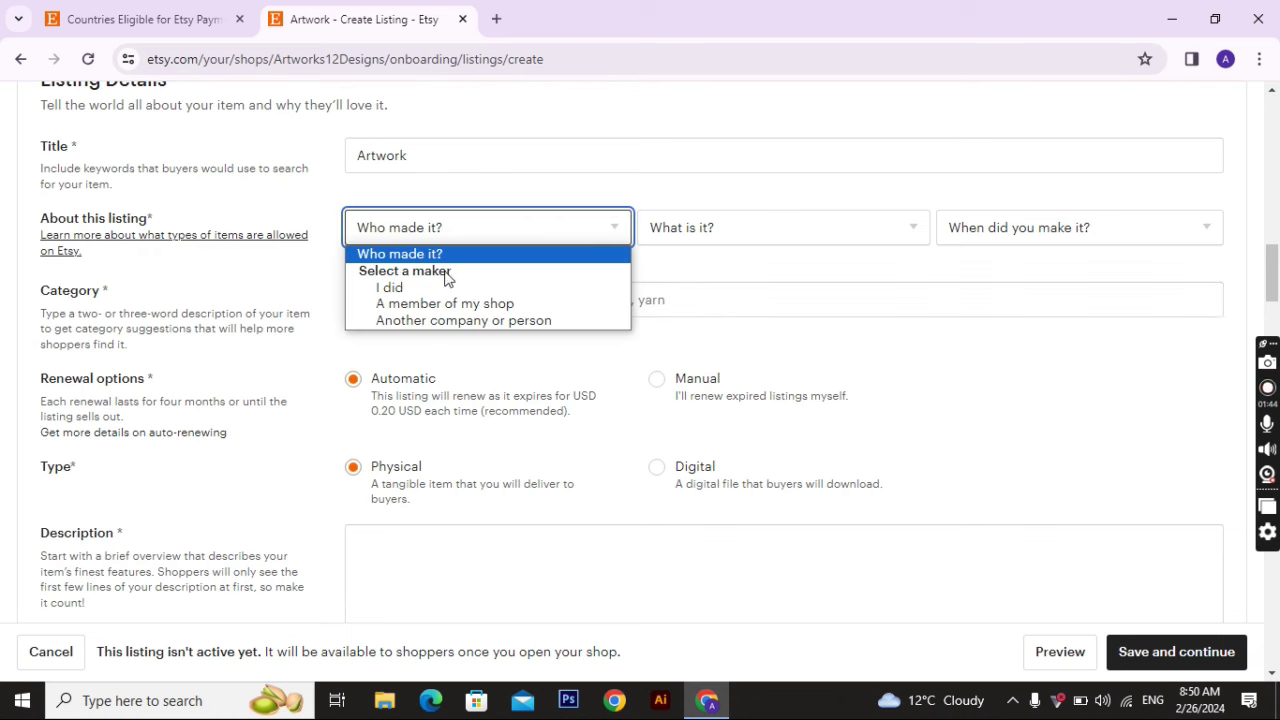
click(372, 287)
click(854, 227)
click(677, 288)
click(1110, 224)
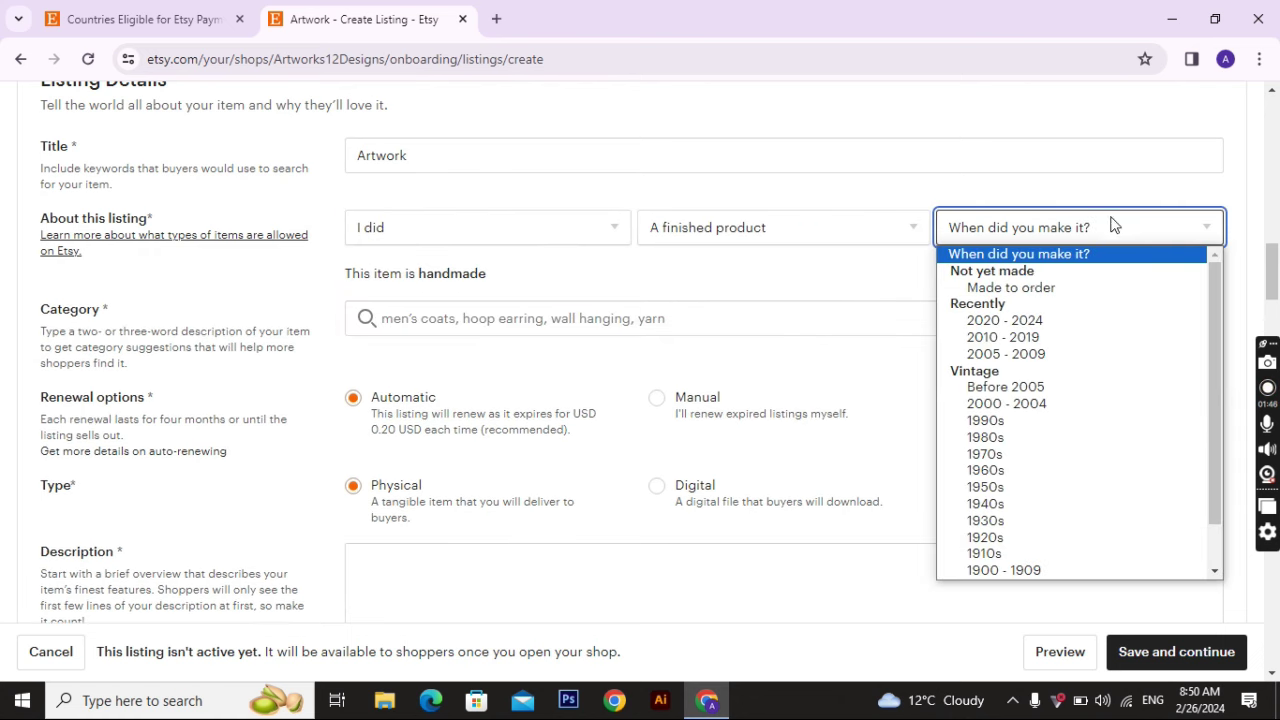
click(1049, 326)
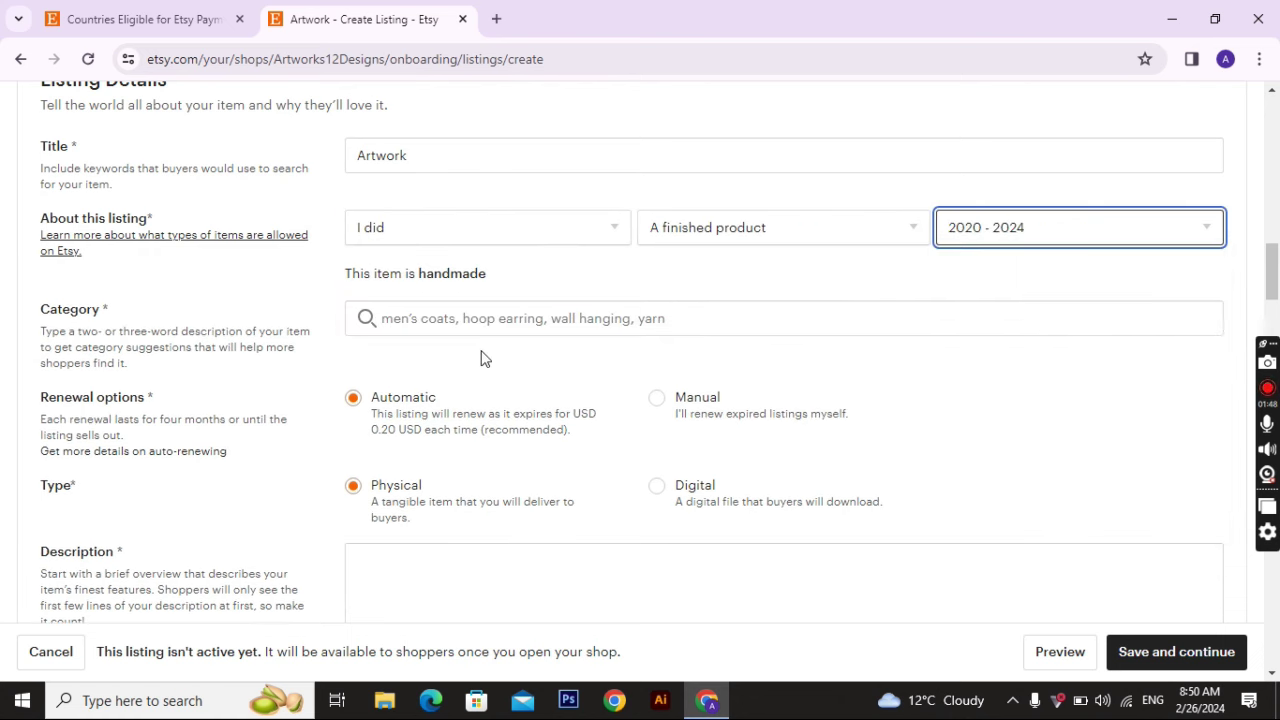
Step: Search the categories for digital, choose Drawing & Illustration > Digital, and enter abcsd as the listing's description
scroll(509, 331, down, 2)
click(458, 151)
text(digital)
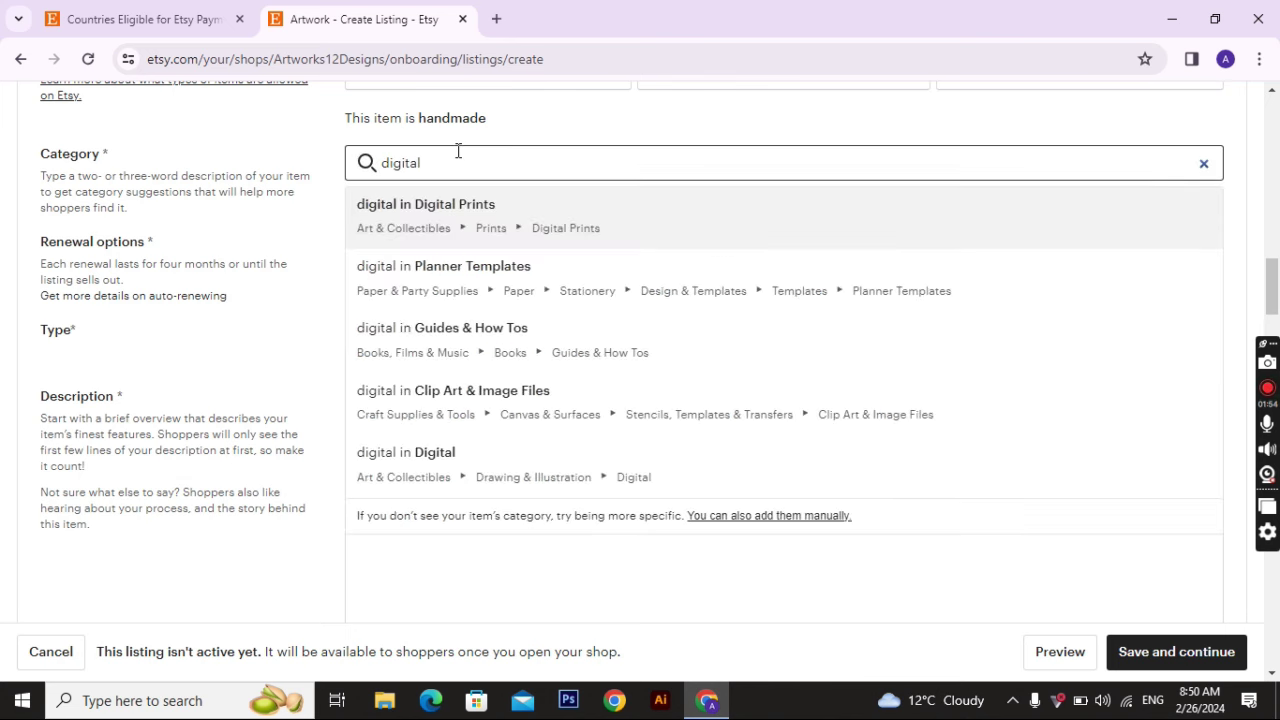
click(453, 470)
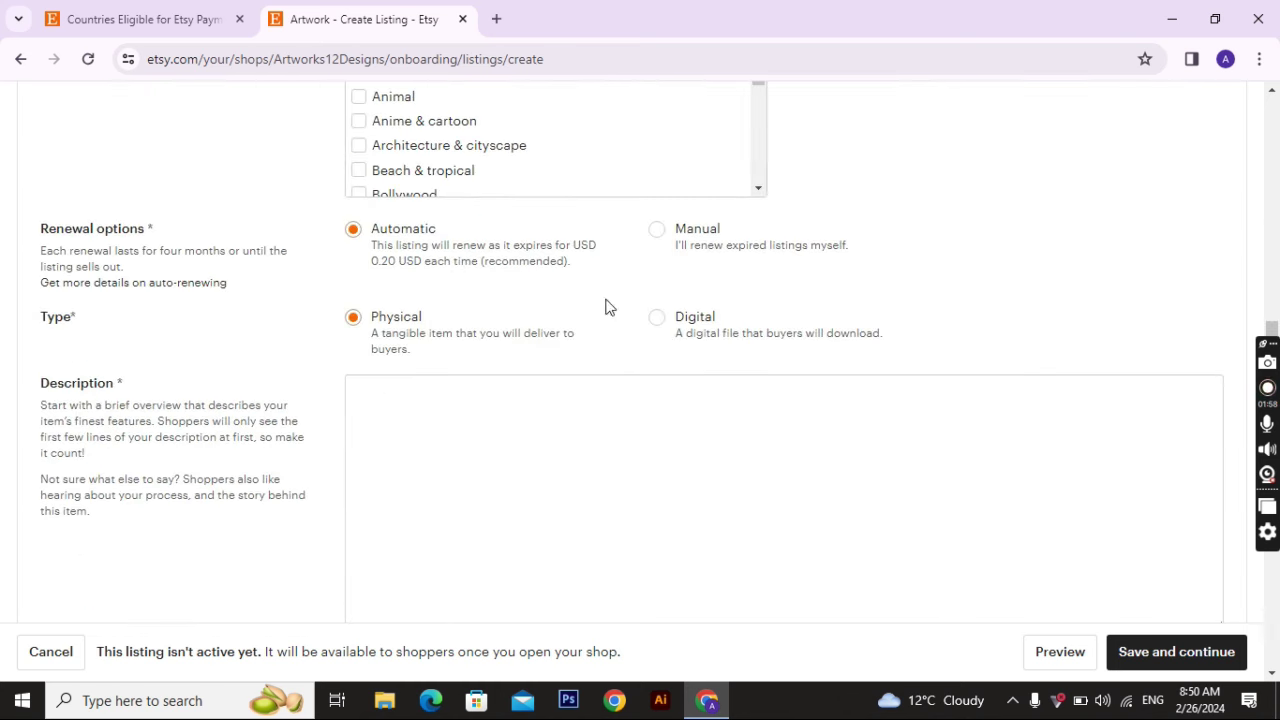
click(504, 413)
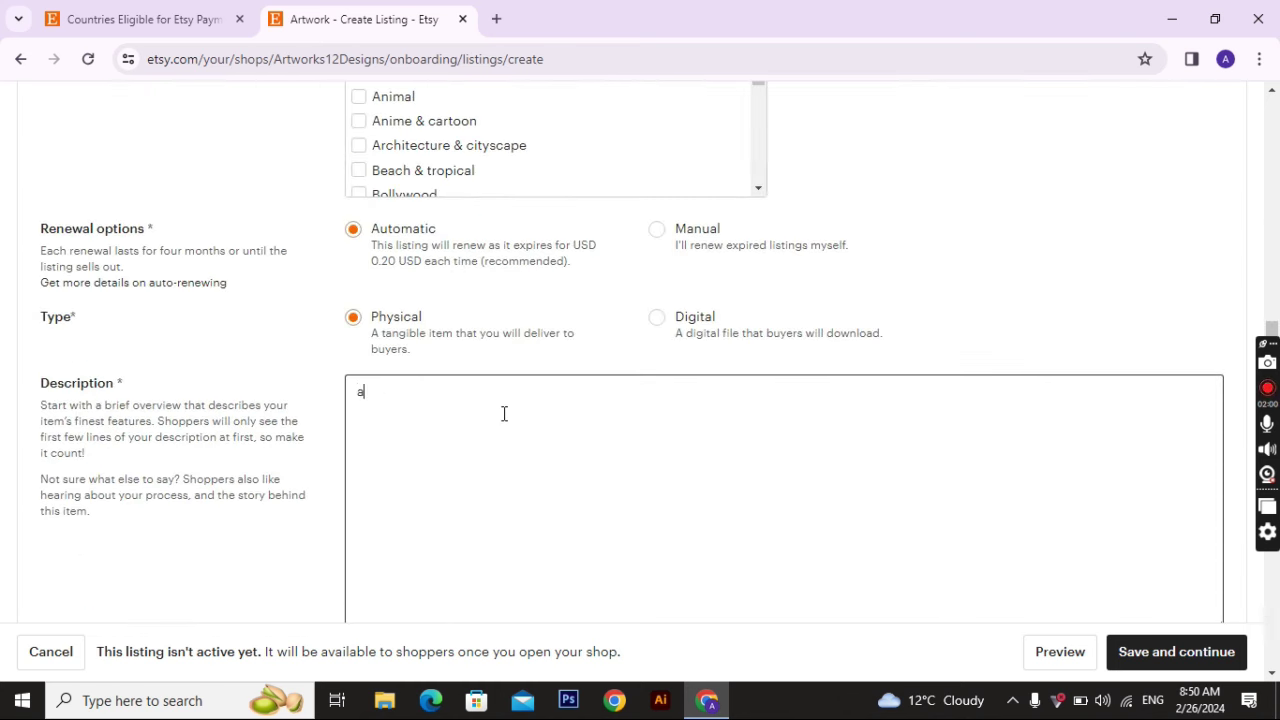
scroll(504, 413, down, 3)
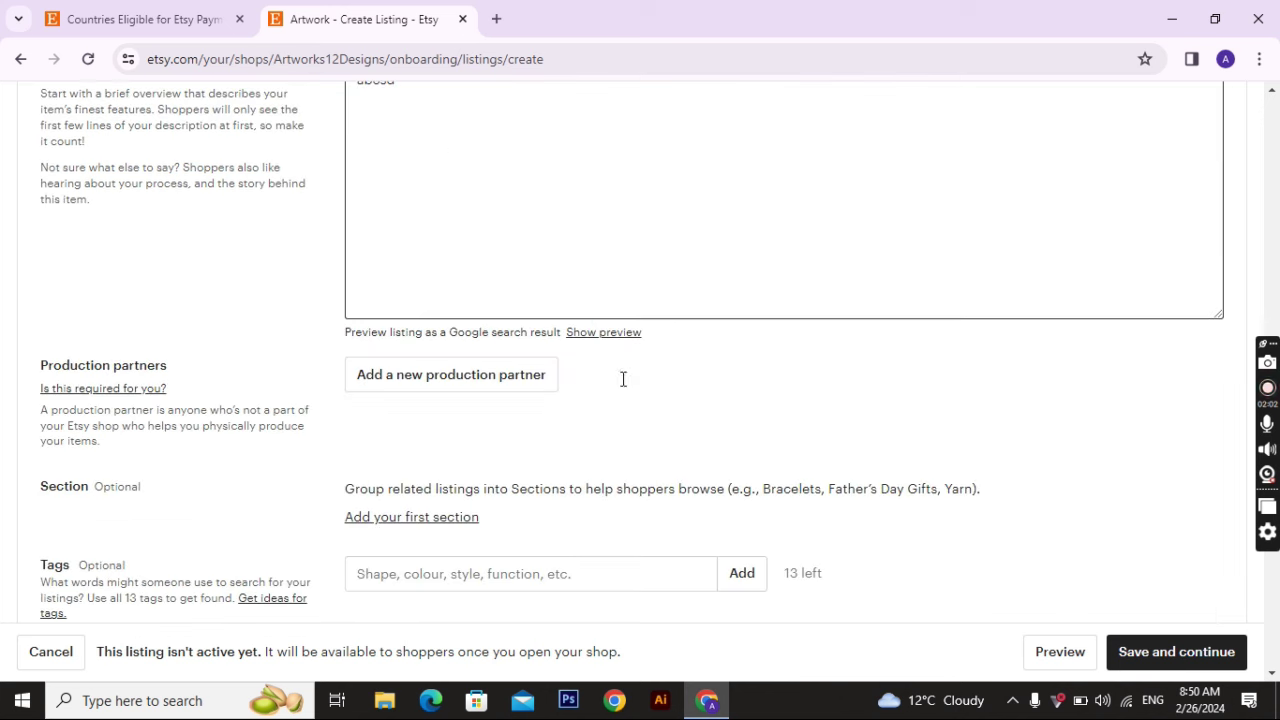
Step: Set the listing's price to USD 12 and its quantity to 12 under Inventory and pricing
scroll(534, 391, down, 2)
scroll(671, 363, down, 2)
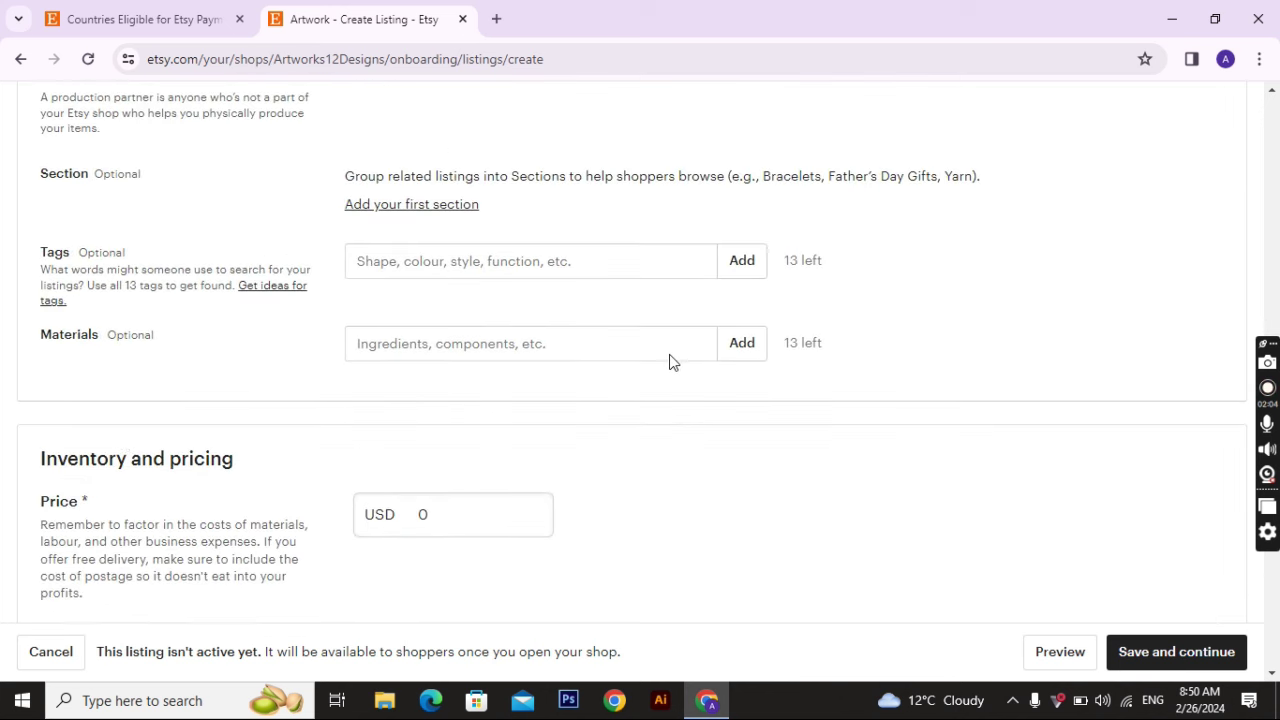
scroll(446, 289, down, 3)
click(463, 215)
text(12)
click(428, 463)
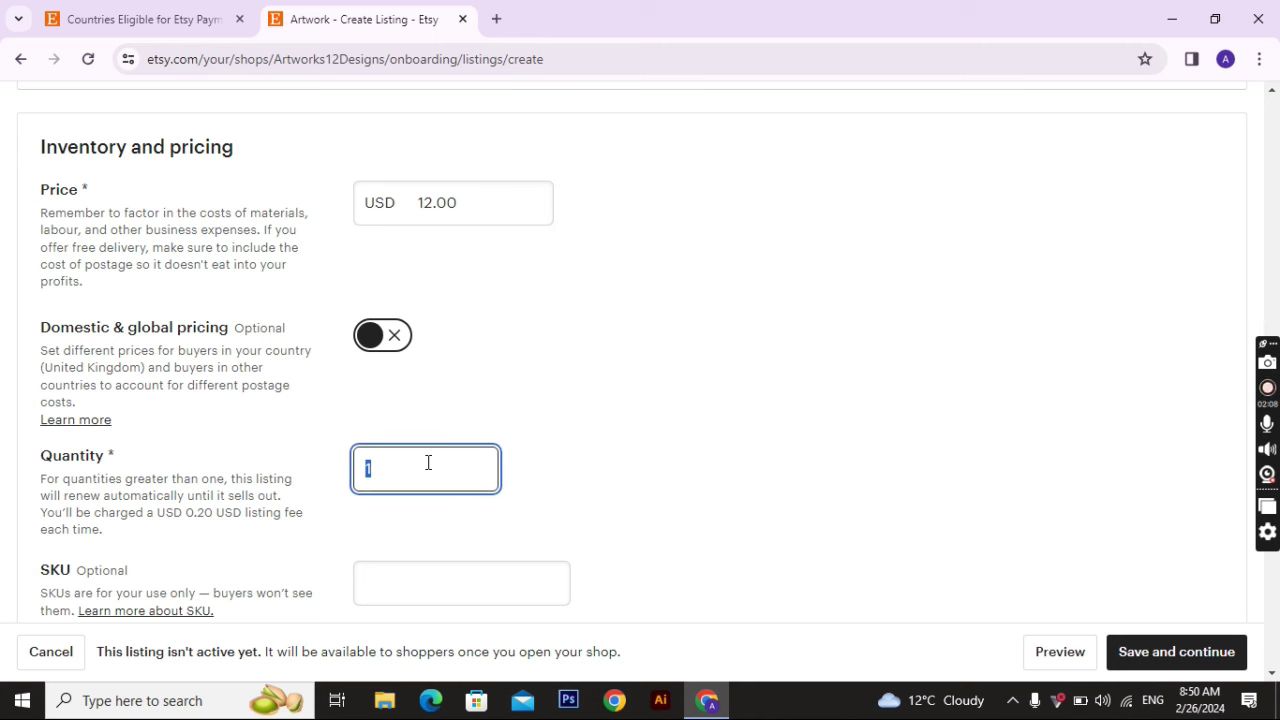
text(12)
Step: Look through the variations, personalisation, delivery, customs and returns sections of the listing form
scroll(623, 434, down, 5)
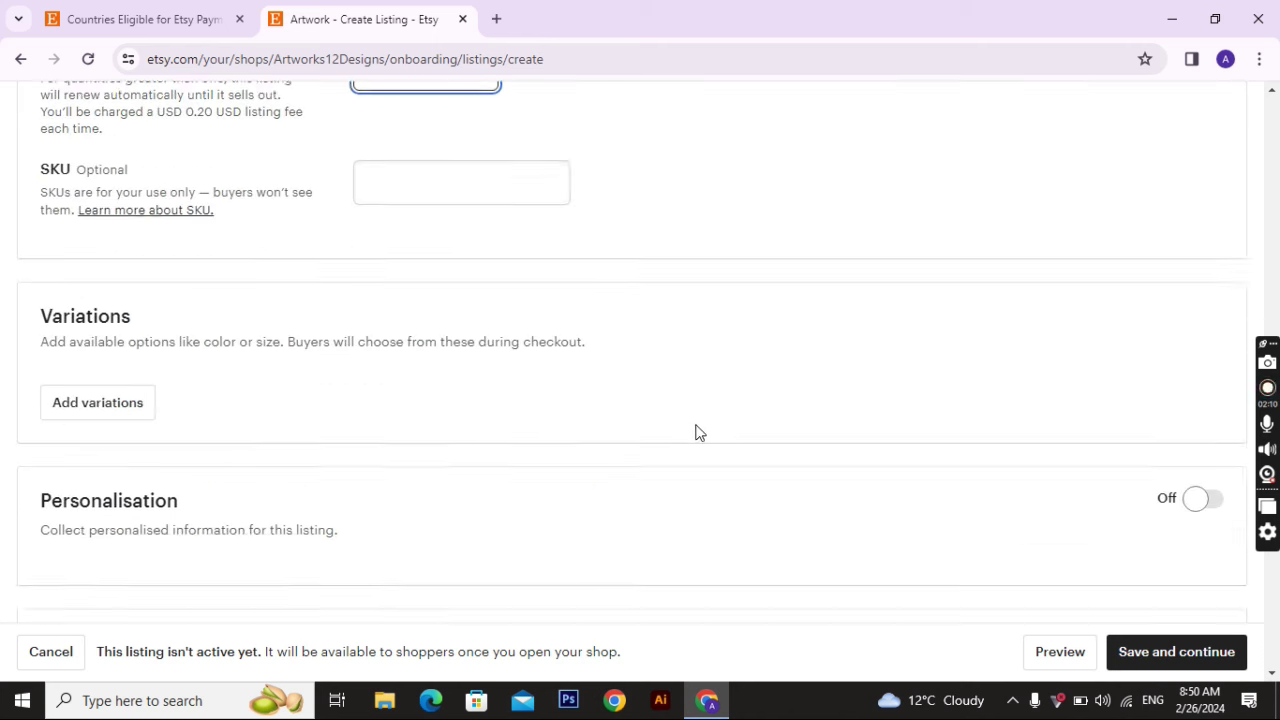
scroll(590, 414, down, 3)
scroll(602, 405, down, 3)
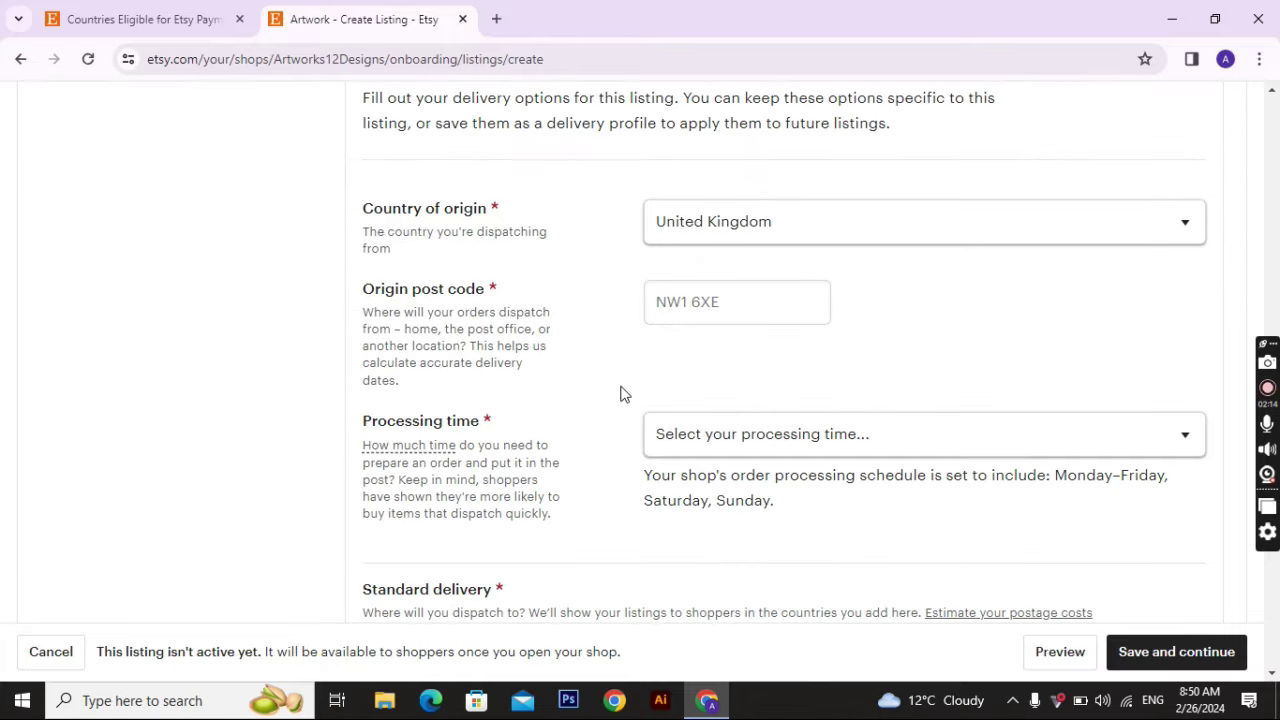
scroll(612, 388, down, 4)
scroll(612, 388, down, 6)
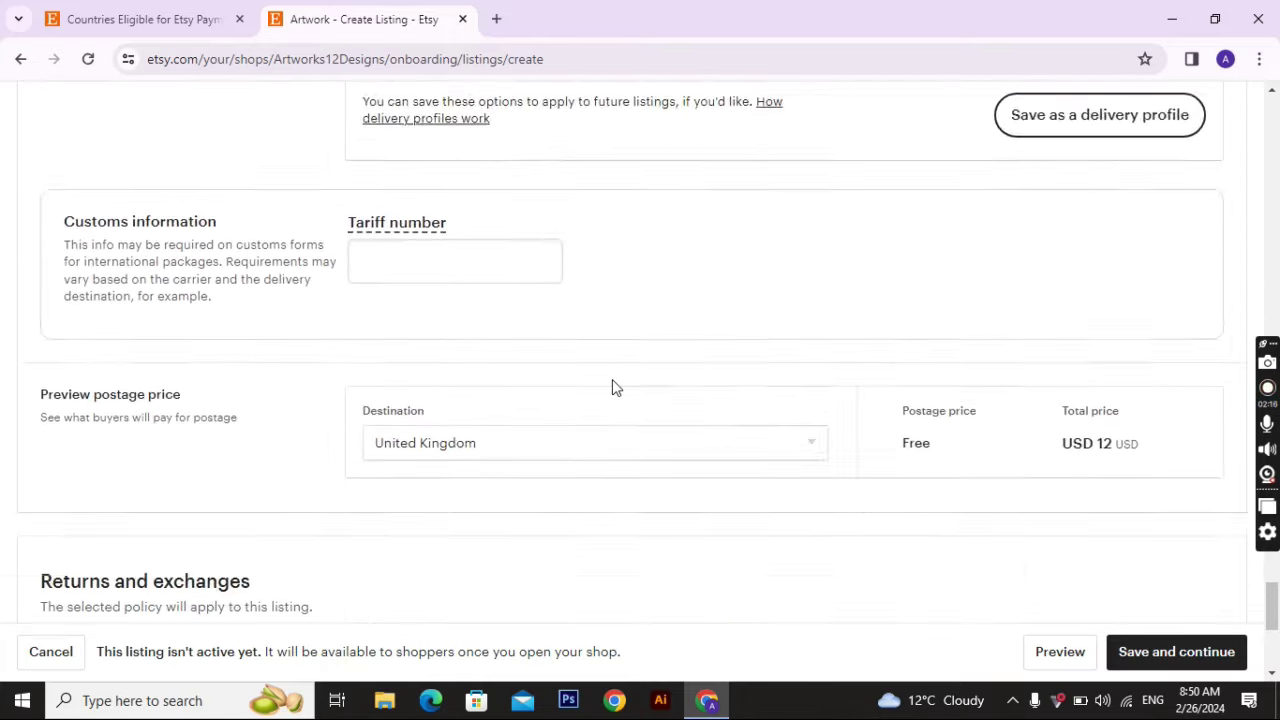
scroll(612, 388, up, 2)
scroll(612, 386, down, 3)
scroll(612, 386, up, 8)
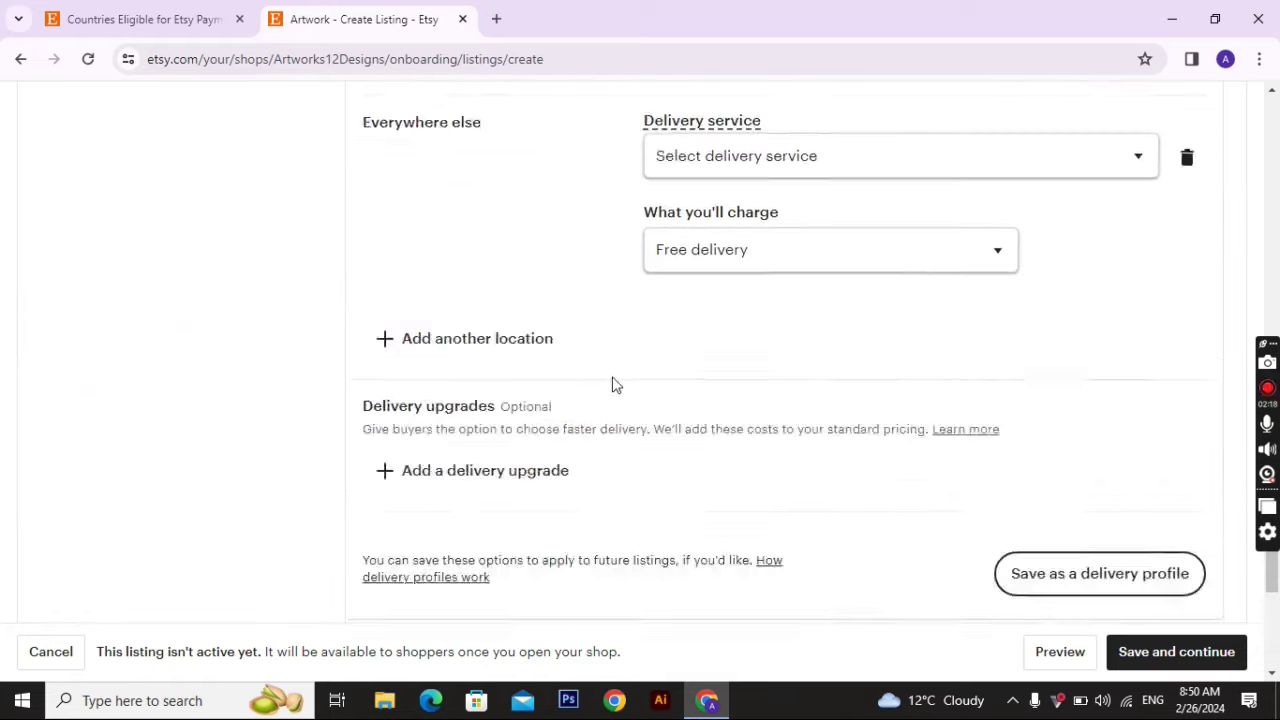
Step: Change the listing's type to Digital
scroll(939, 402, up, 20)
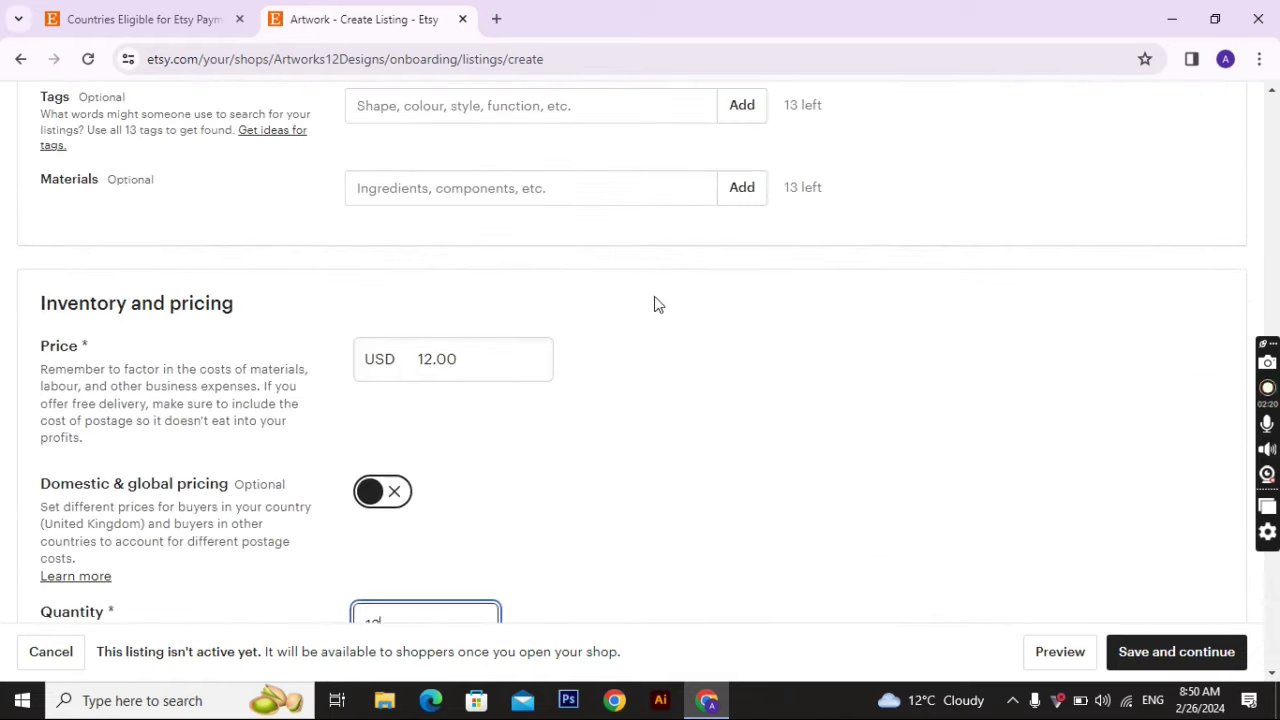
scroll(647, 279, up, 5)
scroll(646, 286, down, 6)
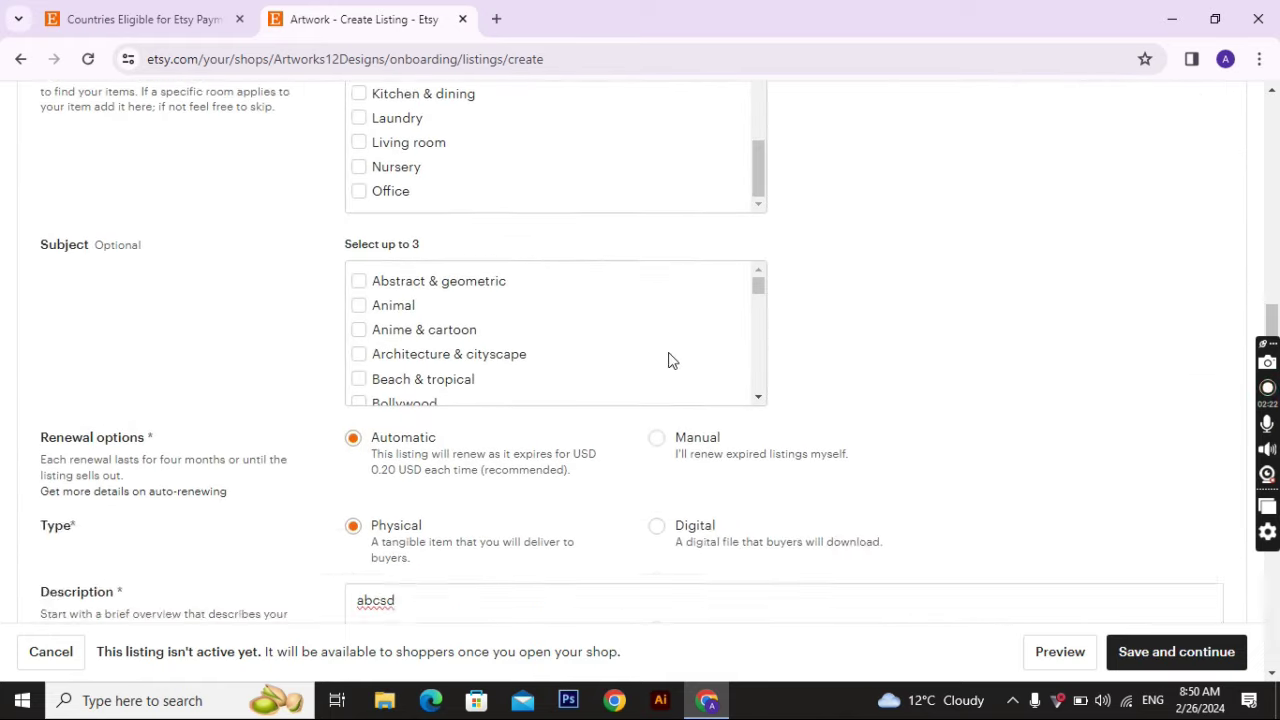
click(657, 318)
Step: Try to upload a file from the Downloads folder as the listing's digital file
scroll(598, 351, down, 15)
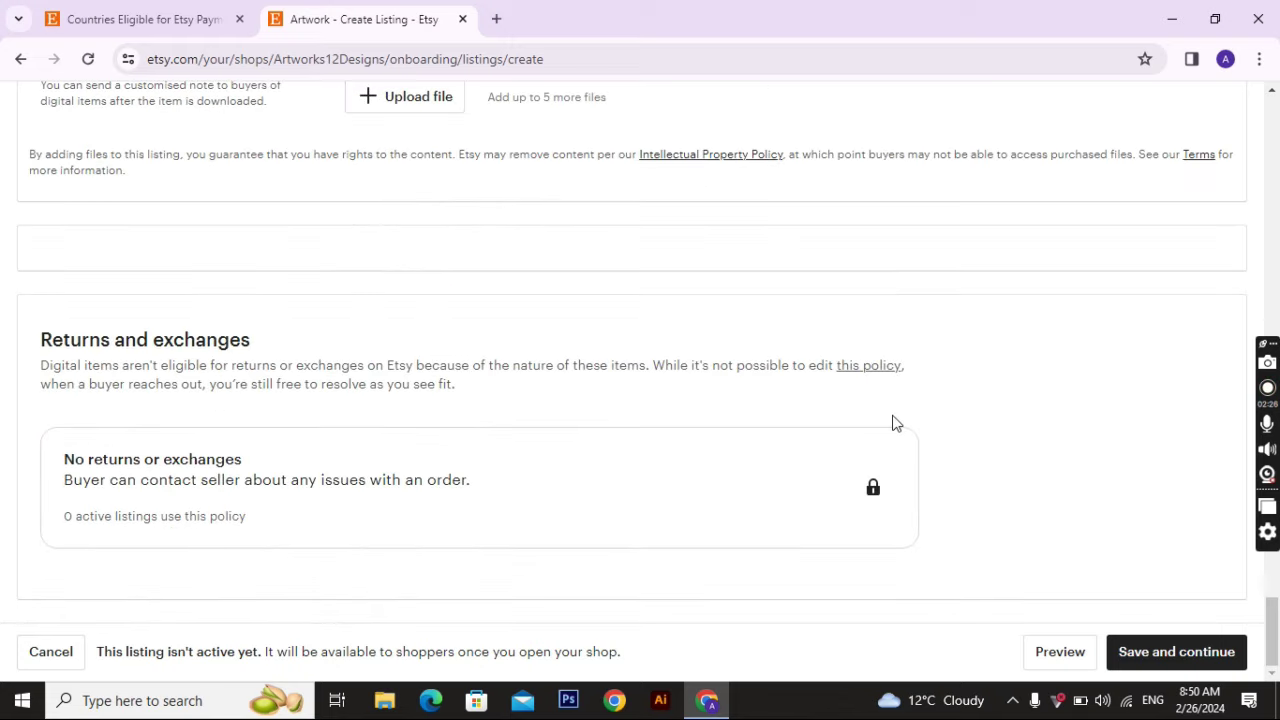
click(421, 106)
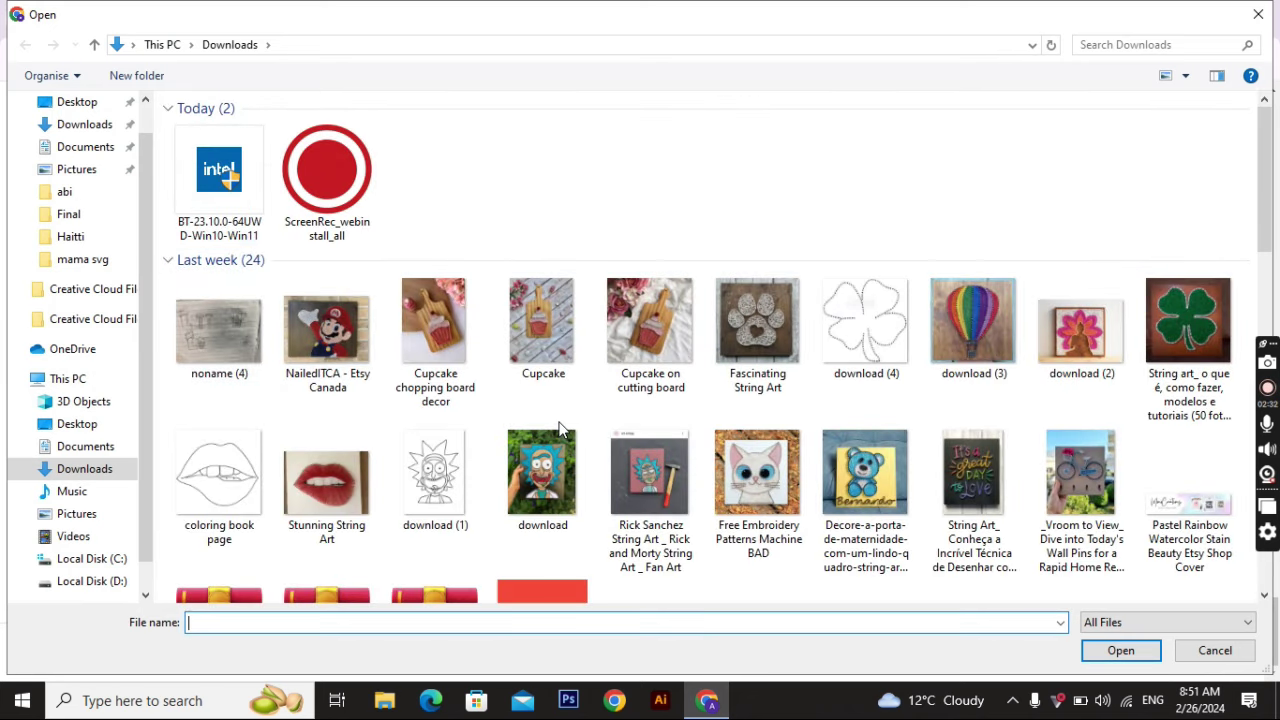
scroll(560, 428, down, 3)
double_click(434, 318)
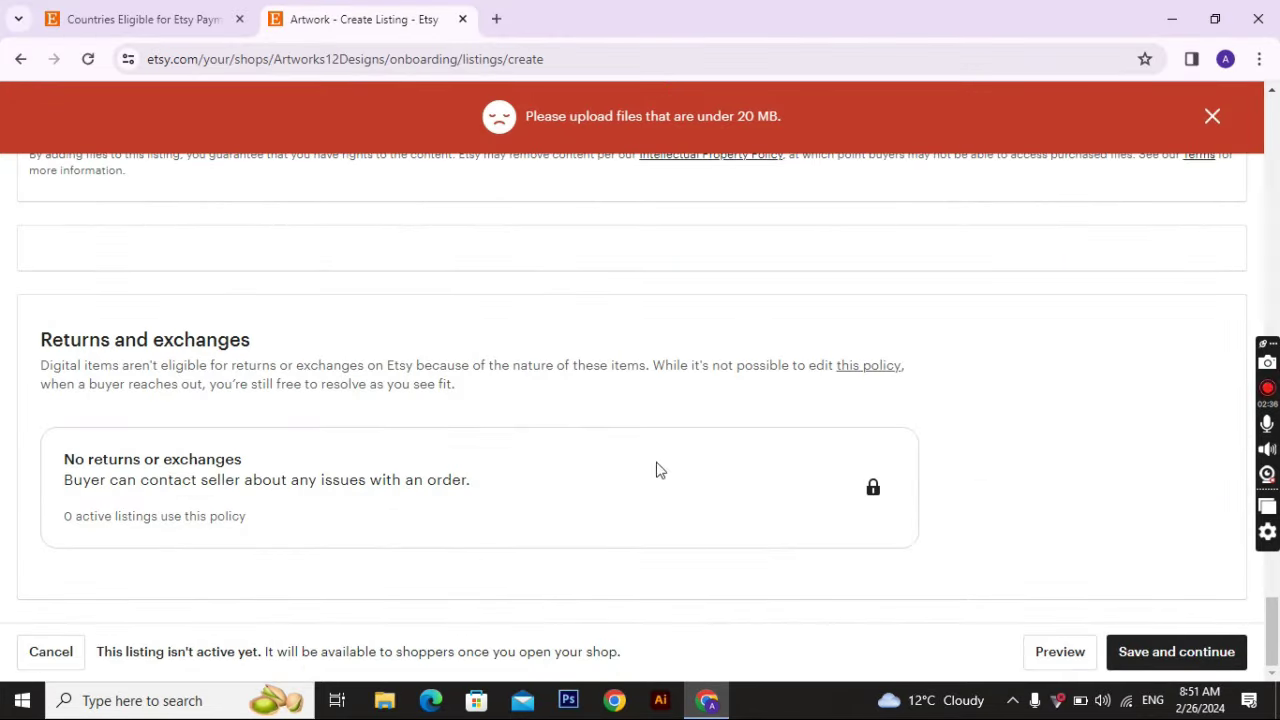
Step: Upload the Cupcake picture from the Downloads folder as the digital file and save the listing
scroll(614, 414, up, 2)
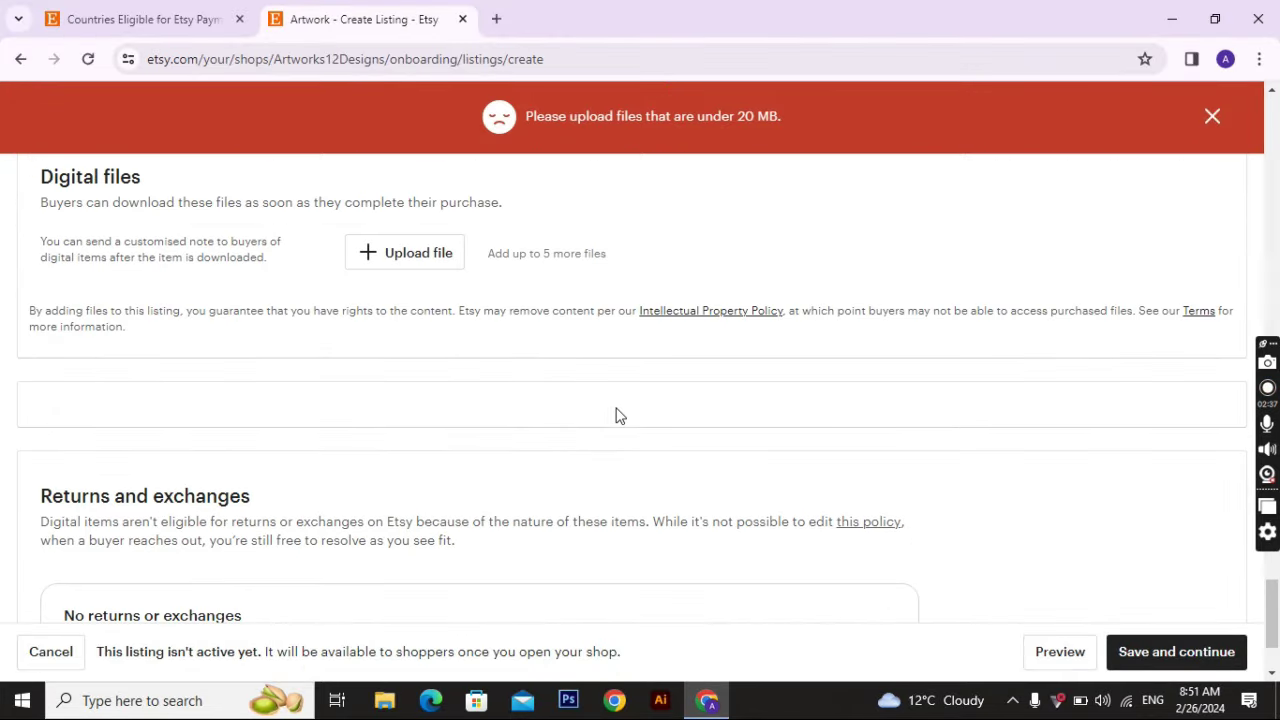
click(420, 262)
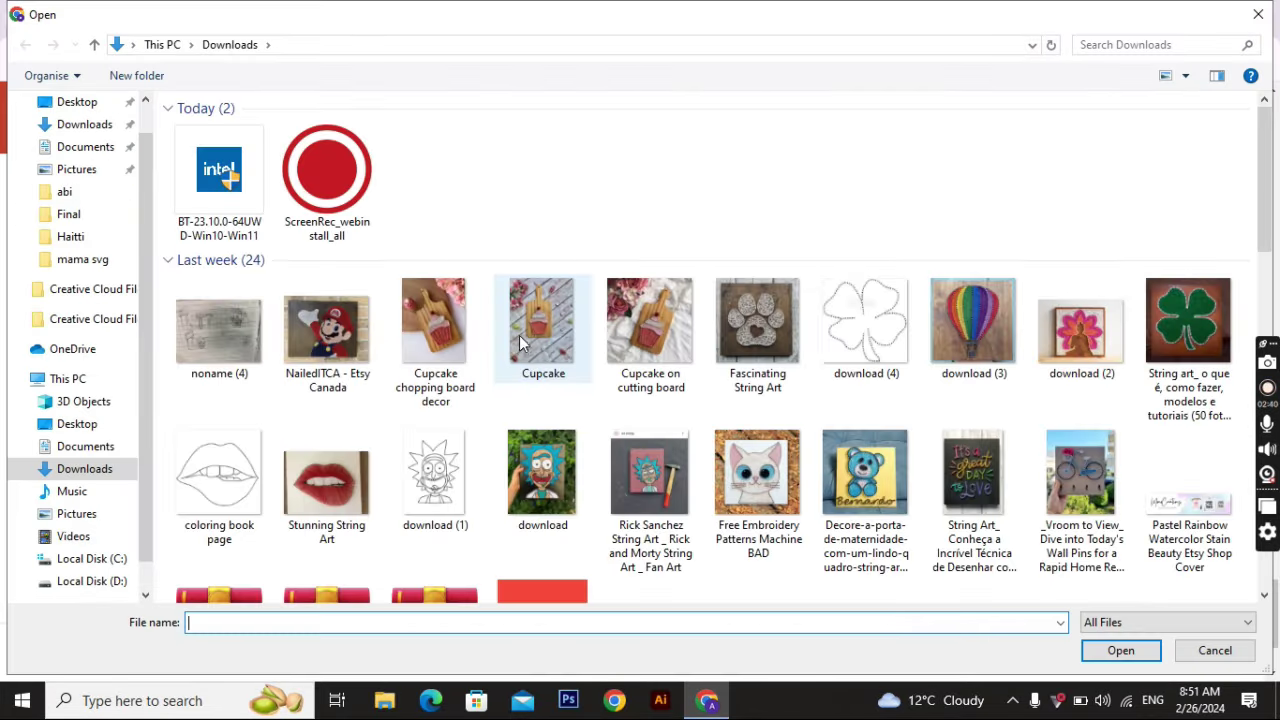
double_click(519, 335)
scroll(849, 366, down, 3)
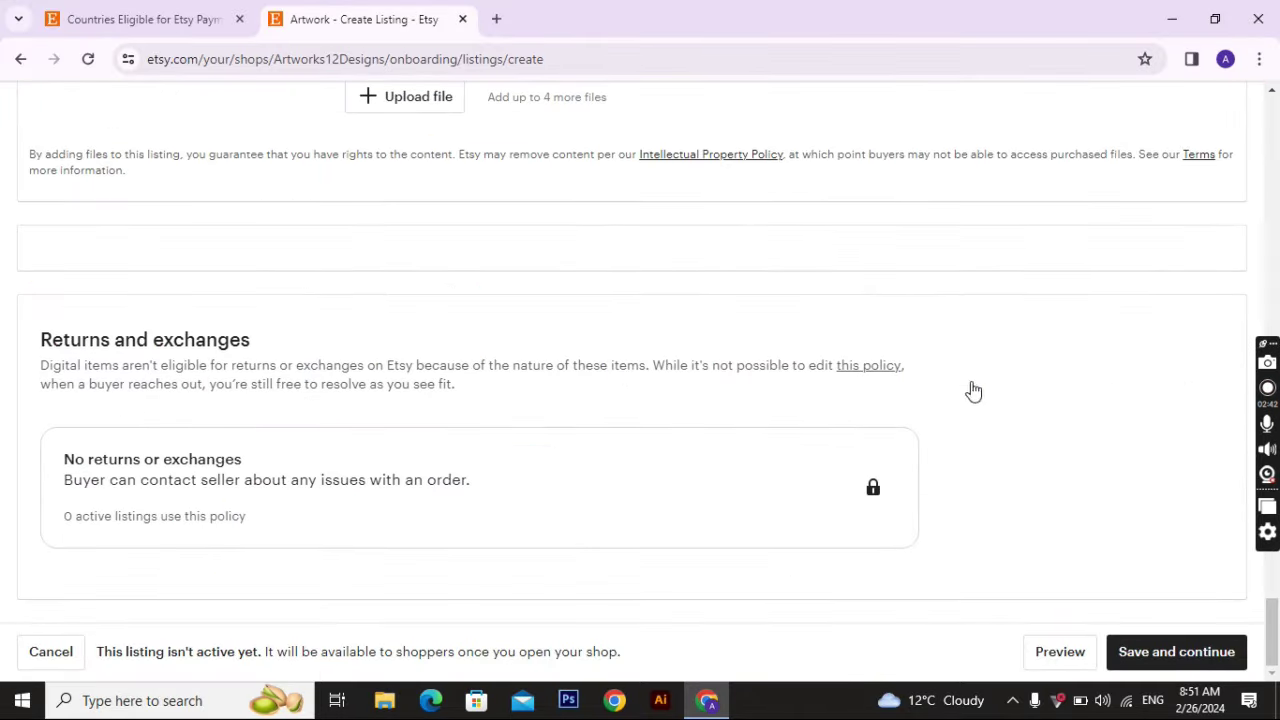
scroll(1047, 384, up, 2)
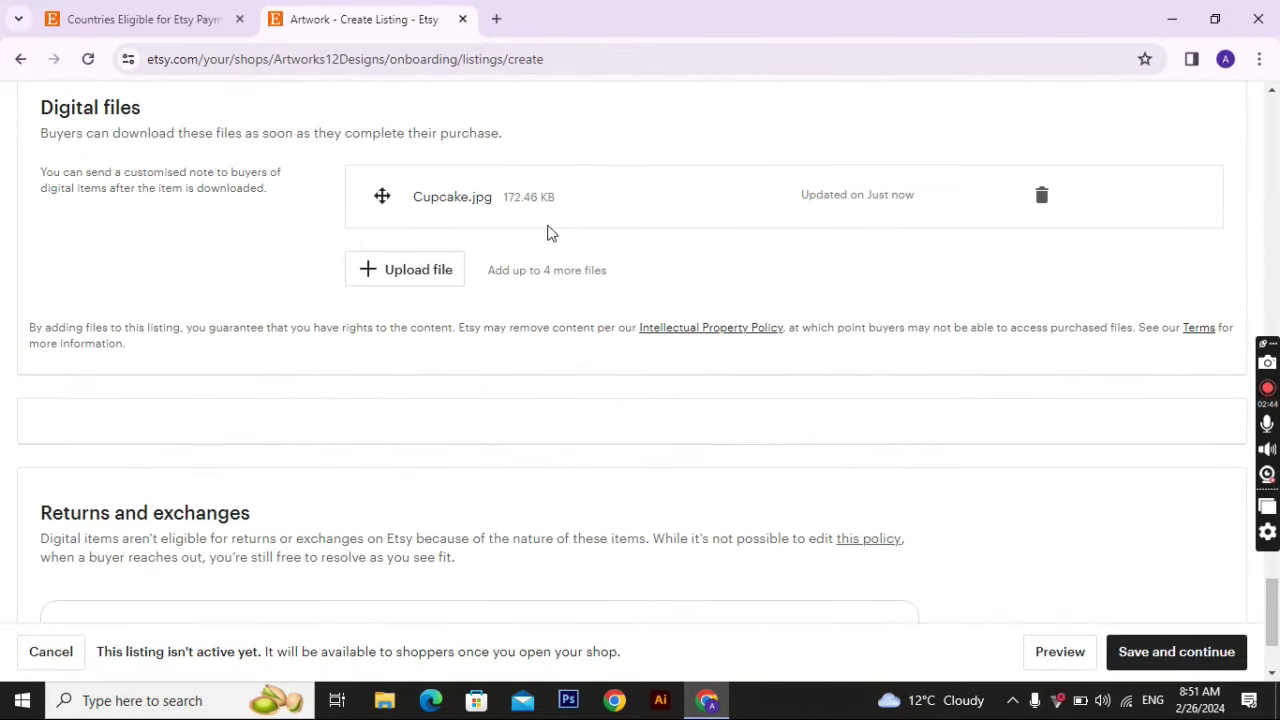
scroll(926, 309, down, 2)
click(1157, 653)
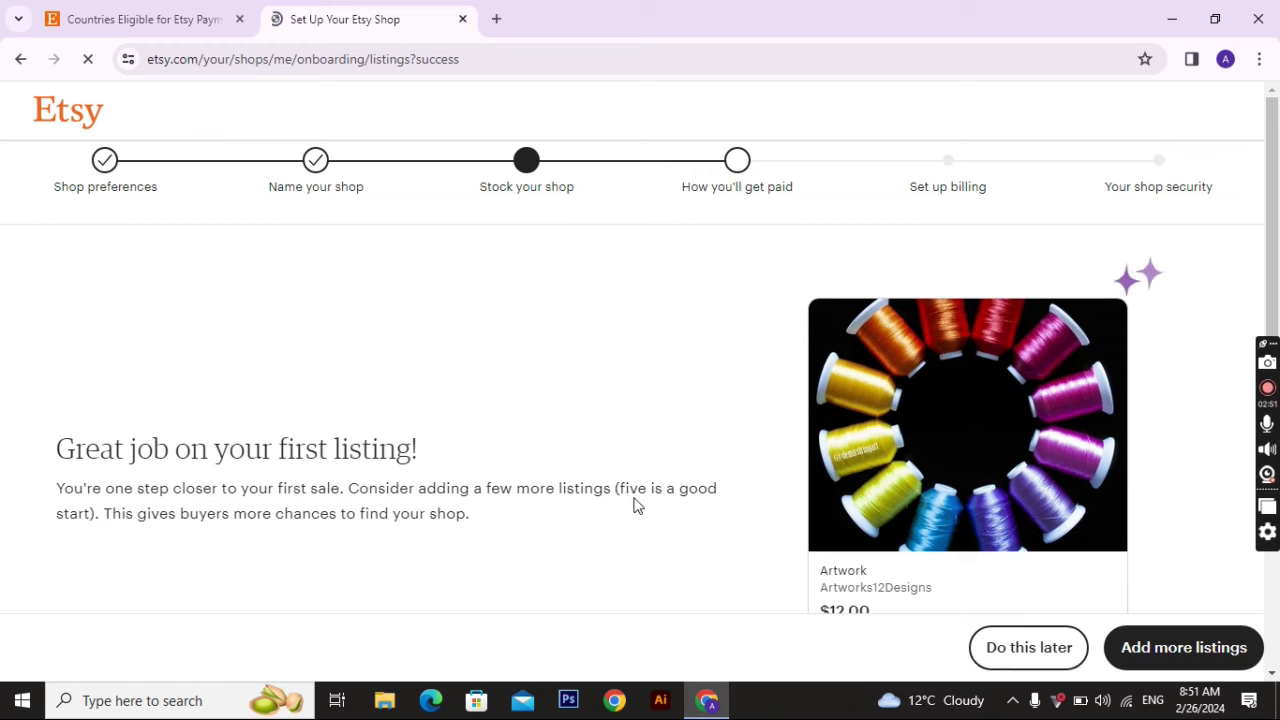
Step: Postpone adding more listings and continue to the How you'll get paid stage
scroll(669, 449, down, 2)
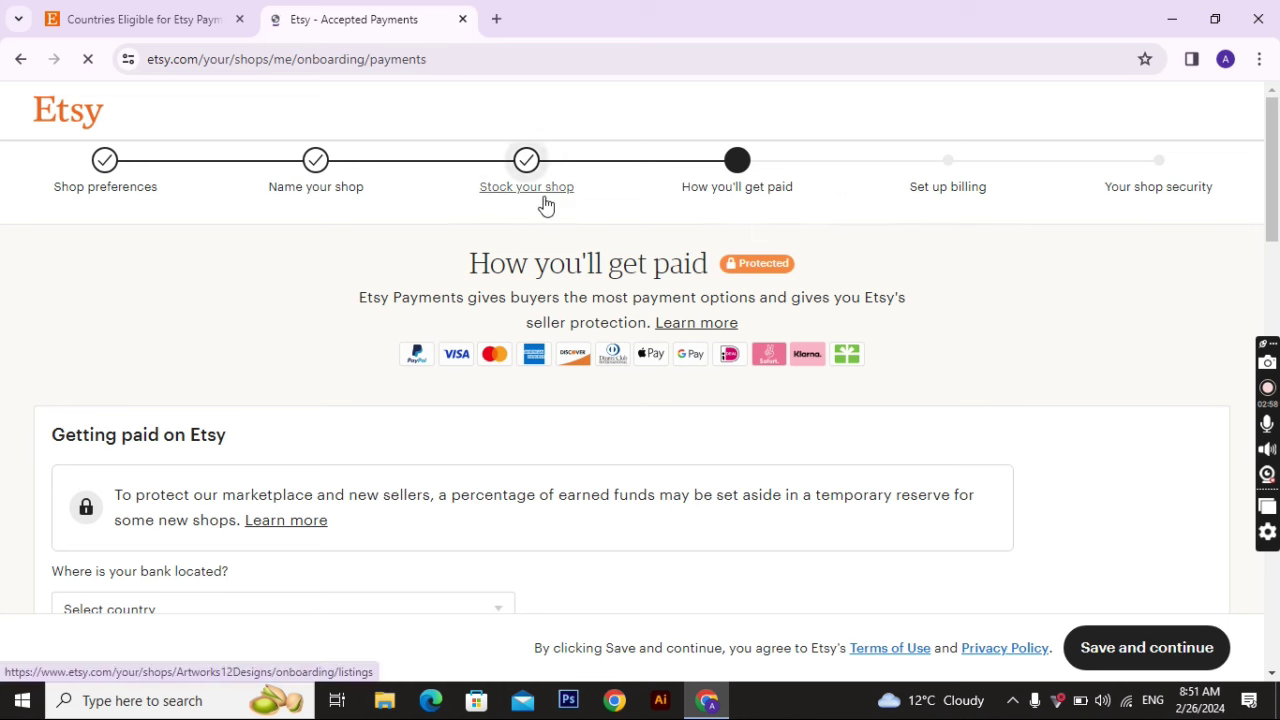
triple_click(760, 194)
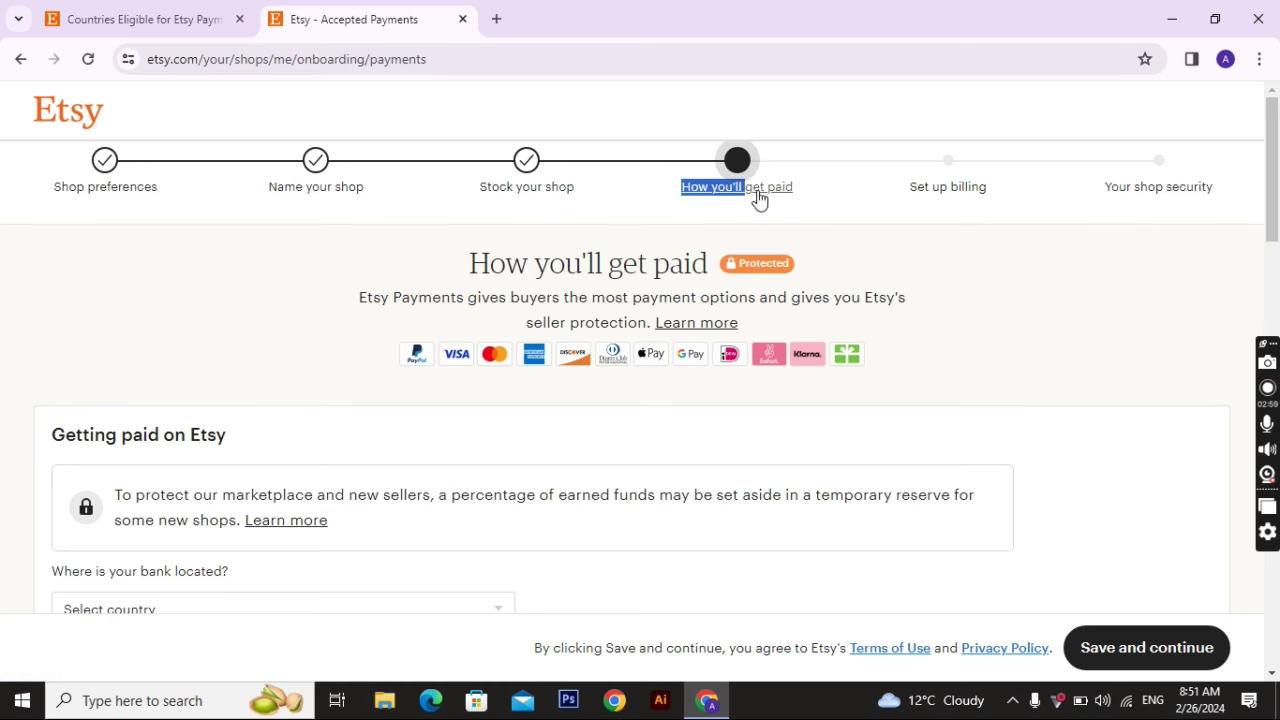
click(837, 212)
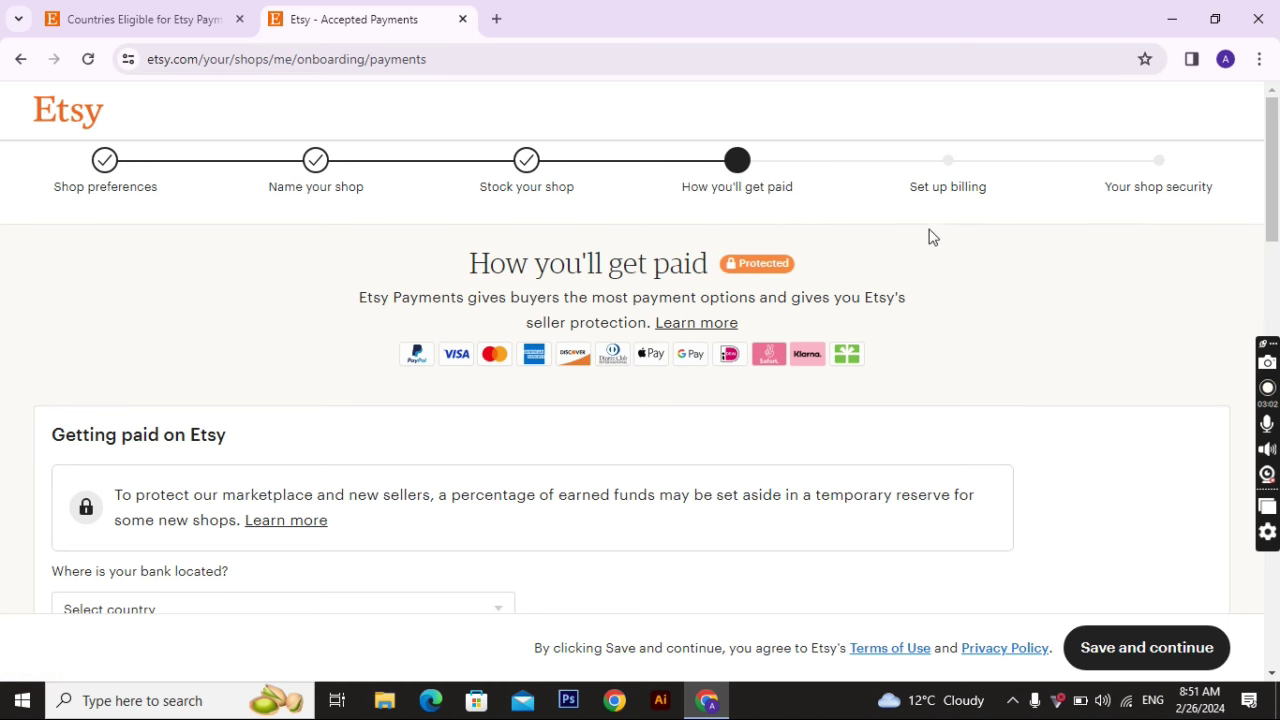
Step: Set the bank's location to United Kingdom in the Getting paid on Etsy section
scroll(445, 392, down, 5)
scroll(263, 406, down, 2)
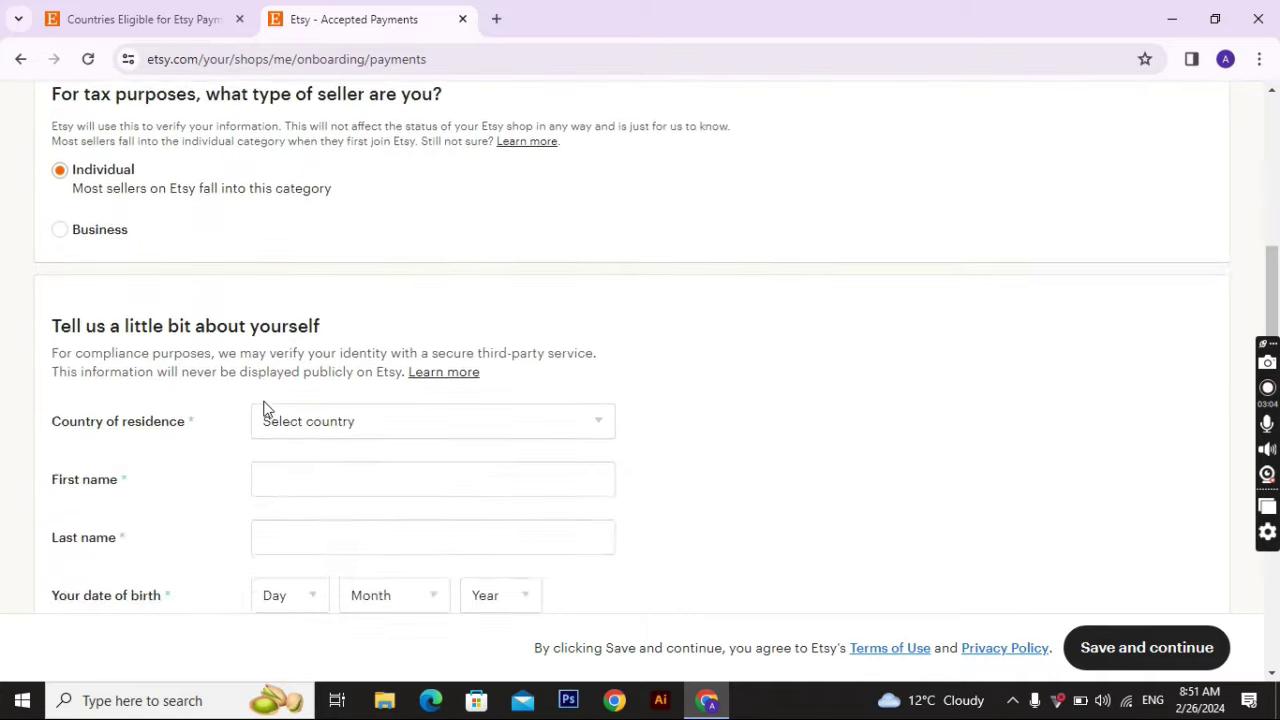
scroll(268, 405, up, 4)
click(358, 296)
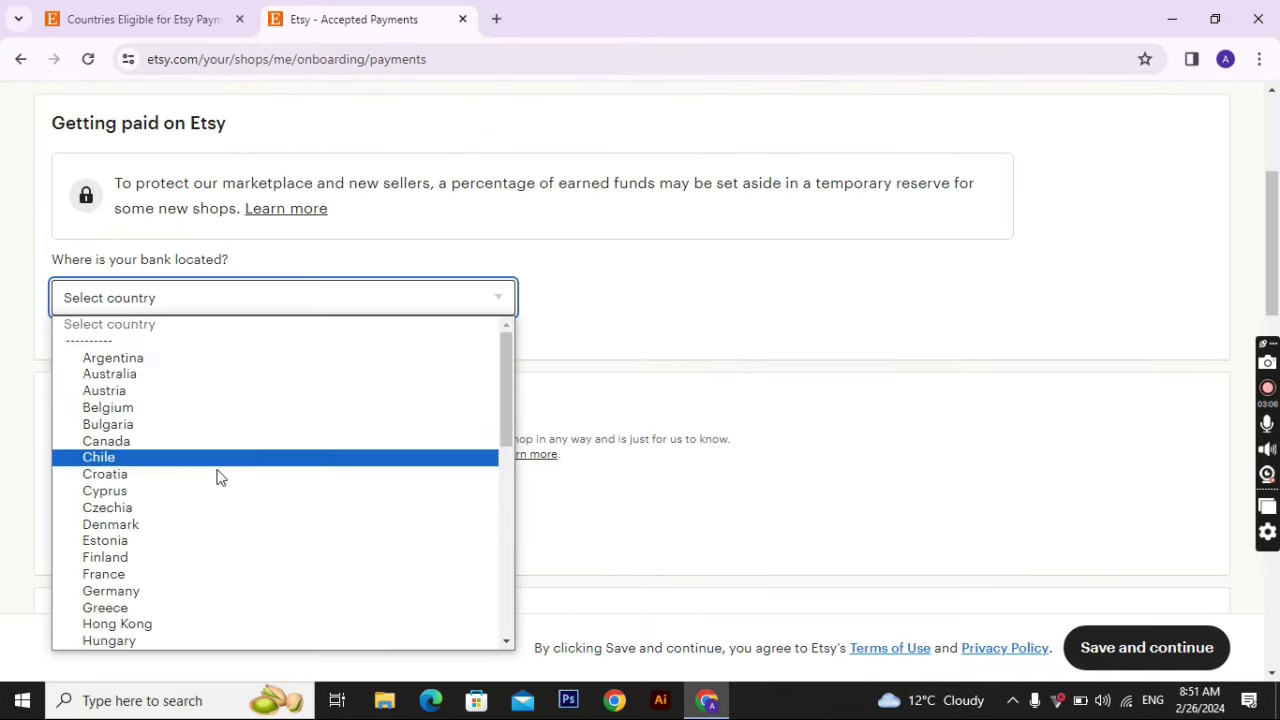
scroll(230, 490, down, 5)
click(205, 610)
Step: Set the seller's country of residence to United Kingdom
scroll(450, 460, down, 4)
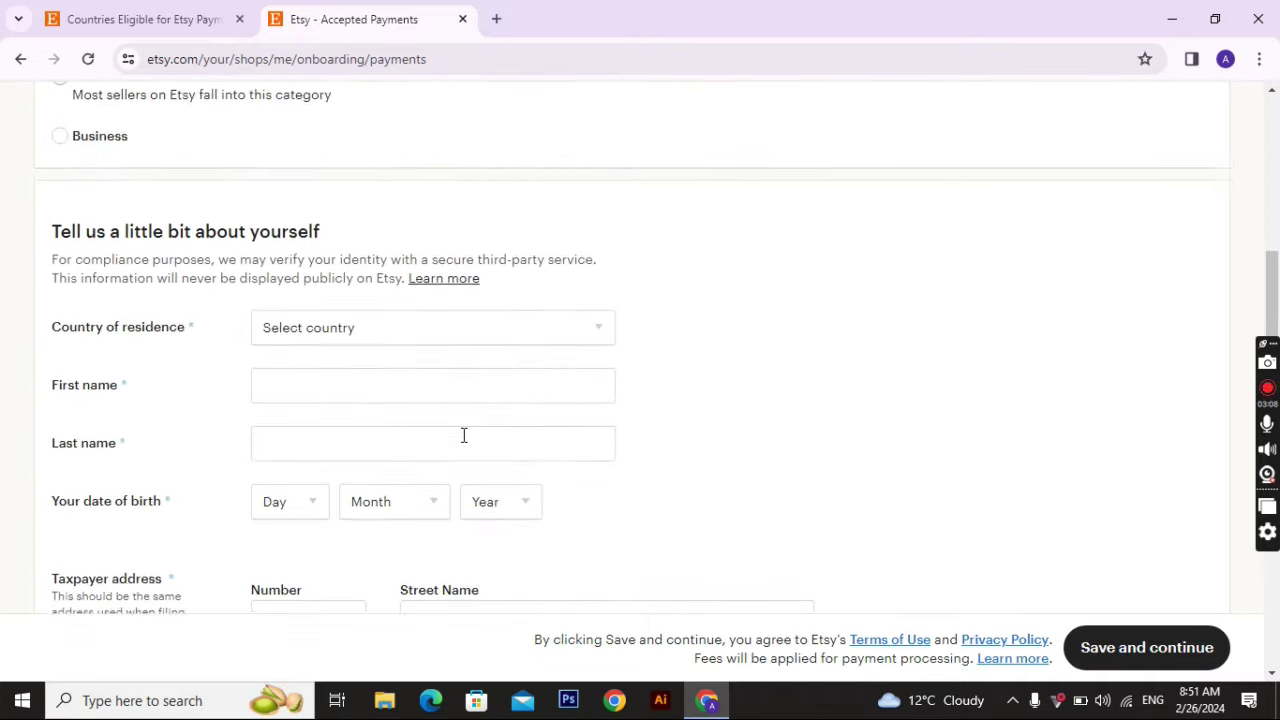
click(492, 309)
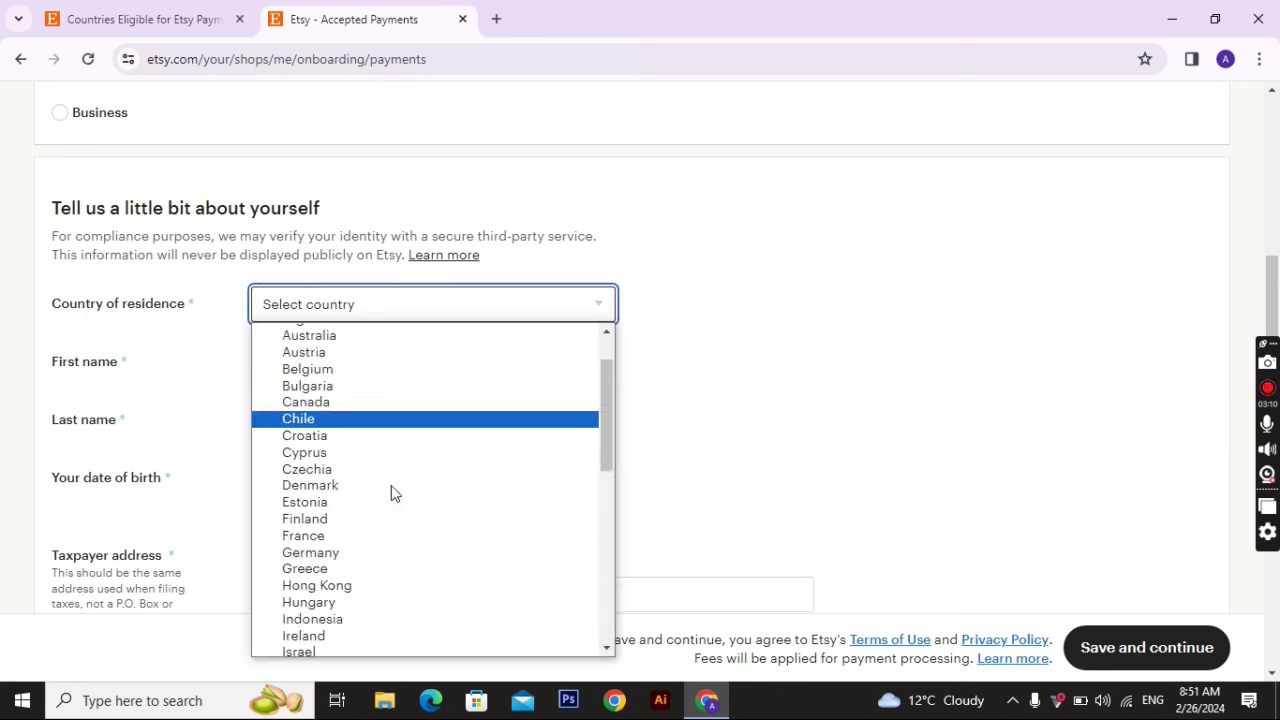
scroll(395, 560, down, 5)
click(379, 619)
scroll(723, 429, down, 3)
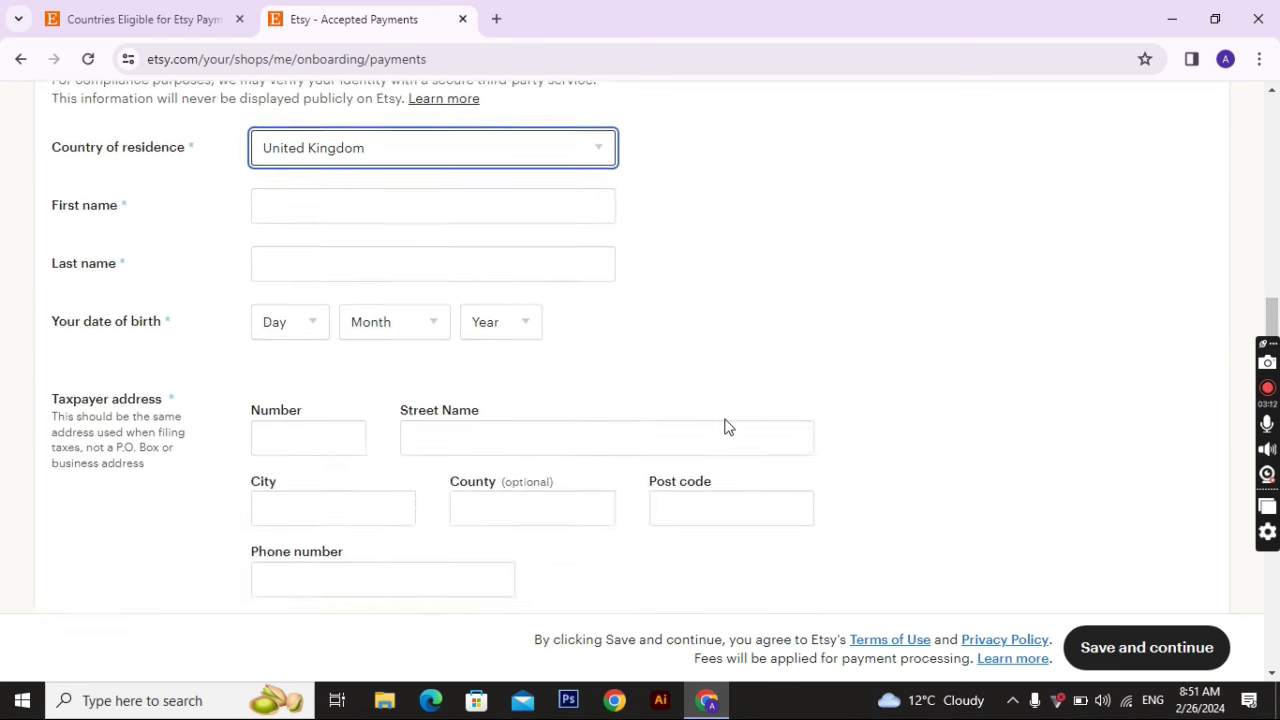
Step: Enter the seller's first name and last name in the personal details
scroll(700, 480, up, 1)
scroll(724, 475, up, 3)
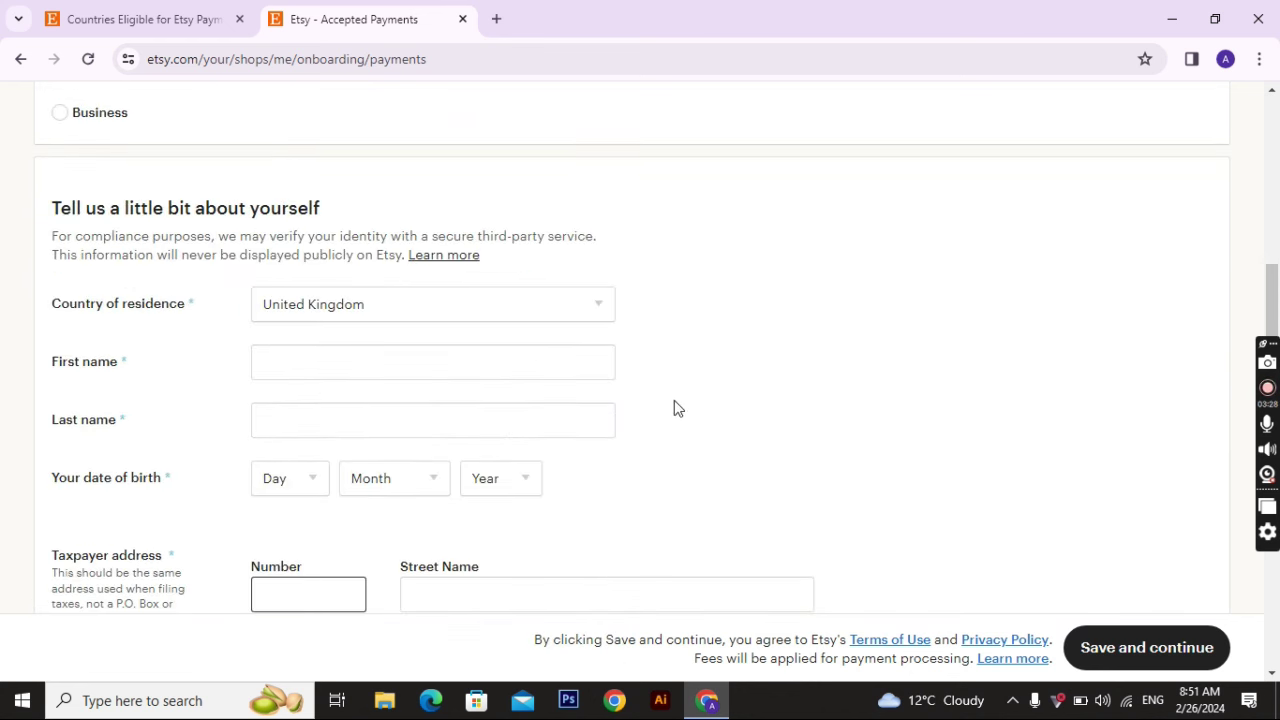
click(341, 371)
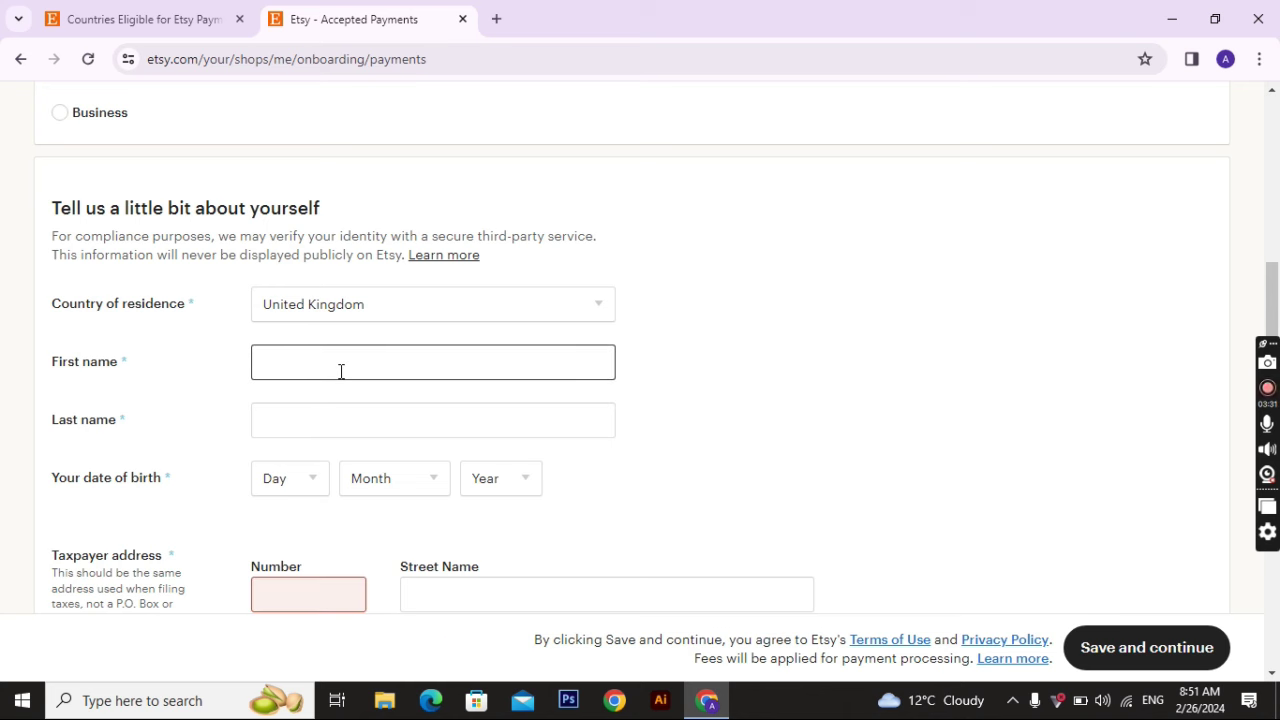
click(351, 413)
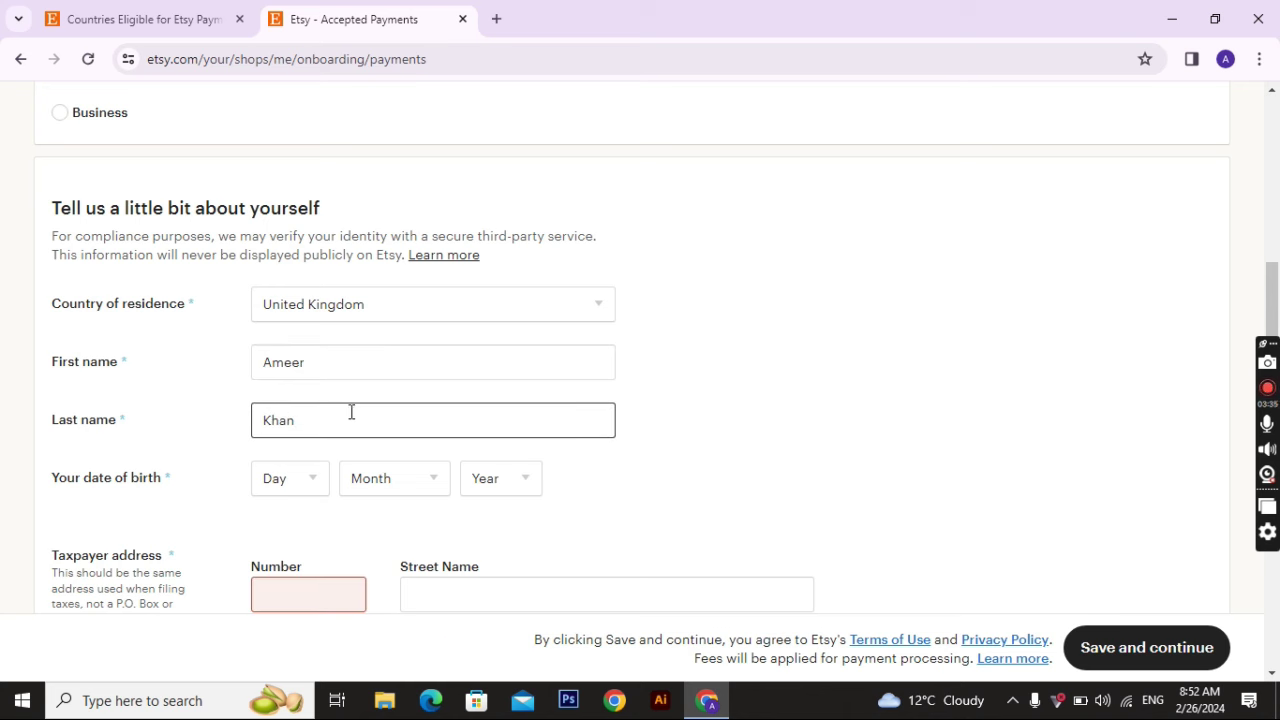
Step: Choose the day, month and year of the seller's date of birth, using a year that meets the age requirement
scroll(351, 366, down, 2)
click(314, 320)
click(312, 386)
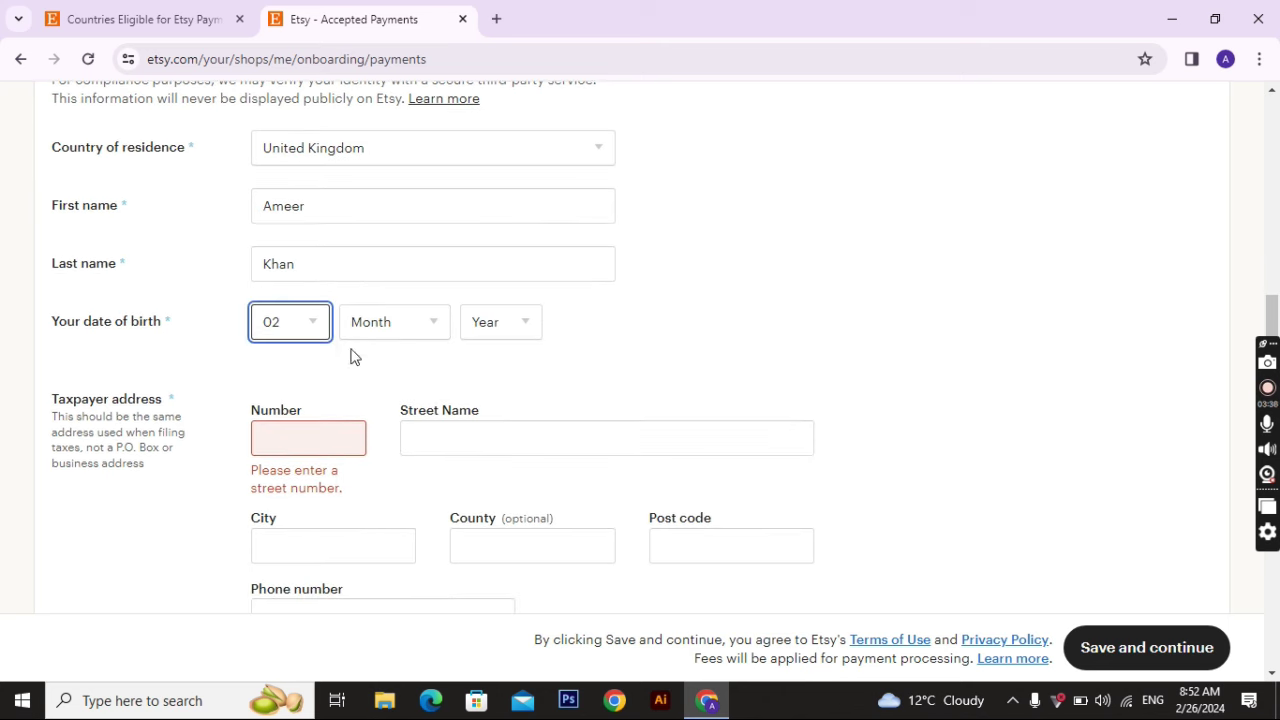
click(400, 322)
click(420, 435)
click(500, 322)
click(490, 488)
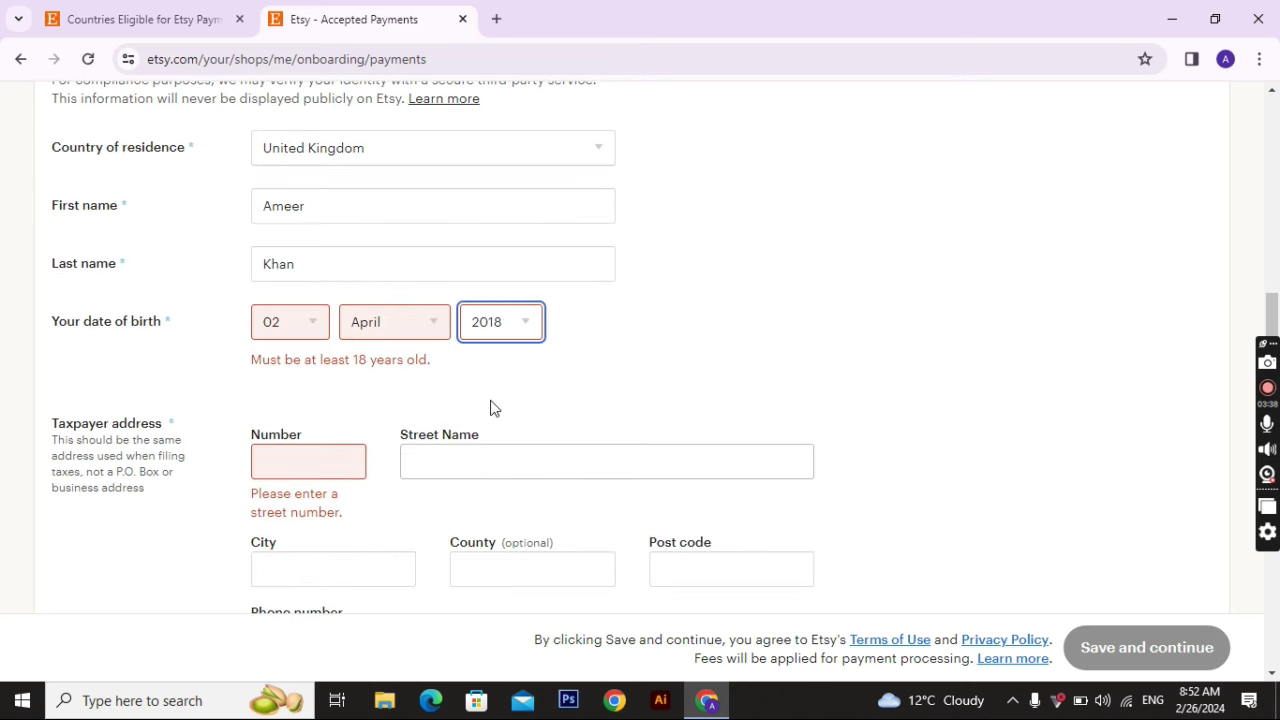
click(500, 322)
scroll(490, 500, down, 15)
click(463, 558)
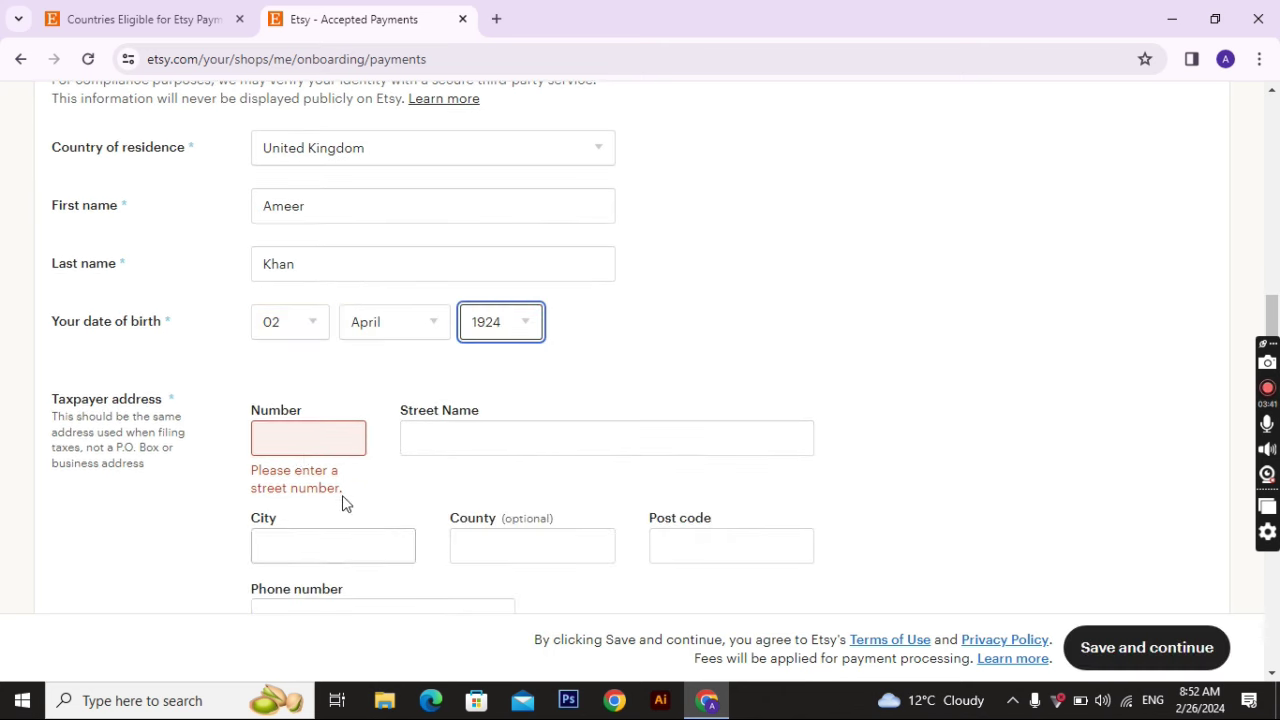
Step: Fill in the taxpayer address with the seller's street number, street name, city and post code, leaving the county blank
click(313, 432)
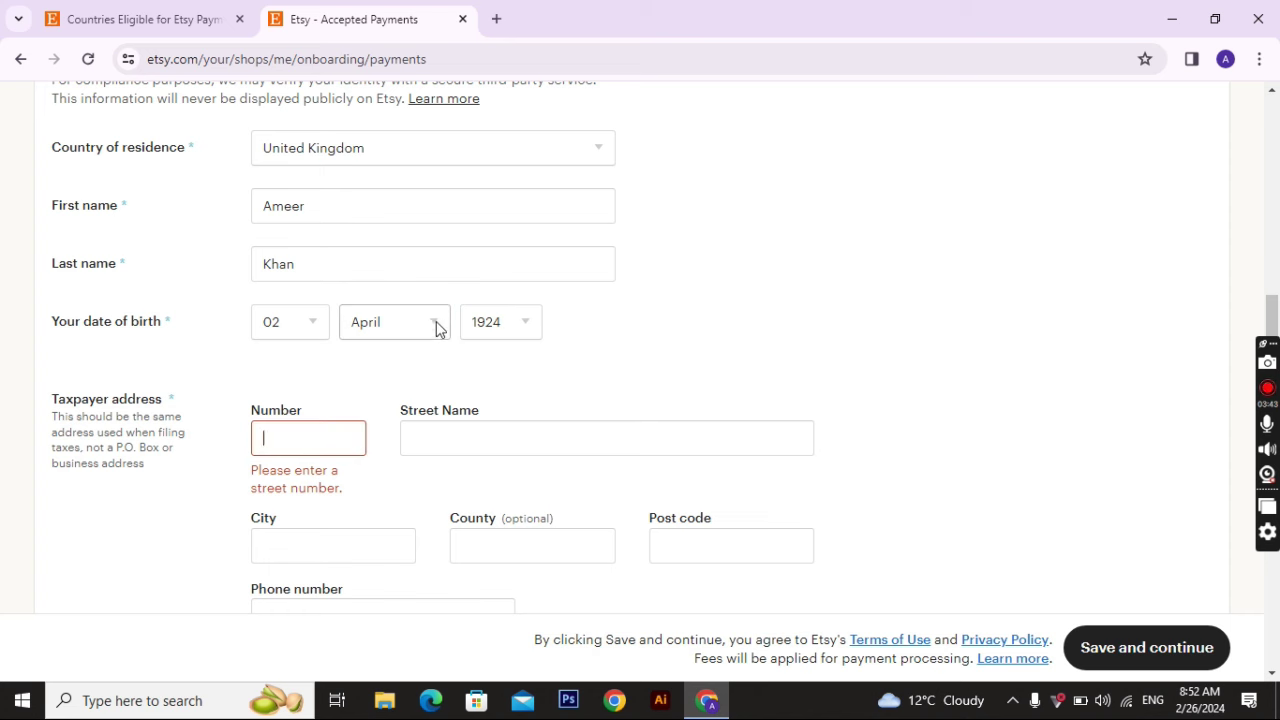
scroll(633, 316, down, 2)
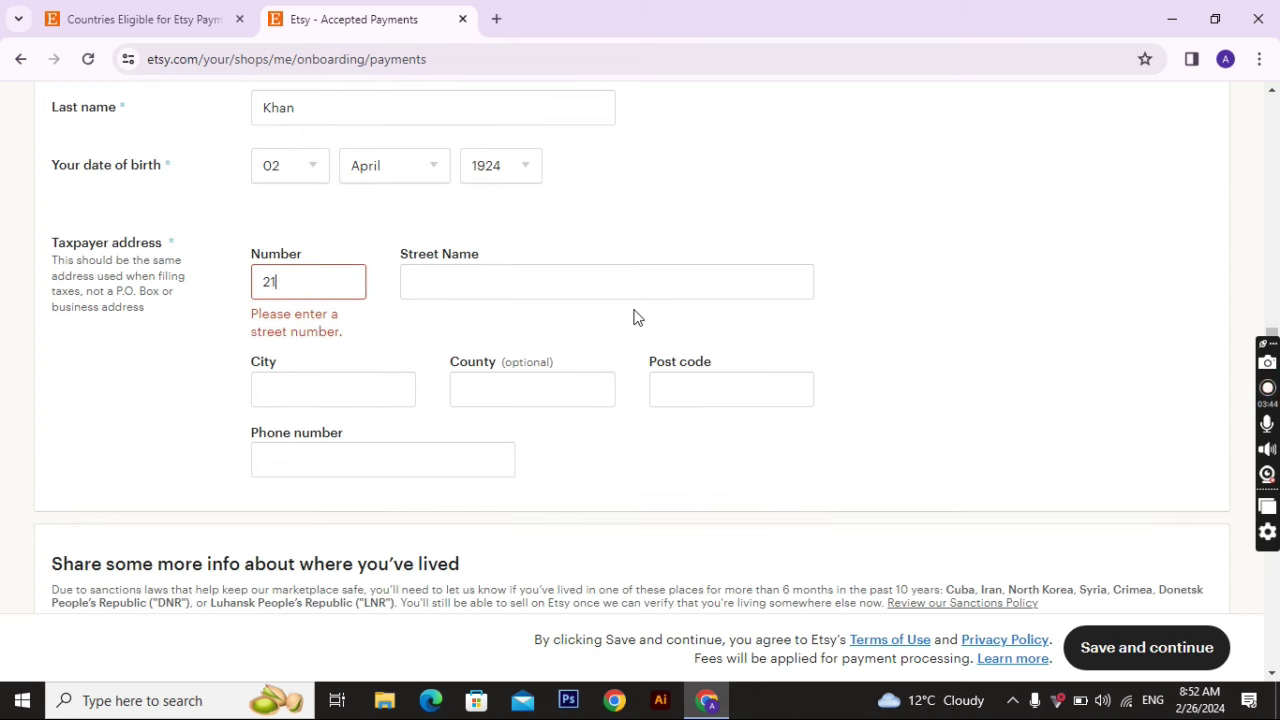
click(572, 290)
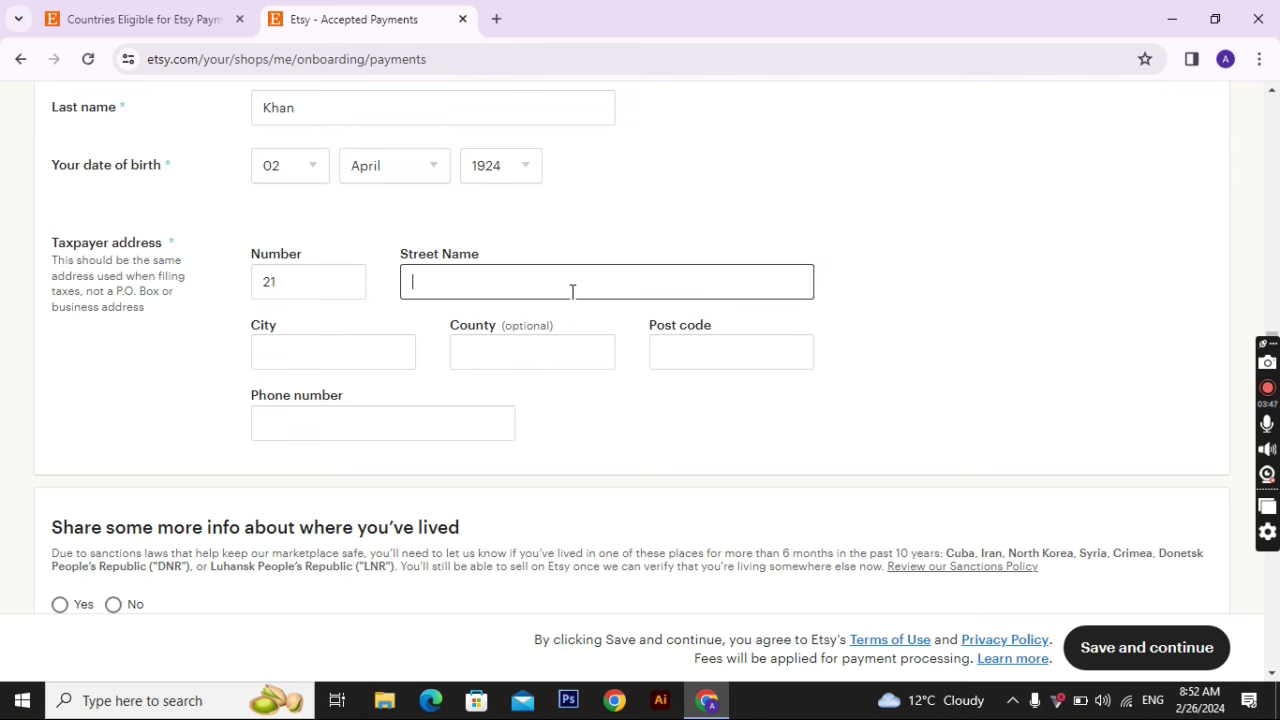
click(391, 357)
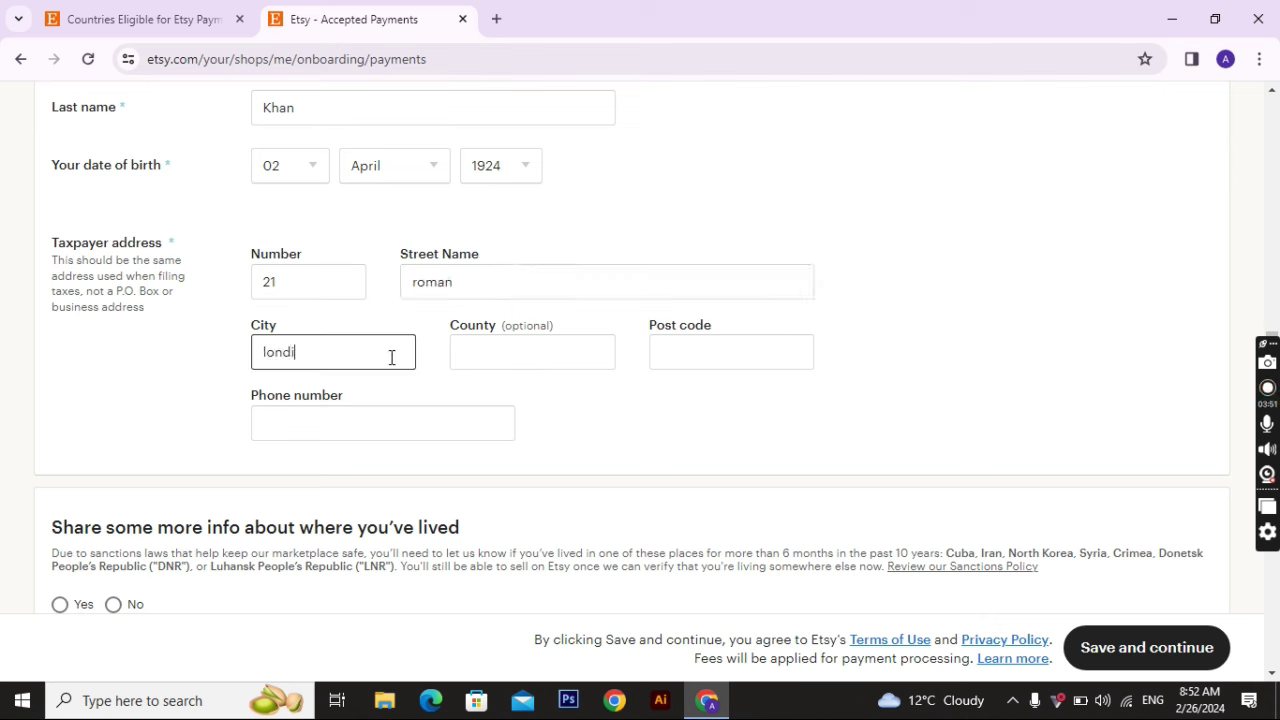
click(576, 345)
click(690, 346)
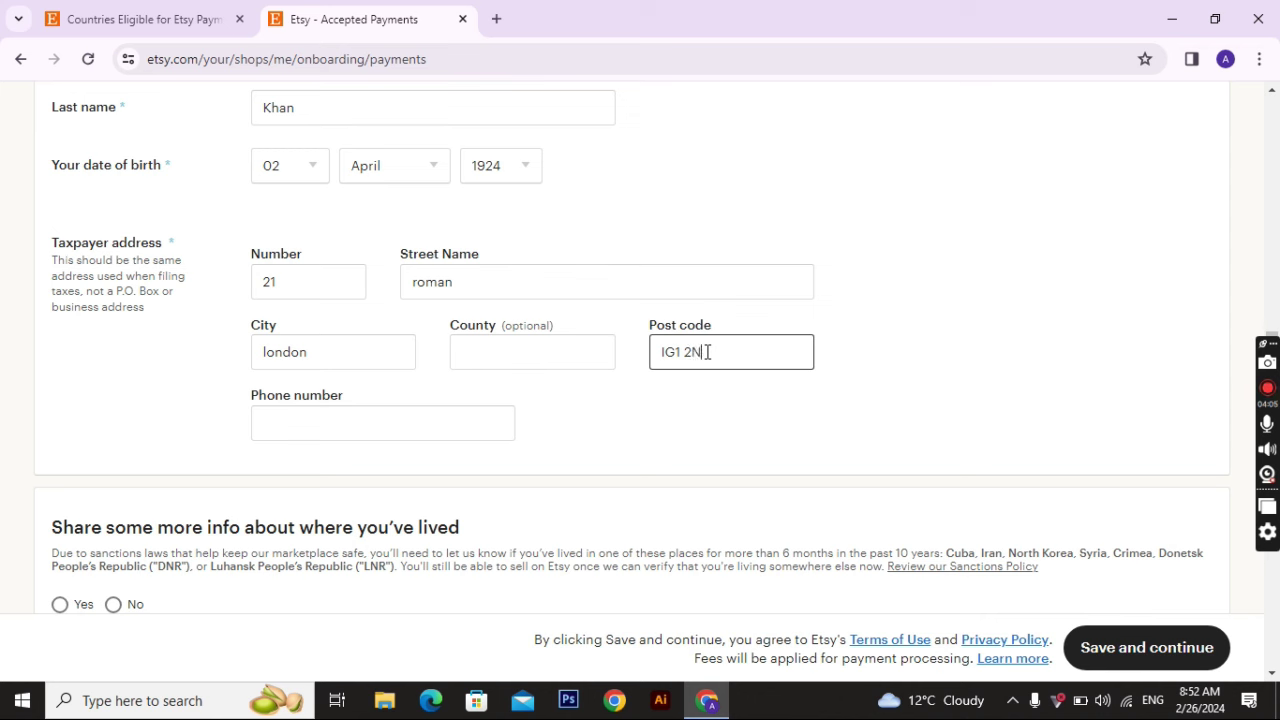
Step: Search the web for "uk phone number example" alongside the payment form
click(324, 425)
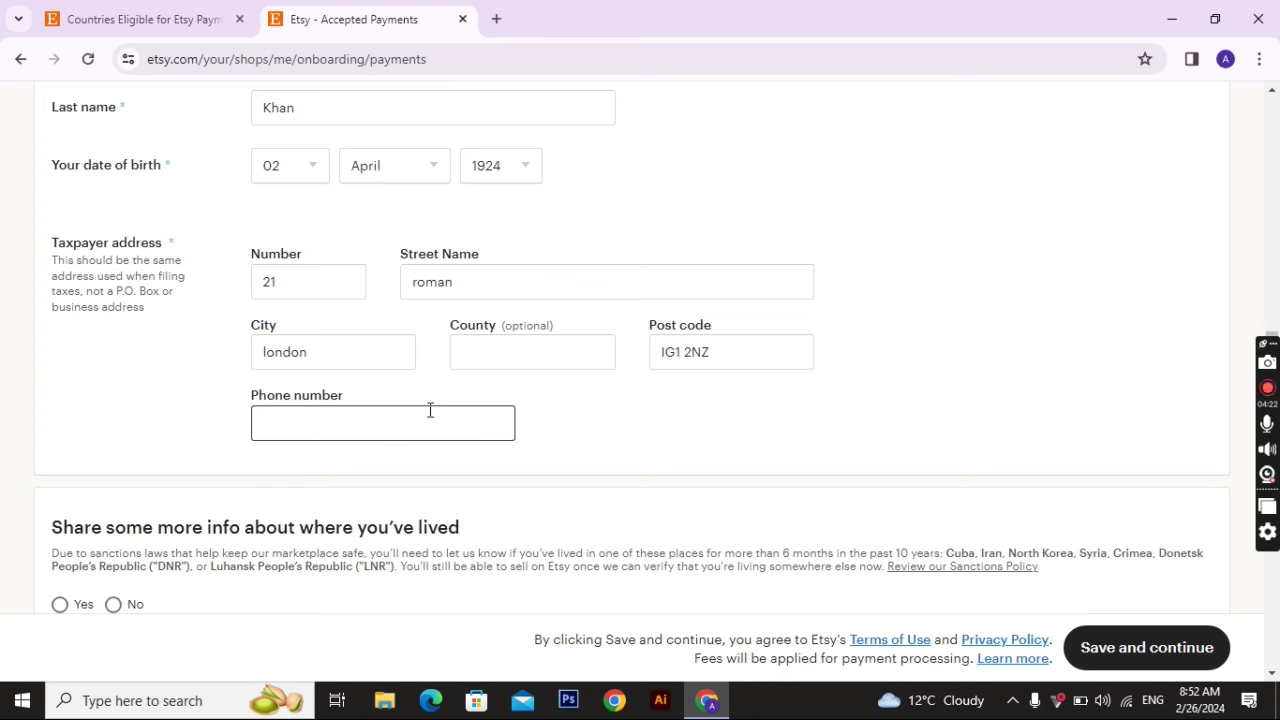
click(496, 19)
text(uk )
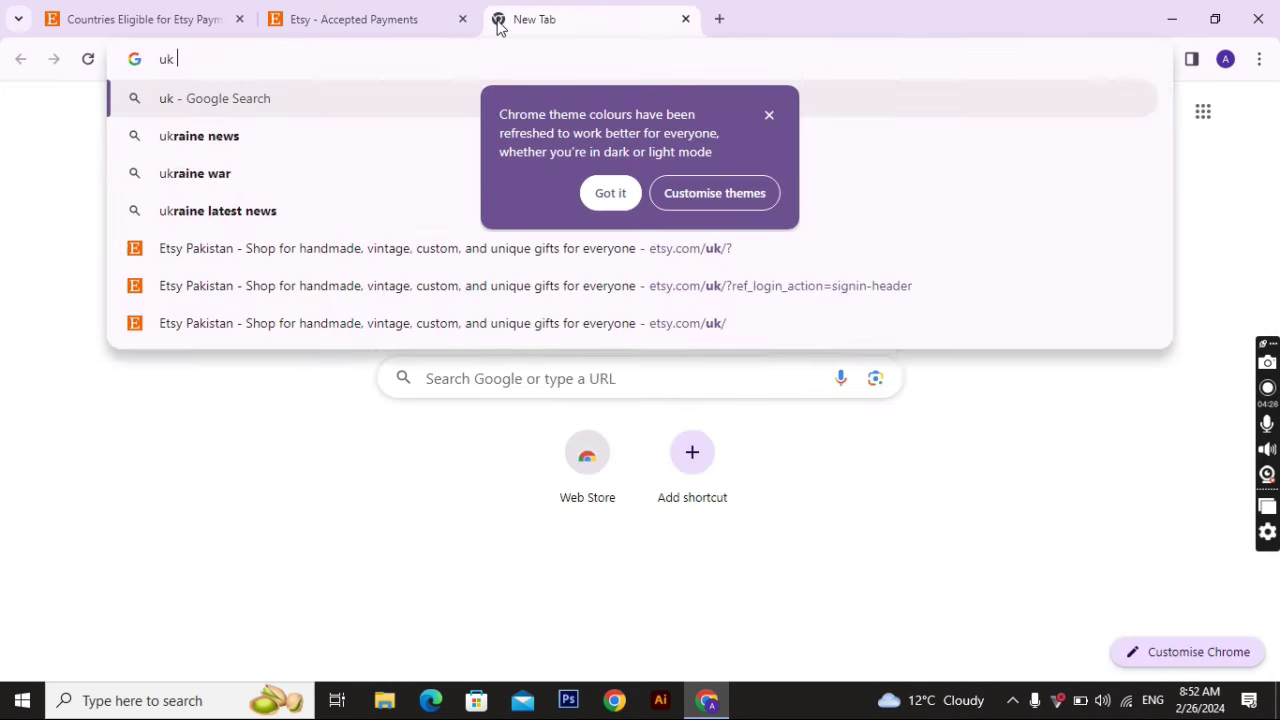
text(phone nu)
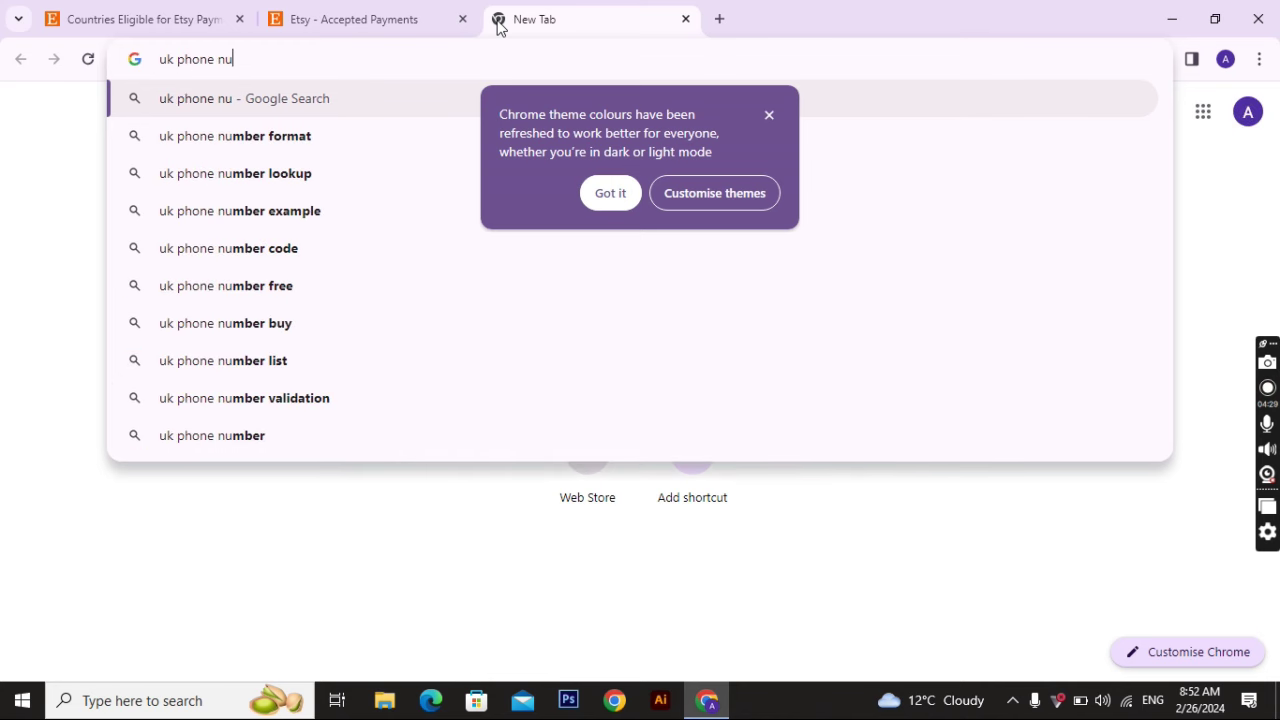
key(Down)
key(Down)
key(Down)
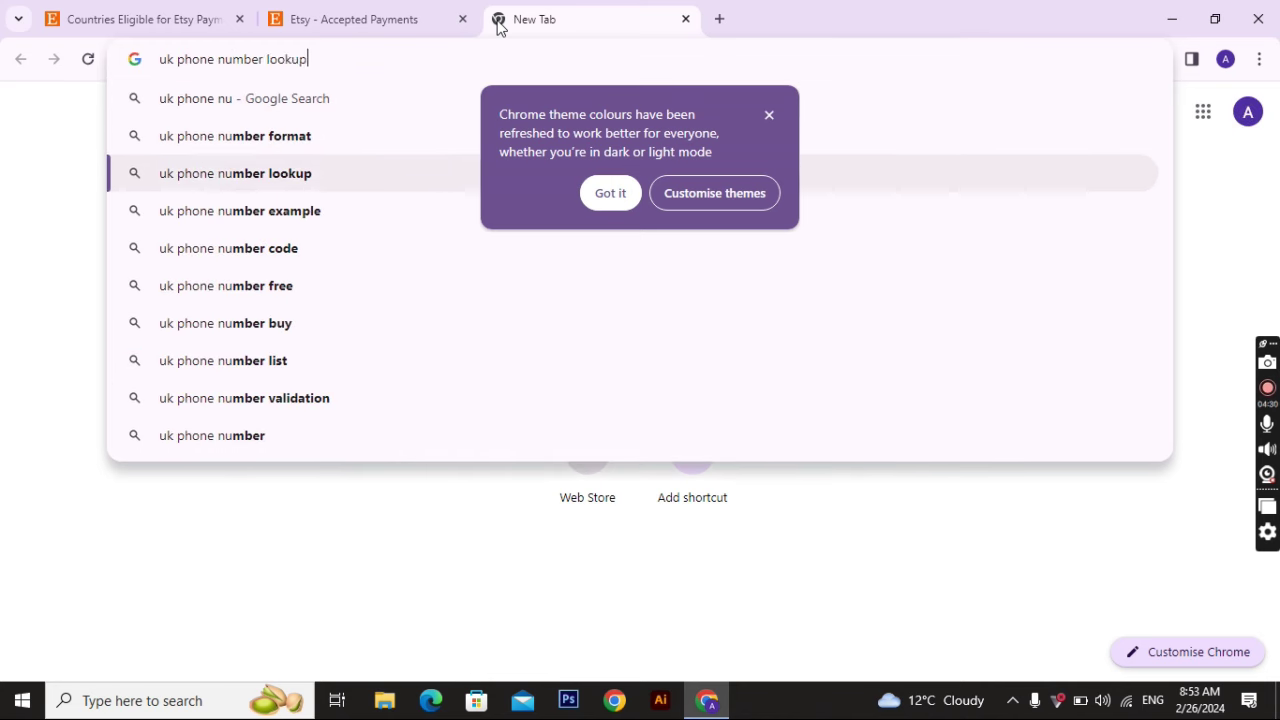
key(Return)
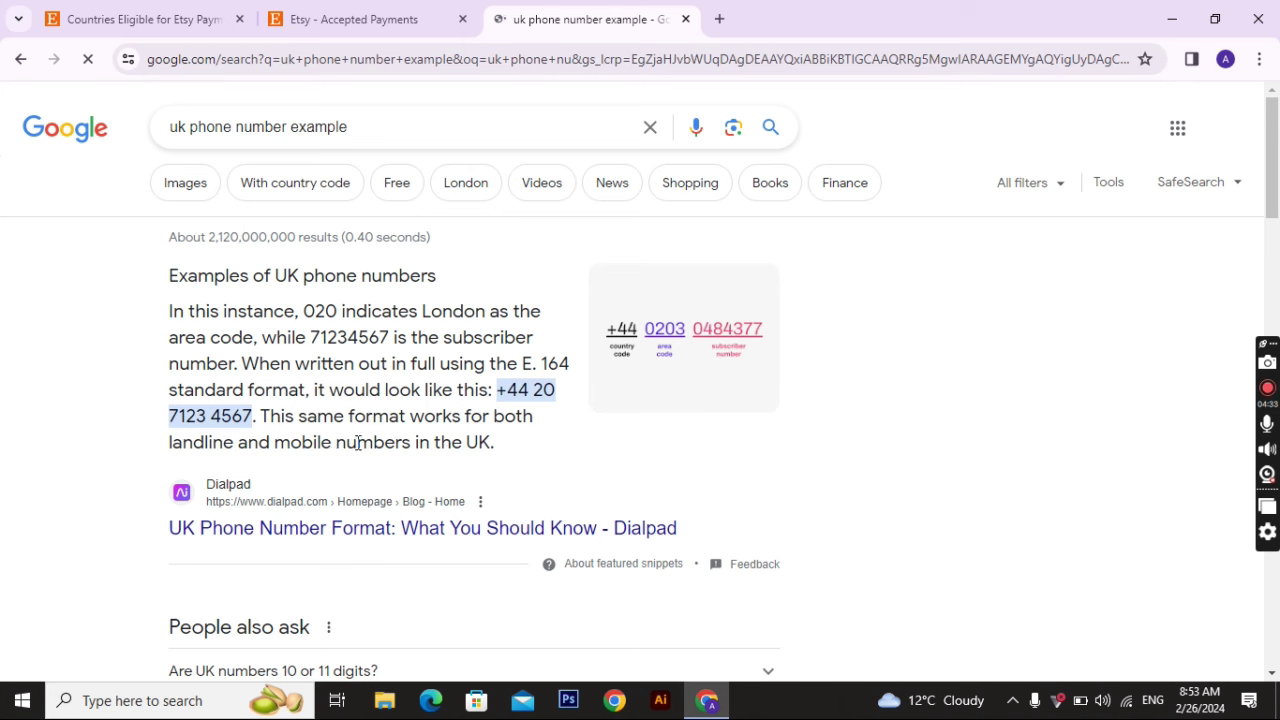
Step: Copy the sample UK phone number from the search result into the taxpayer address's phone number field
drag(495, 390, 254, 418)
key(ctrl+c)
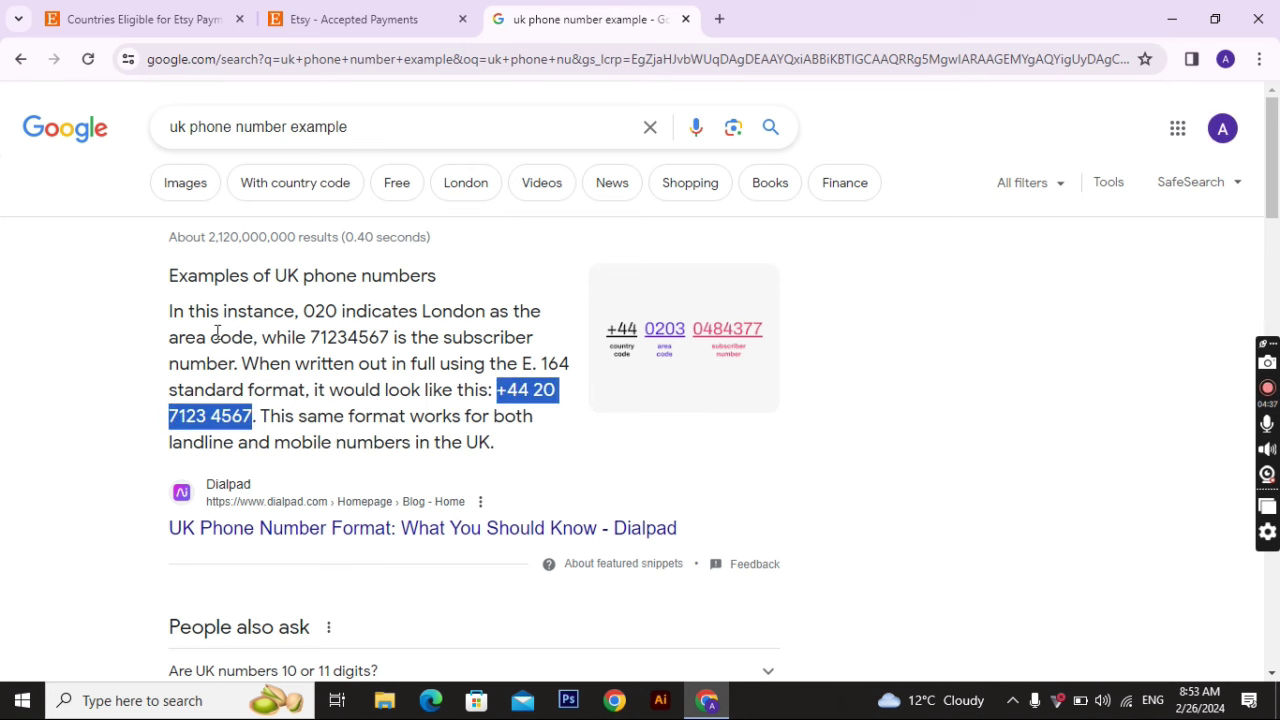
click(200, 14)
click(360, 19)
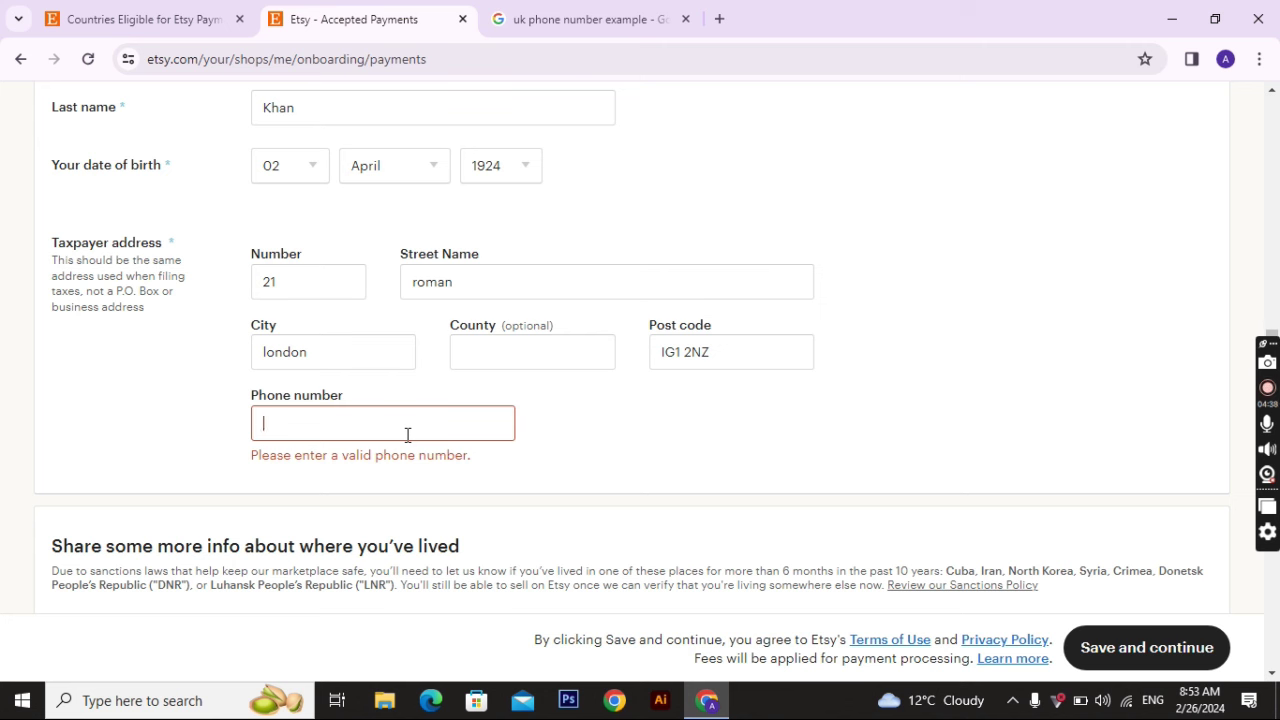
key(ctrl+v)
click(600, 415)
Step: Answer No to having lived in the sanctioned places and enter the bank name in the bank information
scroll(595, 405, down, 2)
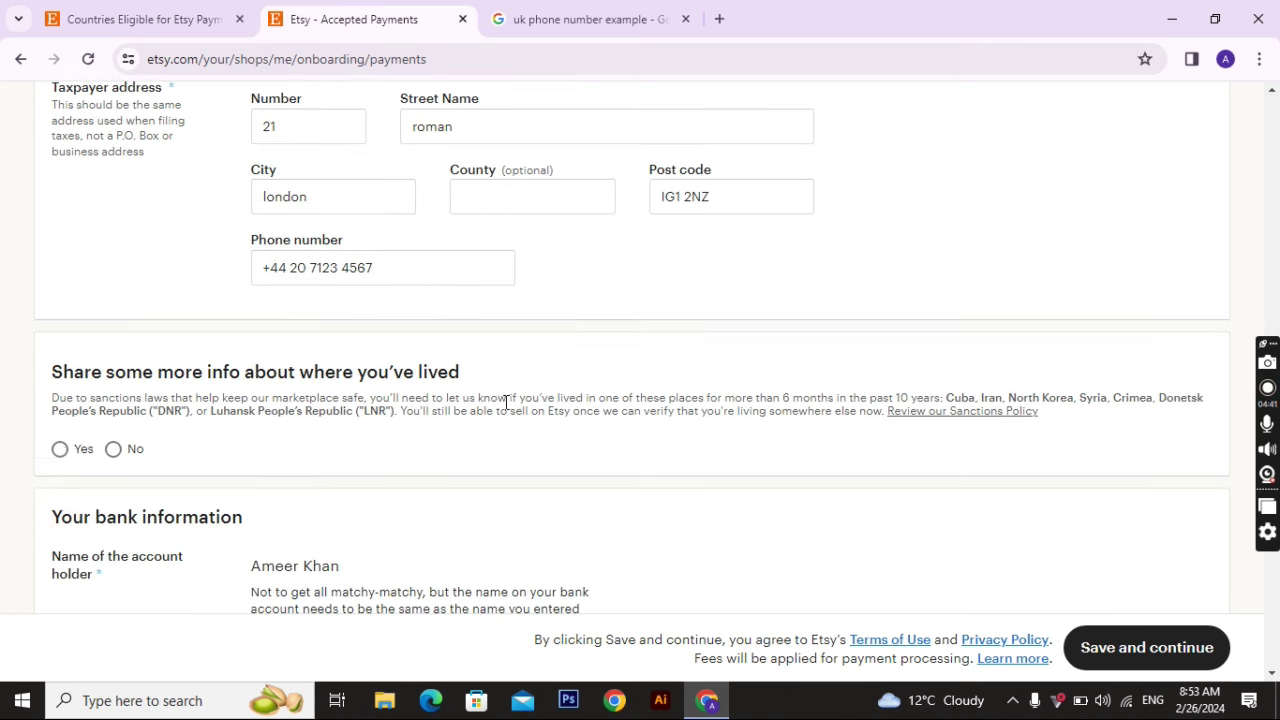
scroll(240, 390, down, 2)
click(113, 292)
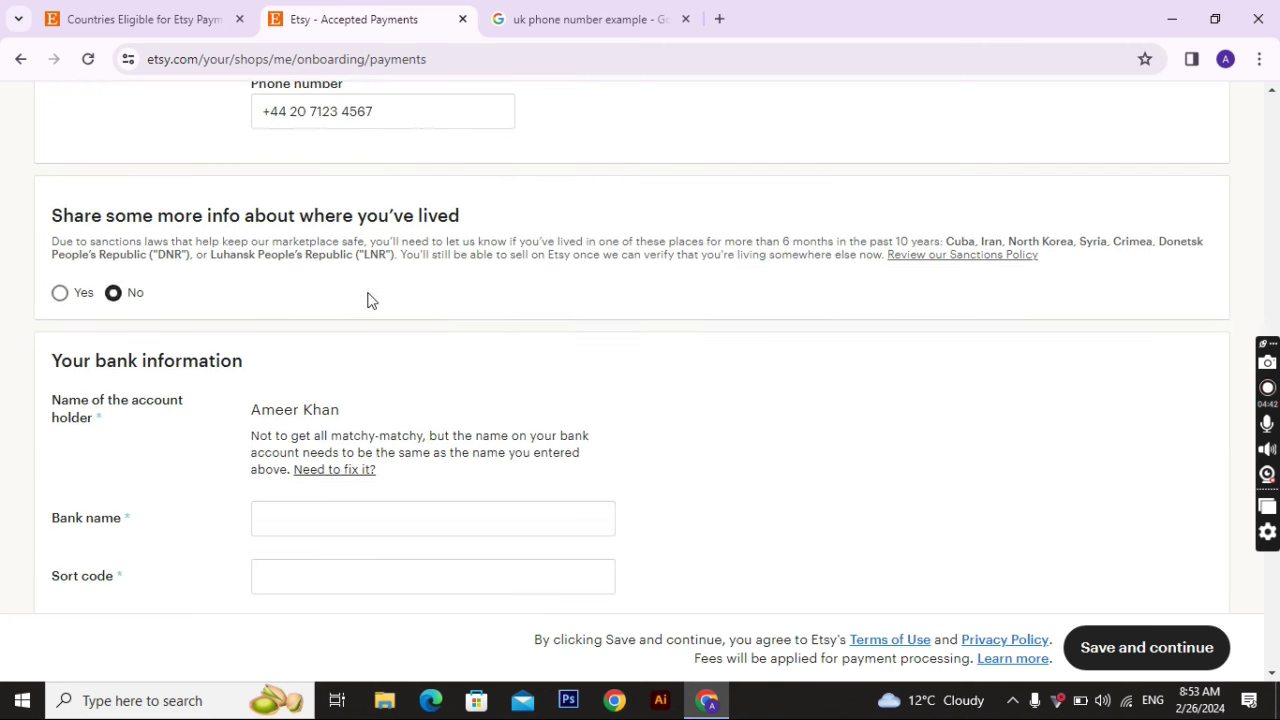
scroll(400, 310, down, 4)
click(341, 209)
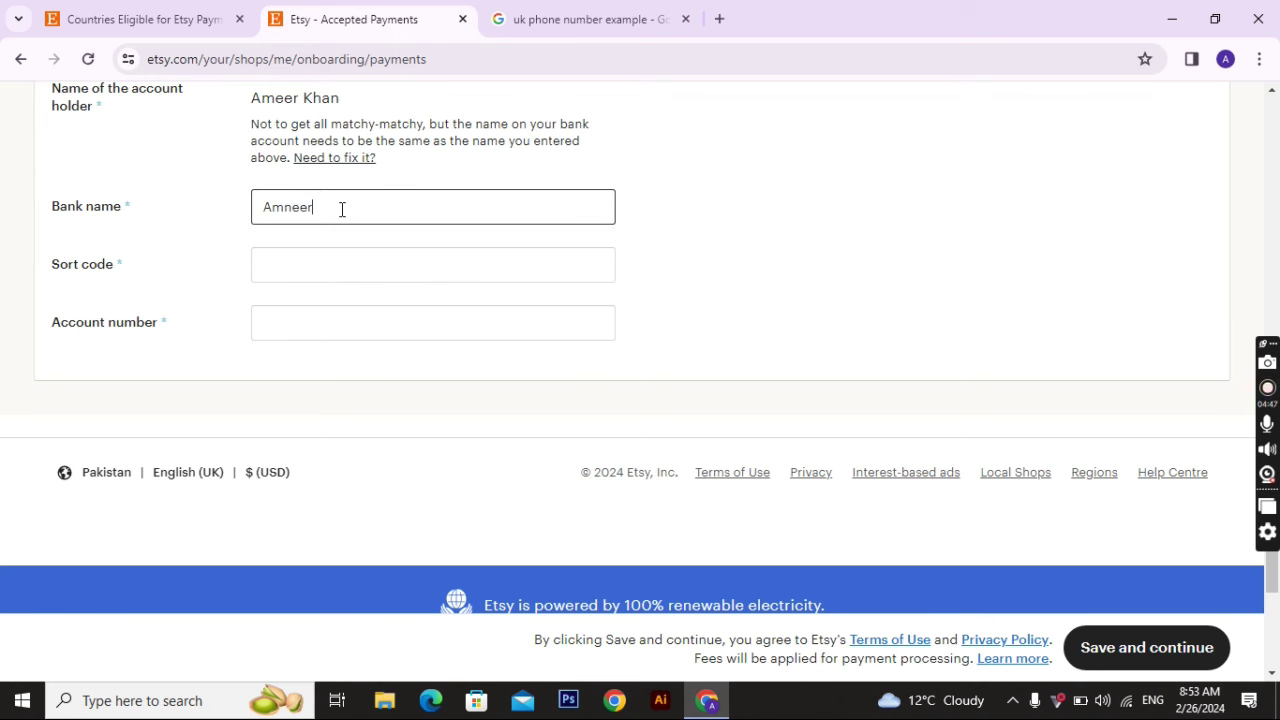
Step: Try to enter a made-up sort code in the bank information, and clear it
click(426, 260)
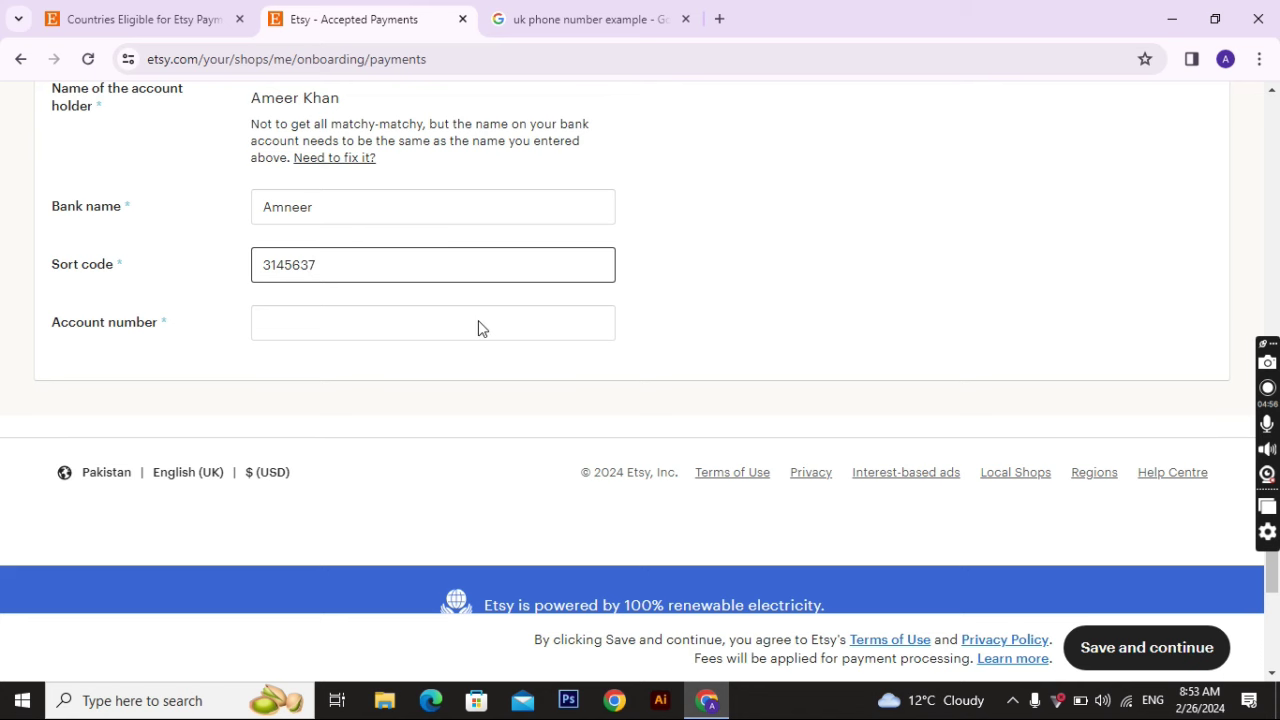
click(478, 328)
click(376, 264)
text(2)
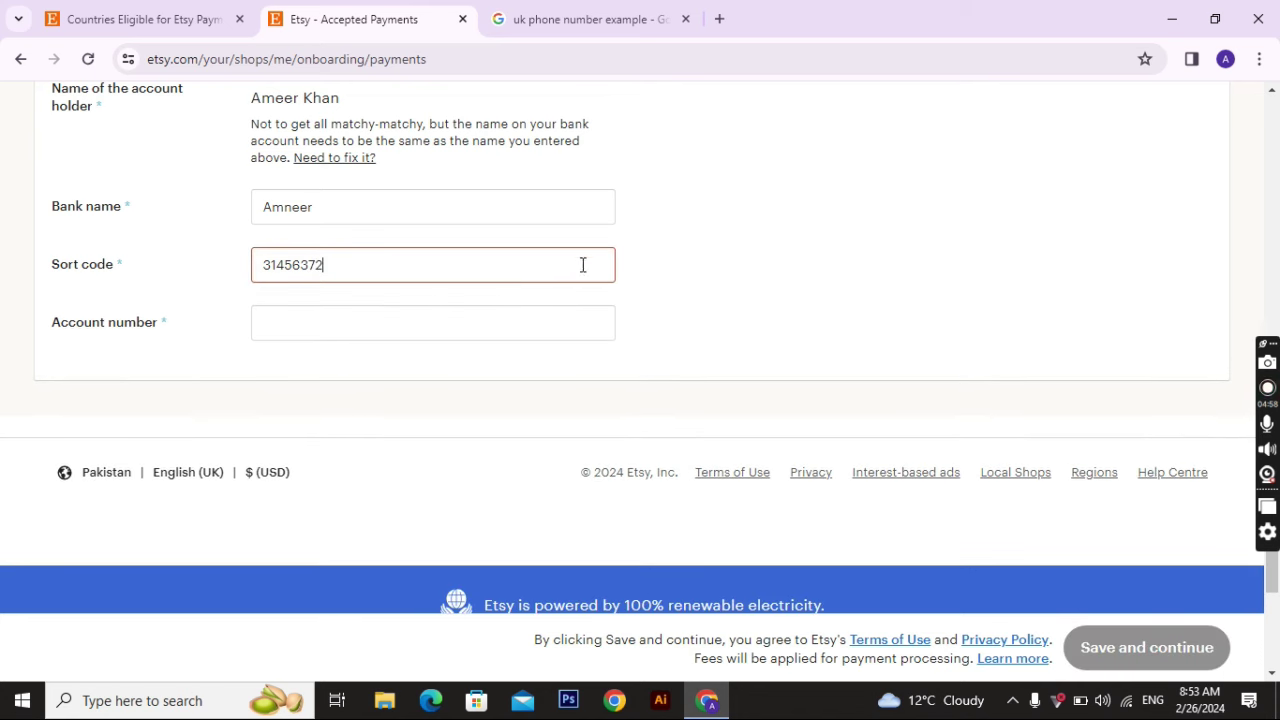
click(738, 326)
click(502, 265)
key(ctrl+a)
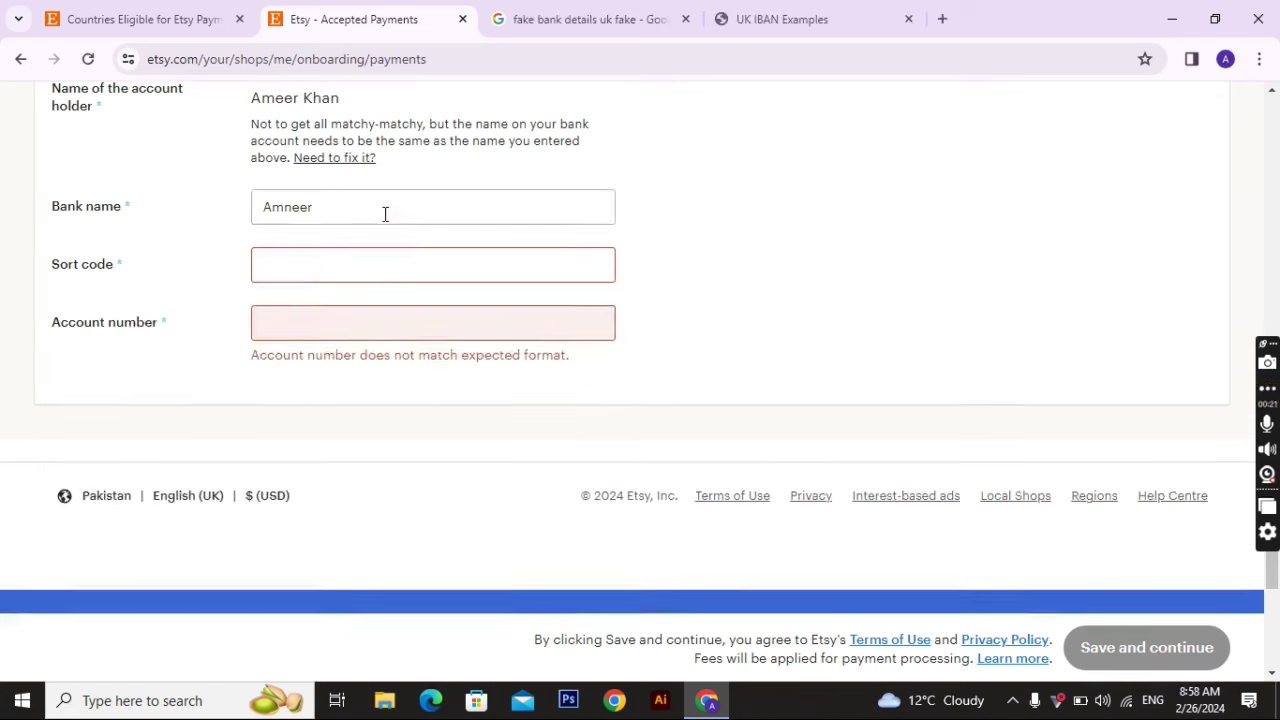
Step: Copy the Bank of Ireland sort code from the UK IBAN Examples page into the form's sort code field
click(386, 211)
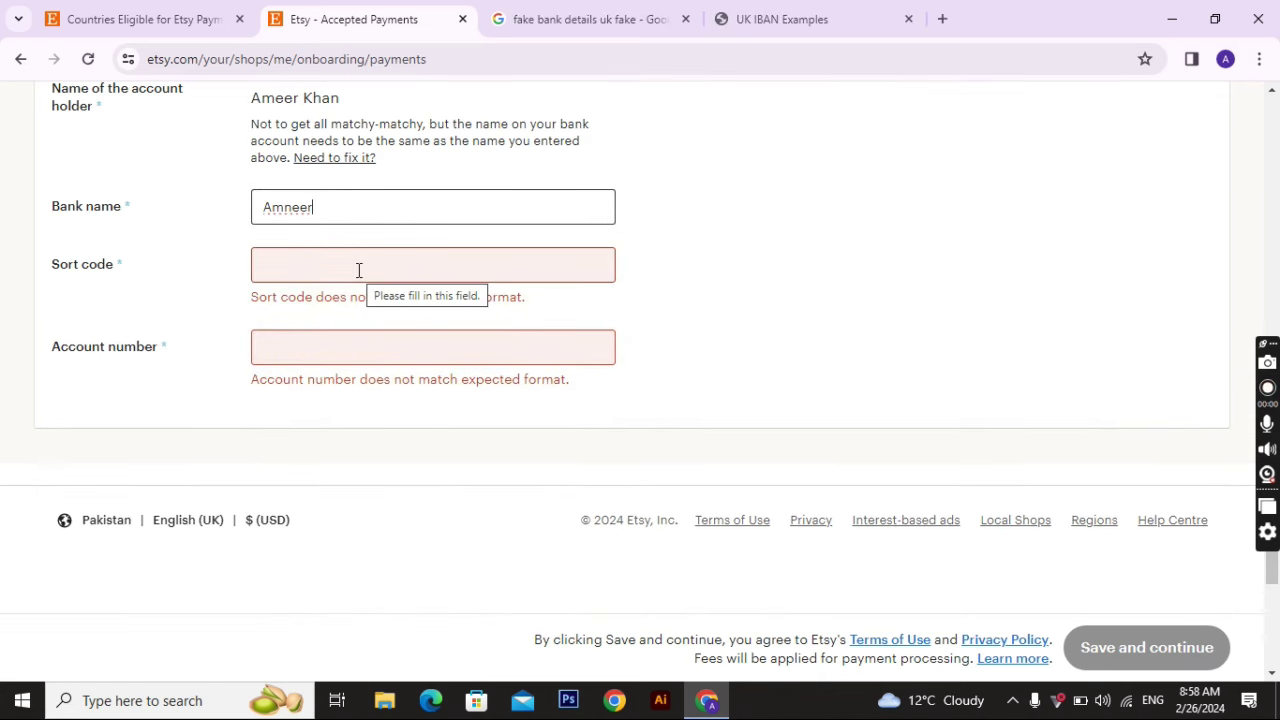
click(359, 270)
click(770, 19)
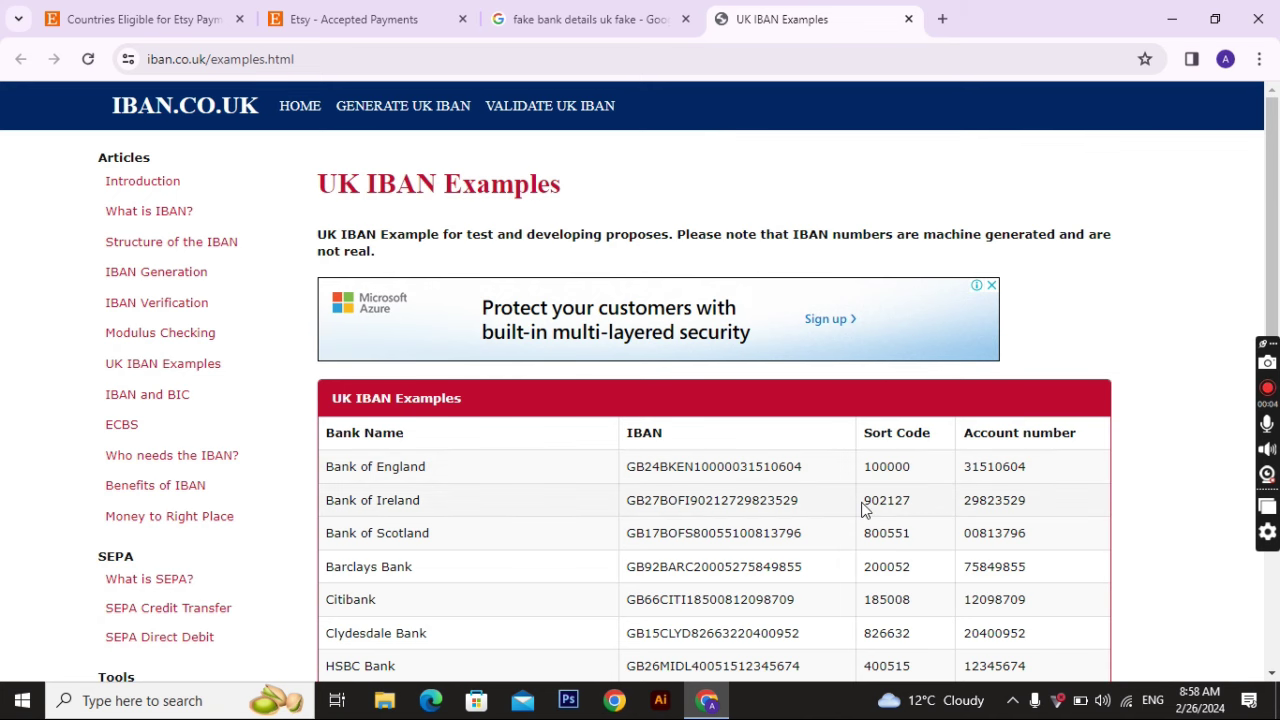
drag(863, 503, 914, 502)
key(ctrl+c)
click(352, 19)
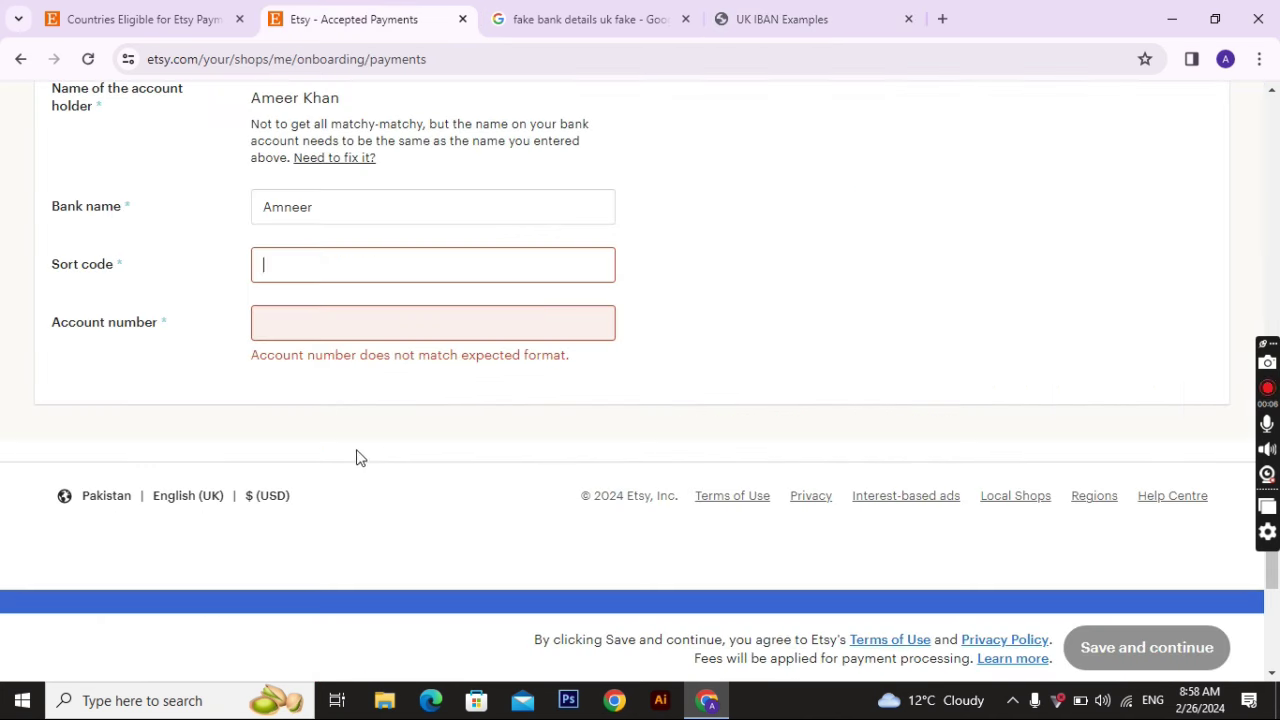
key(ctrl+v)
Step: Copy the Bank of Ireland account number from the UK IBAN Examples page into the form's account number field
click(385, 328)
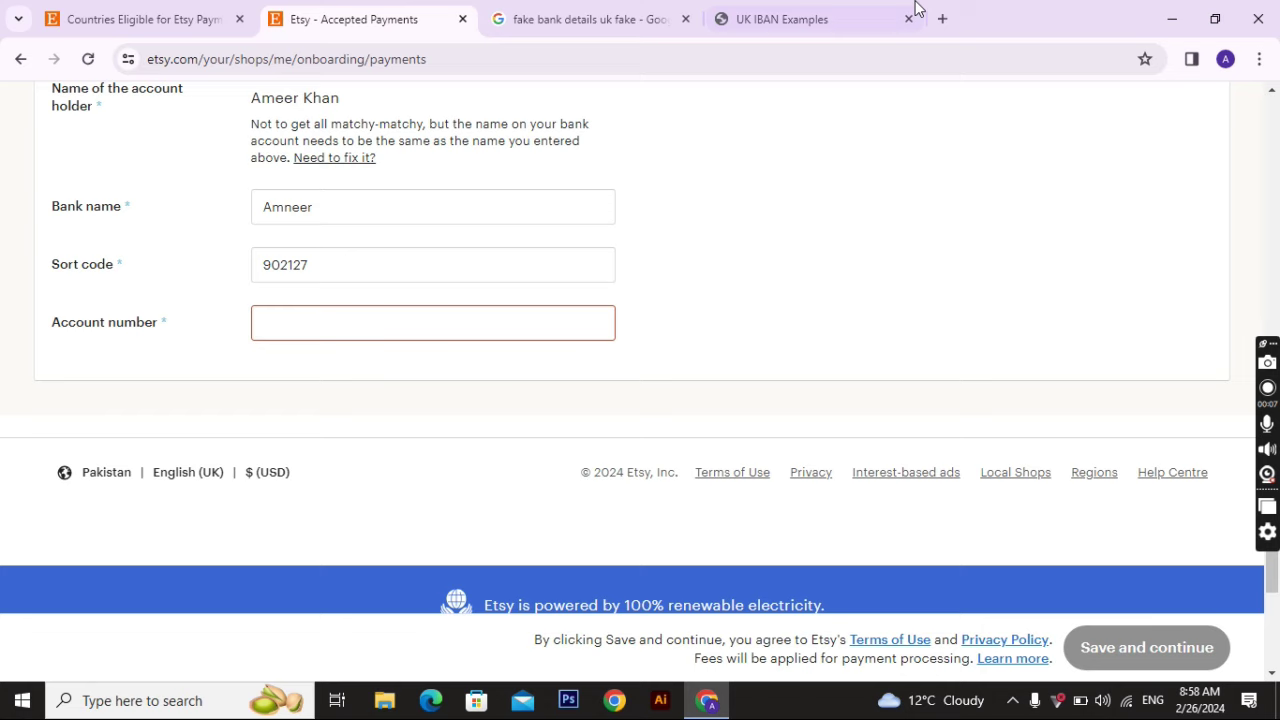
click(889, 12)
drag(972, 507, 1051, 505)
key(ctrl+c)
click(389, 14)
key(ctrl+v)
click(843, 320)
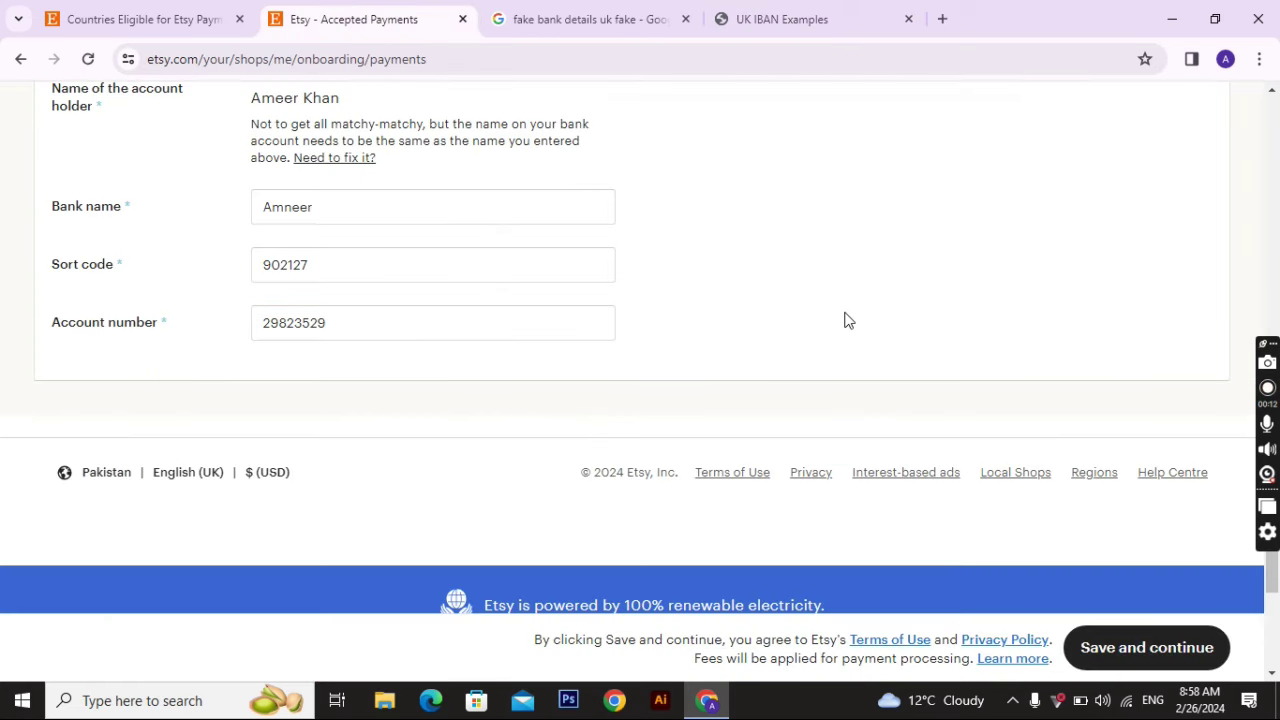
scroll(424, 332, up, 2)
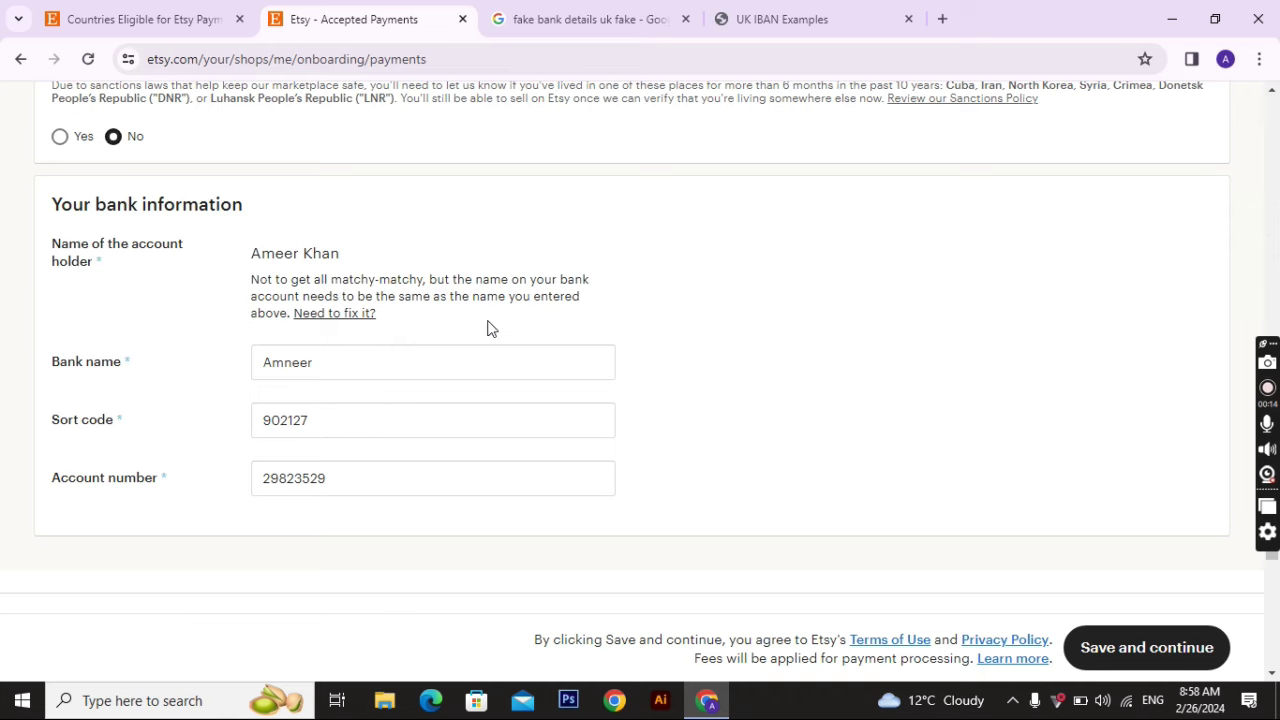
click(787, 22)
drag(449, 502, 322, 504)
click(668, 18)
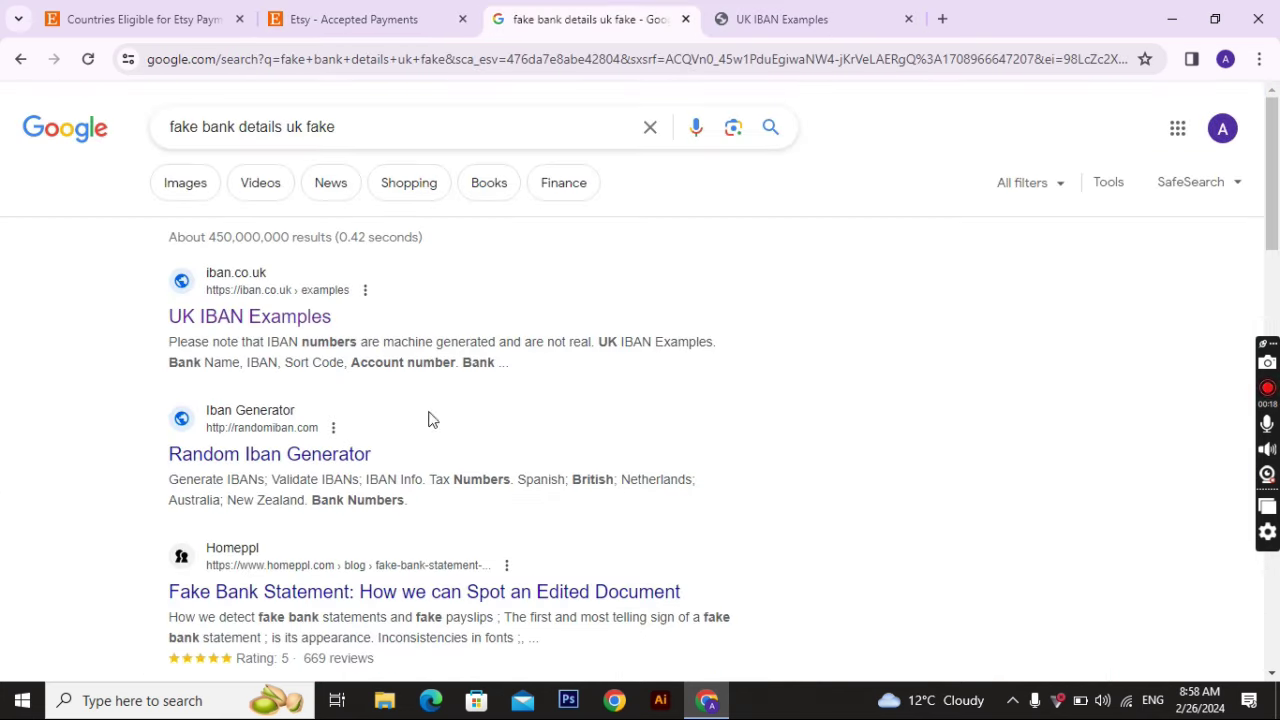
click(360, 18)
Step: Save the payment details and continue, closing each verification dialog and resubmitting the form unchanged to reach the Verify your ID page
click(1143, 642)
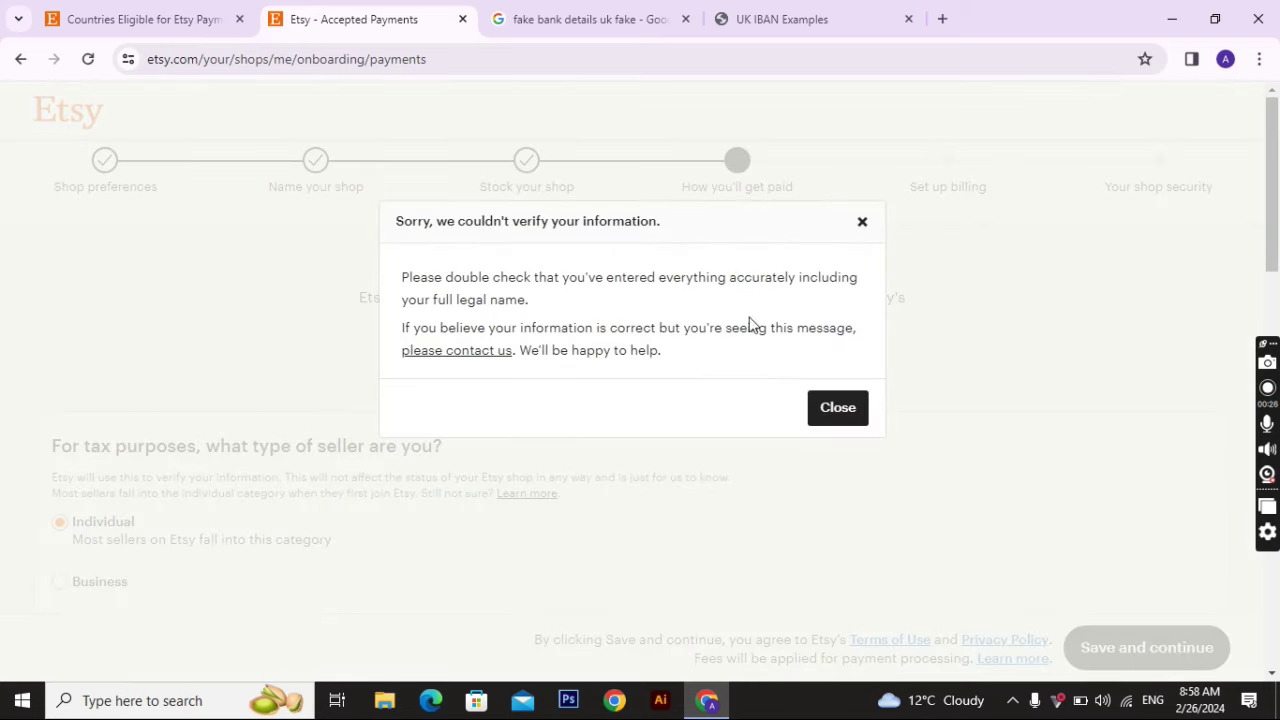
click(838, 408)
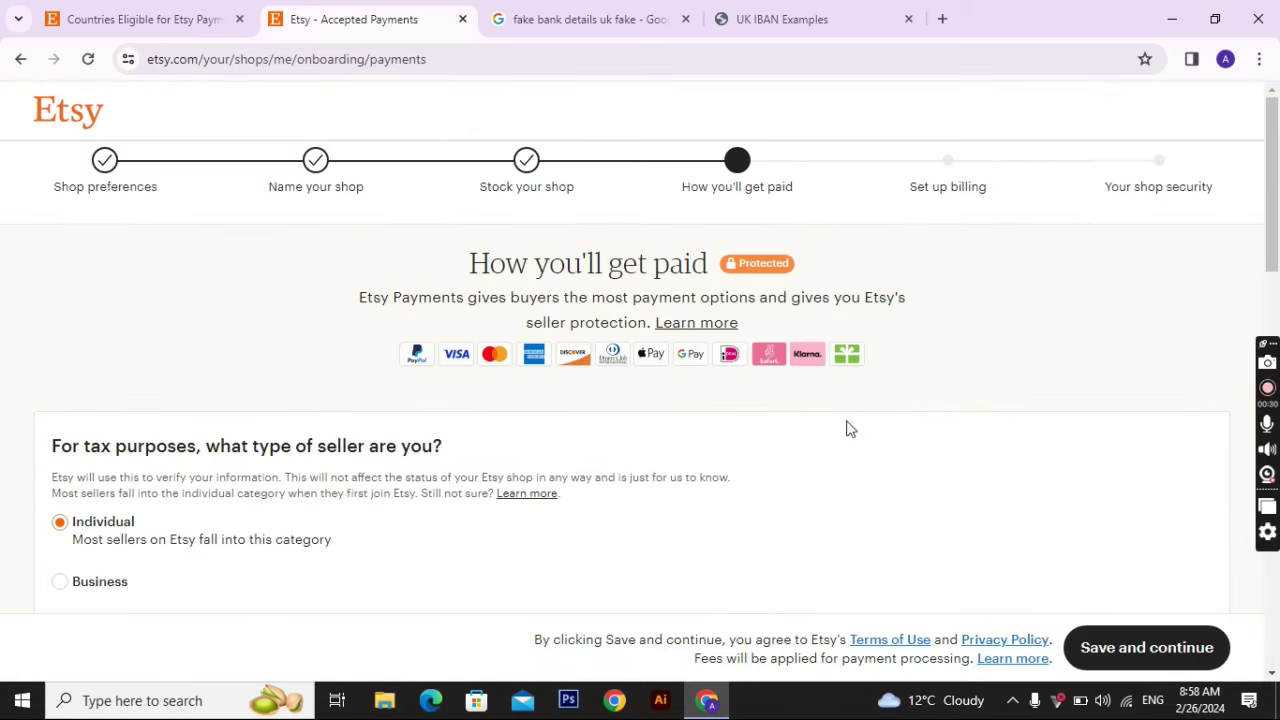
scroll(848, 294, down, 5)
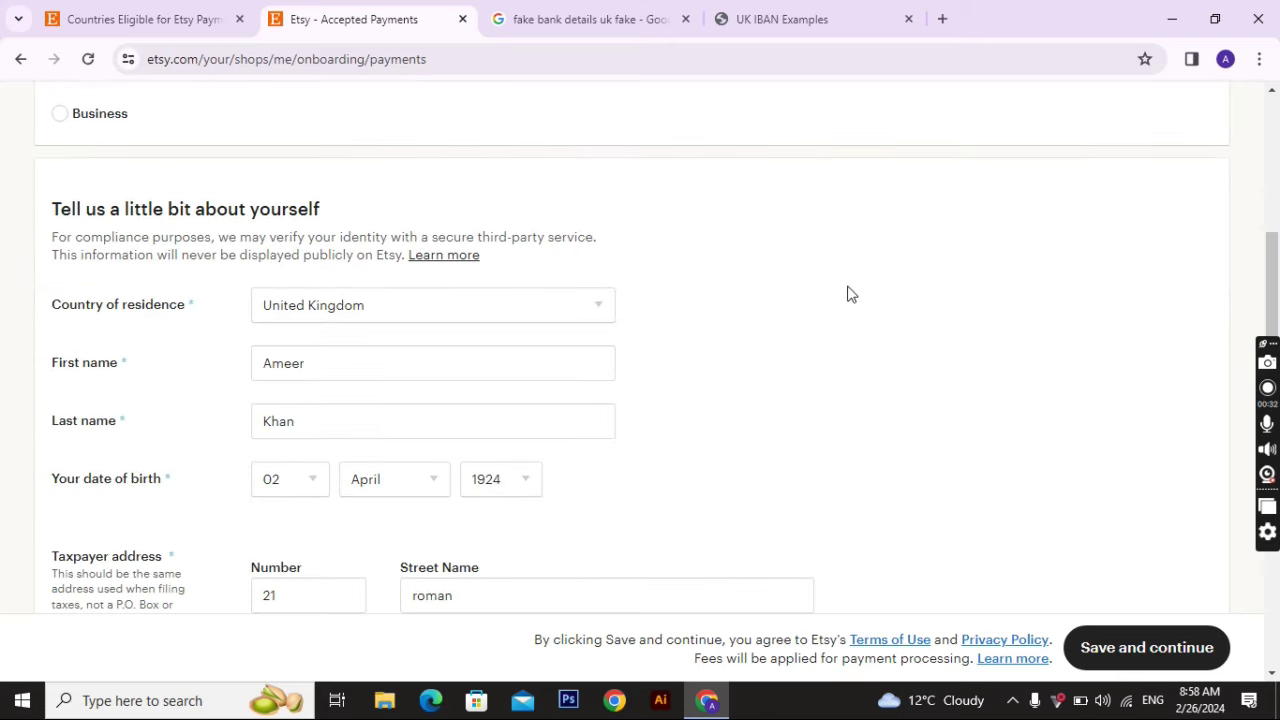
scroll(852, 291, down, 7)
scroll(355, 309, up, 3)
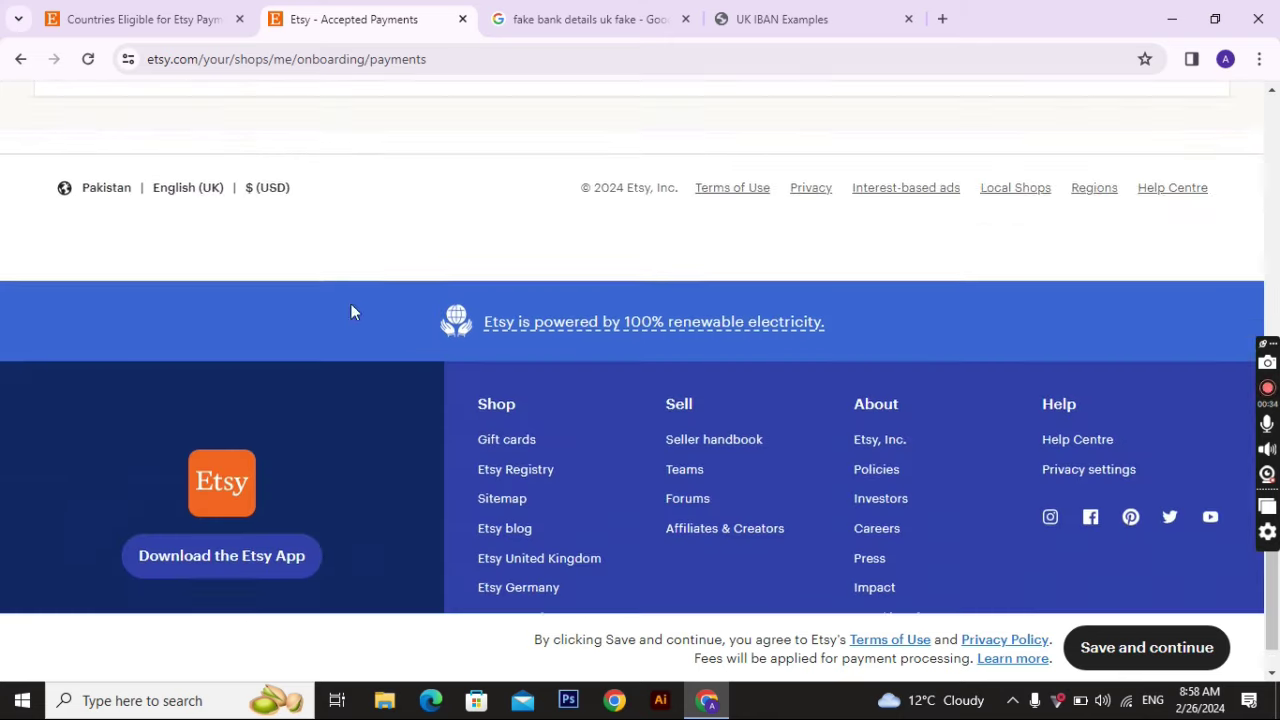
click(1142, 652)
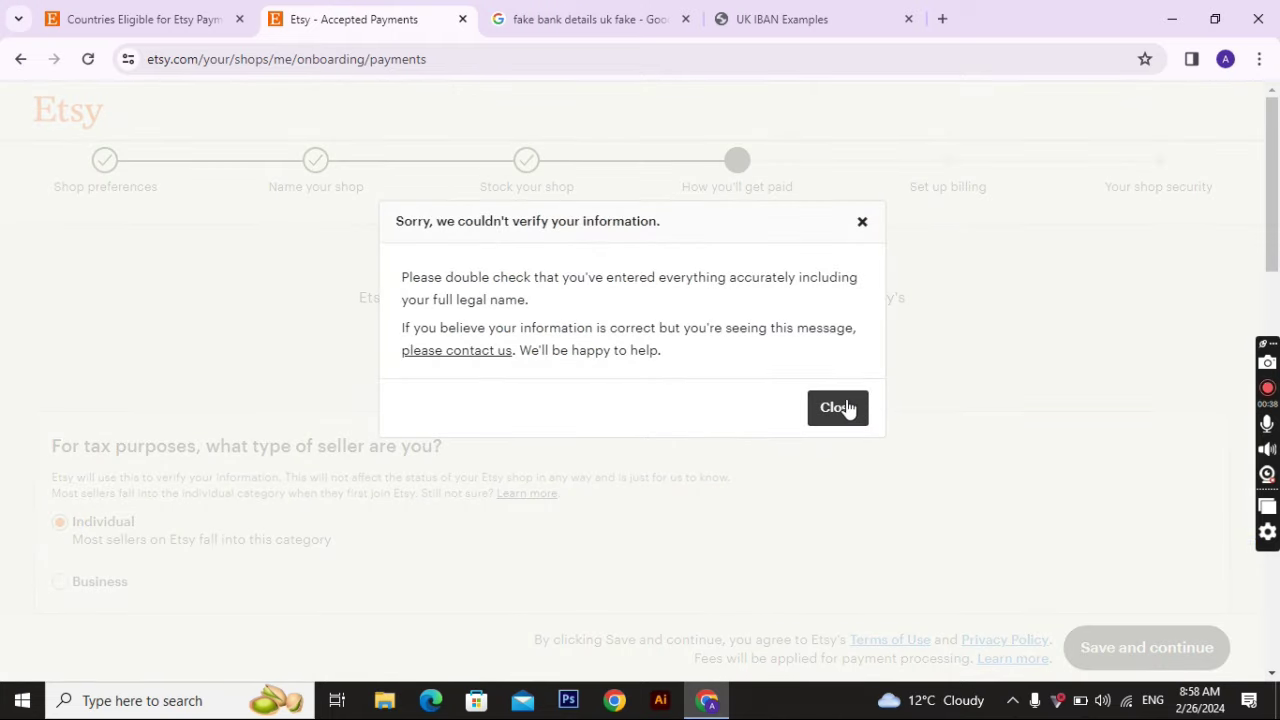
click(838, 408)
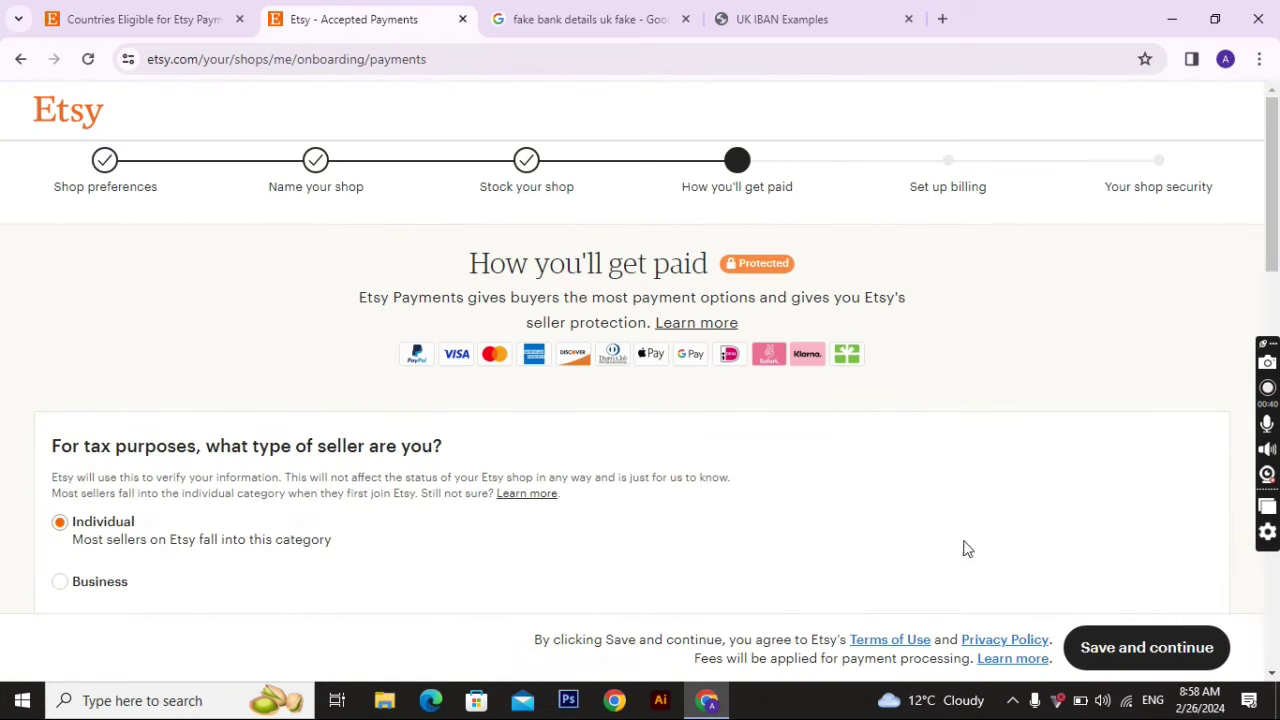
click(1125, 648)
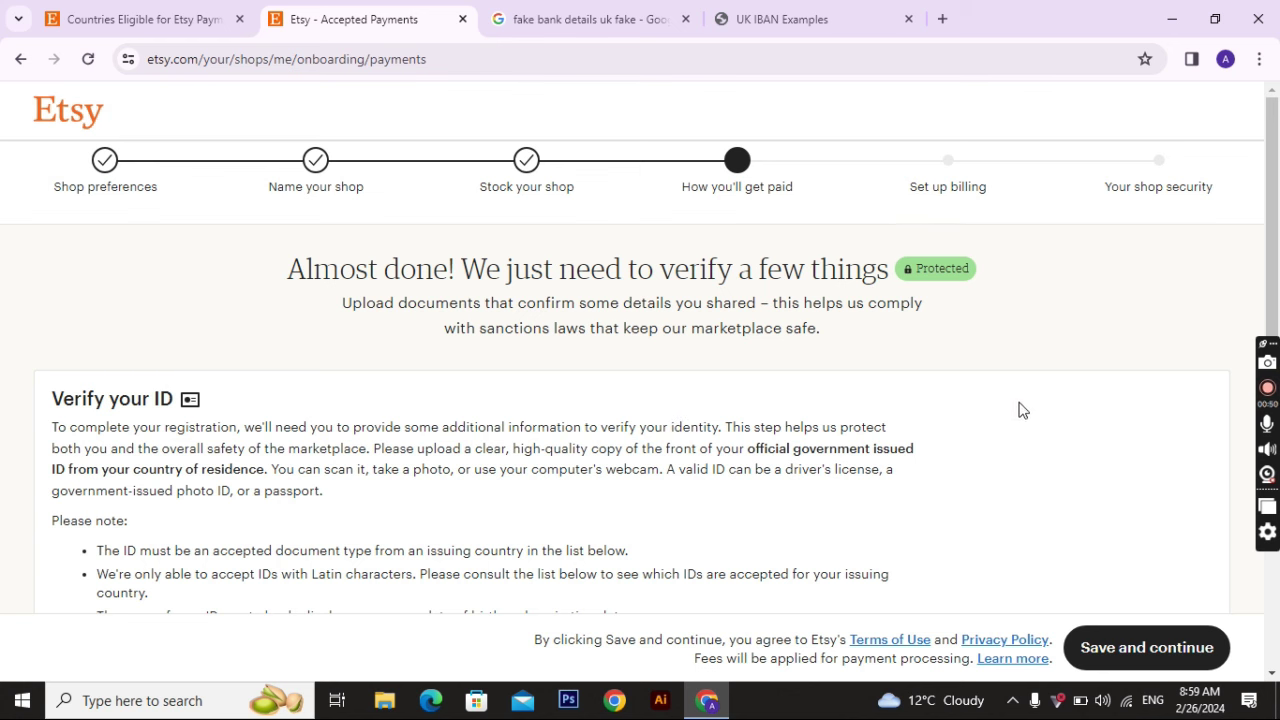
Step: Set the ID document's issuing country to United Kingdom and its document type to Driving Licence
scroll(514, 346, down, 5)
click(254, 357)
scroll(165, 92, down, 5)
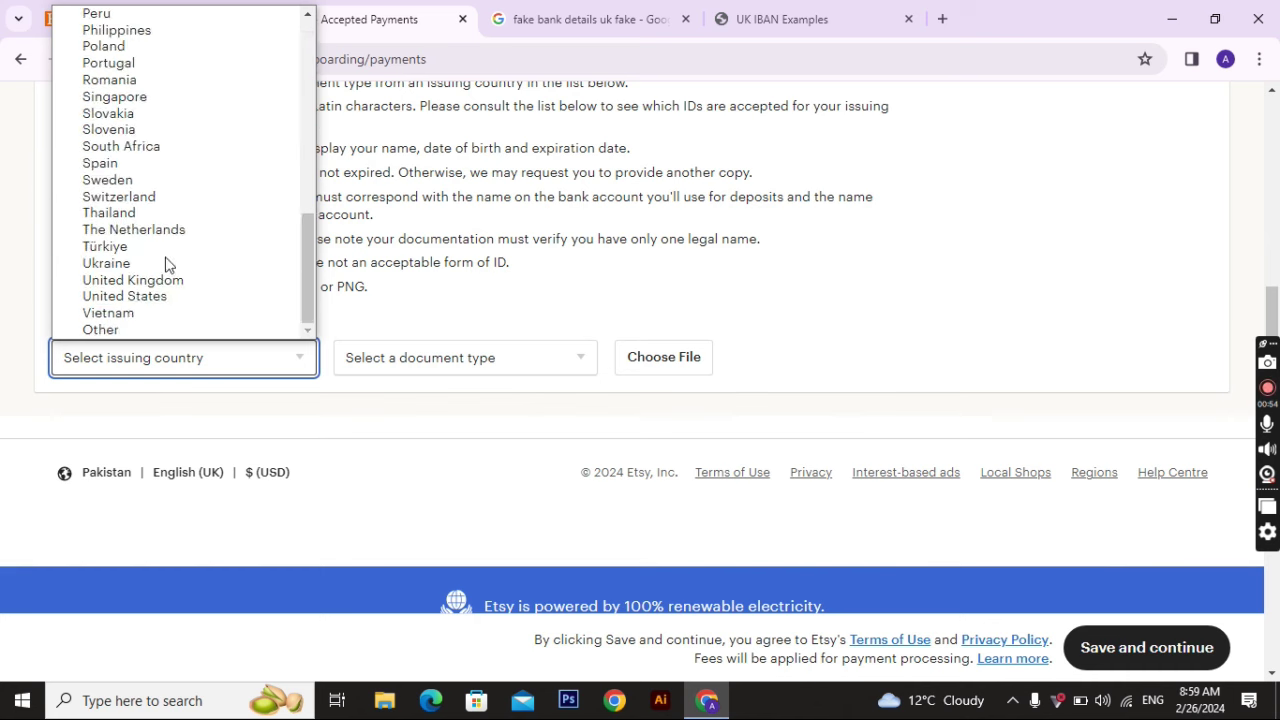
key(Escape)
click(462, 355)
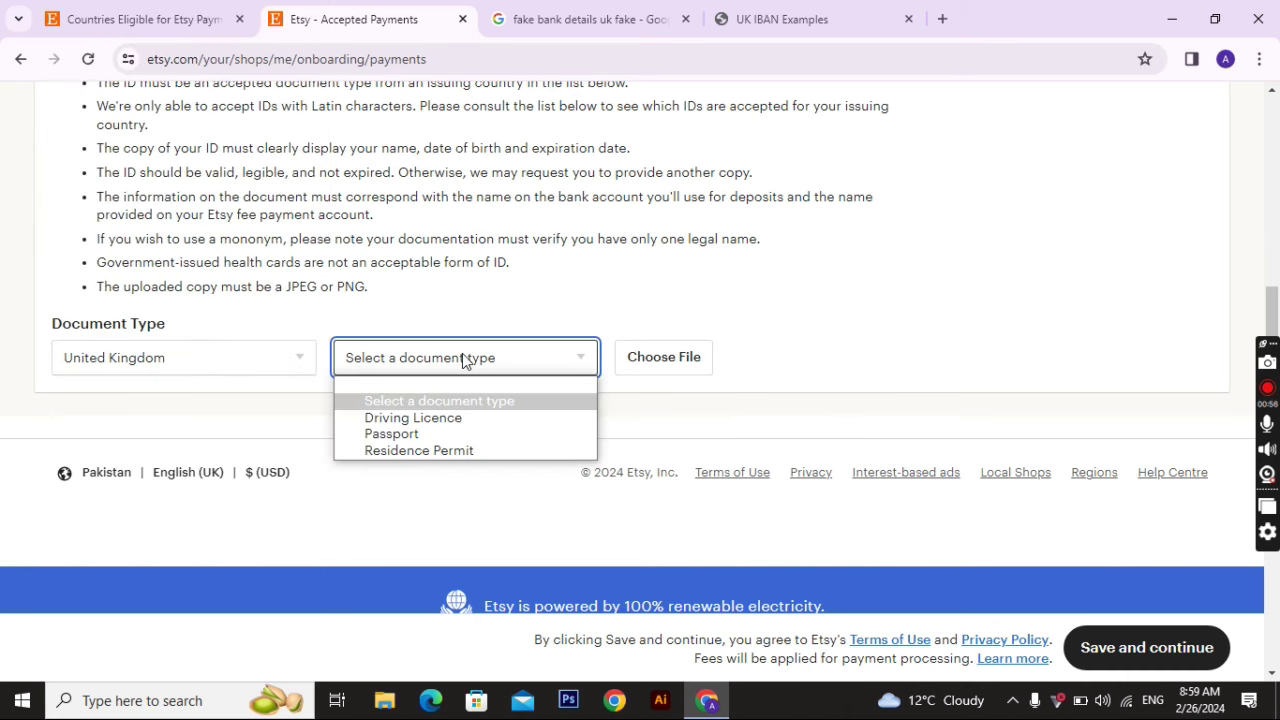
click(470, 420)
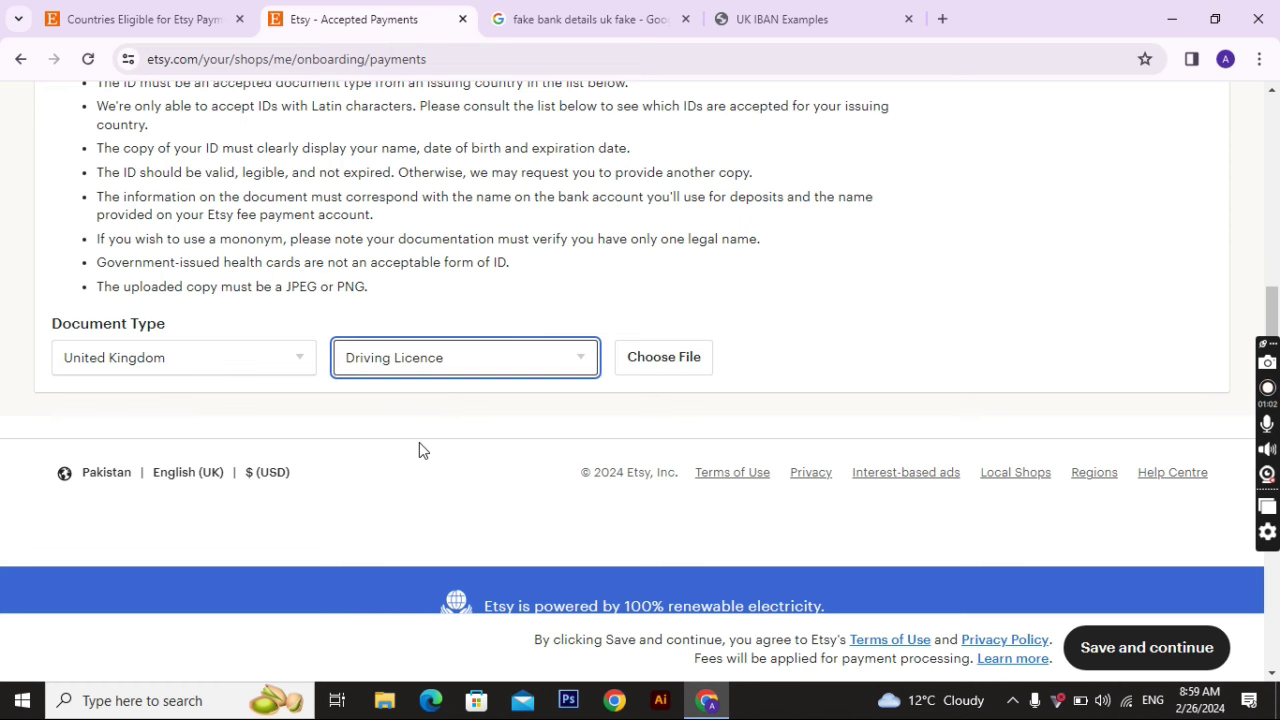
Step: Attach Ayiti-01.jpg from the Downloads folder as the ID document file and submit the verification form
click(663, 357)
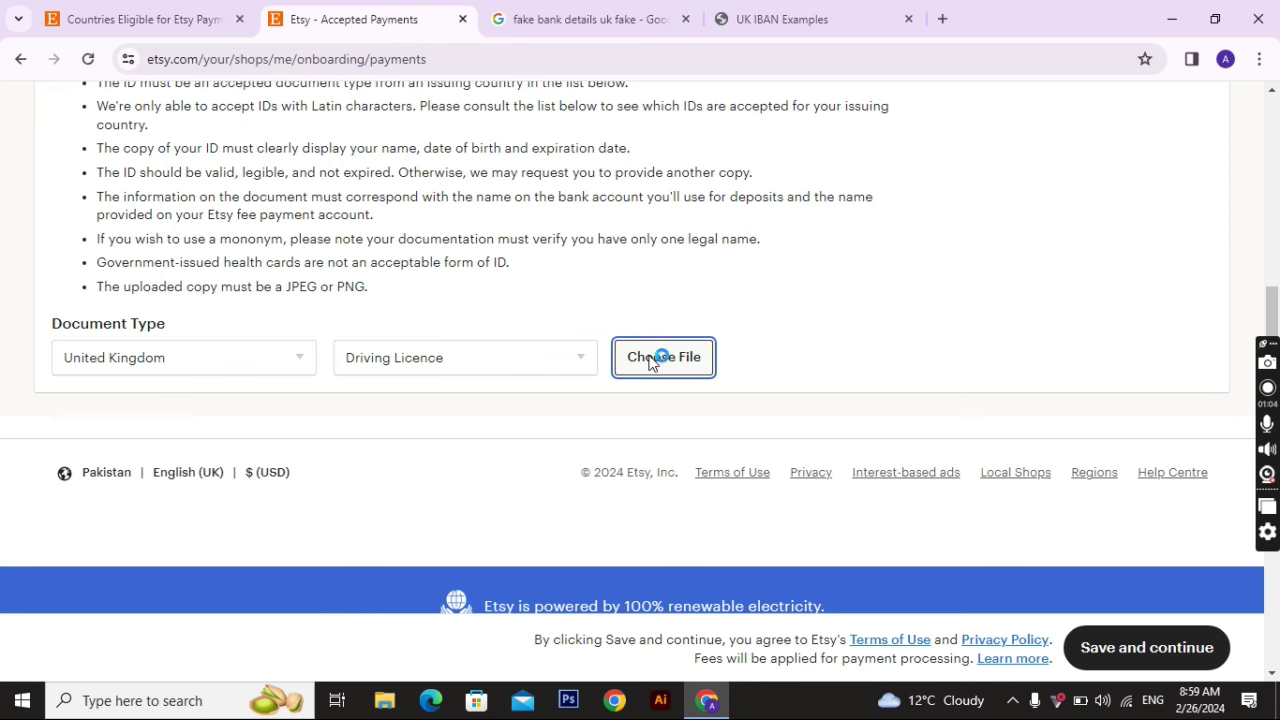
scroll(370, 240, down, 10)
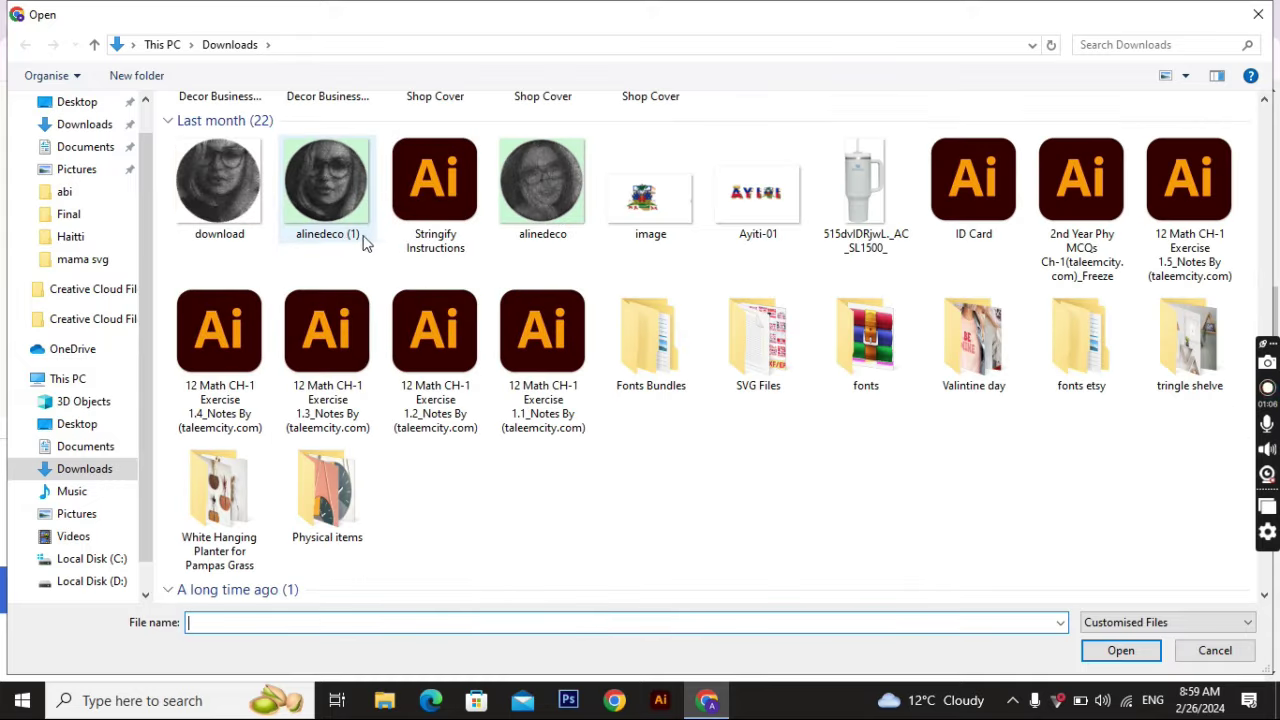
double_click(760, 195)
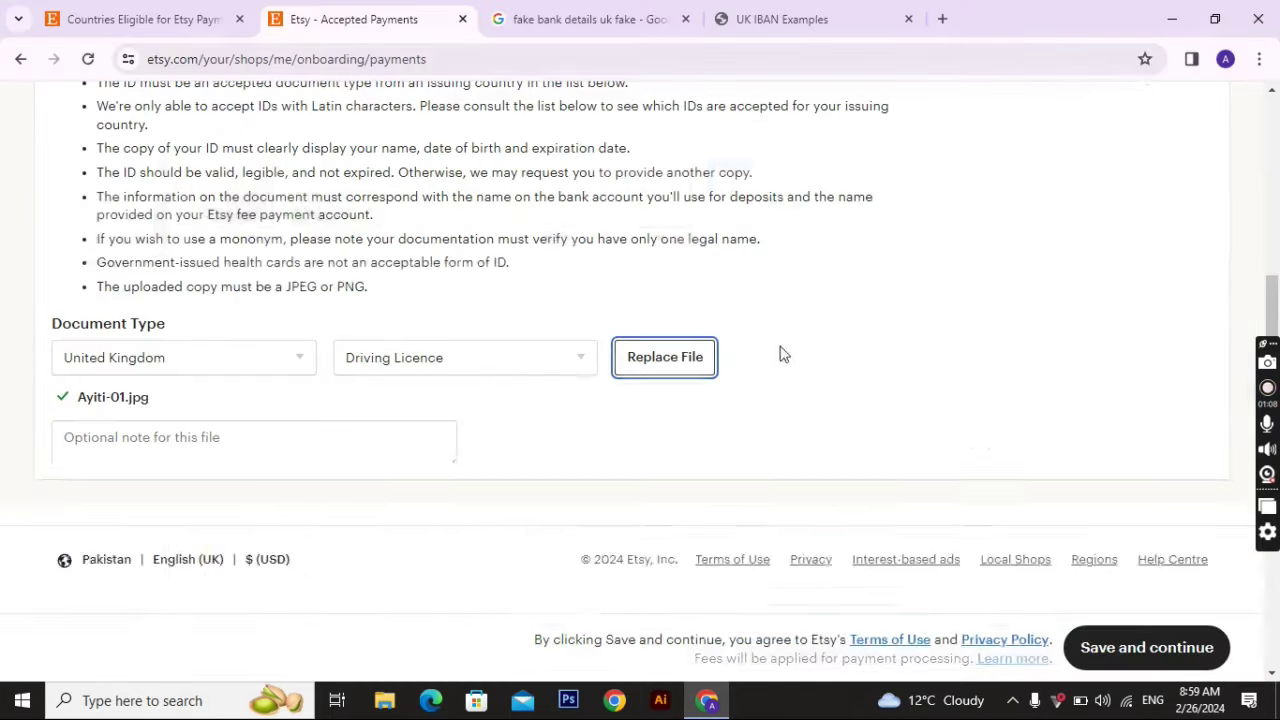
click(1120, 640)
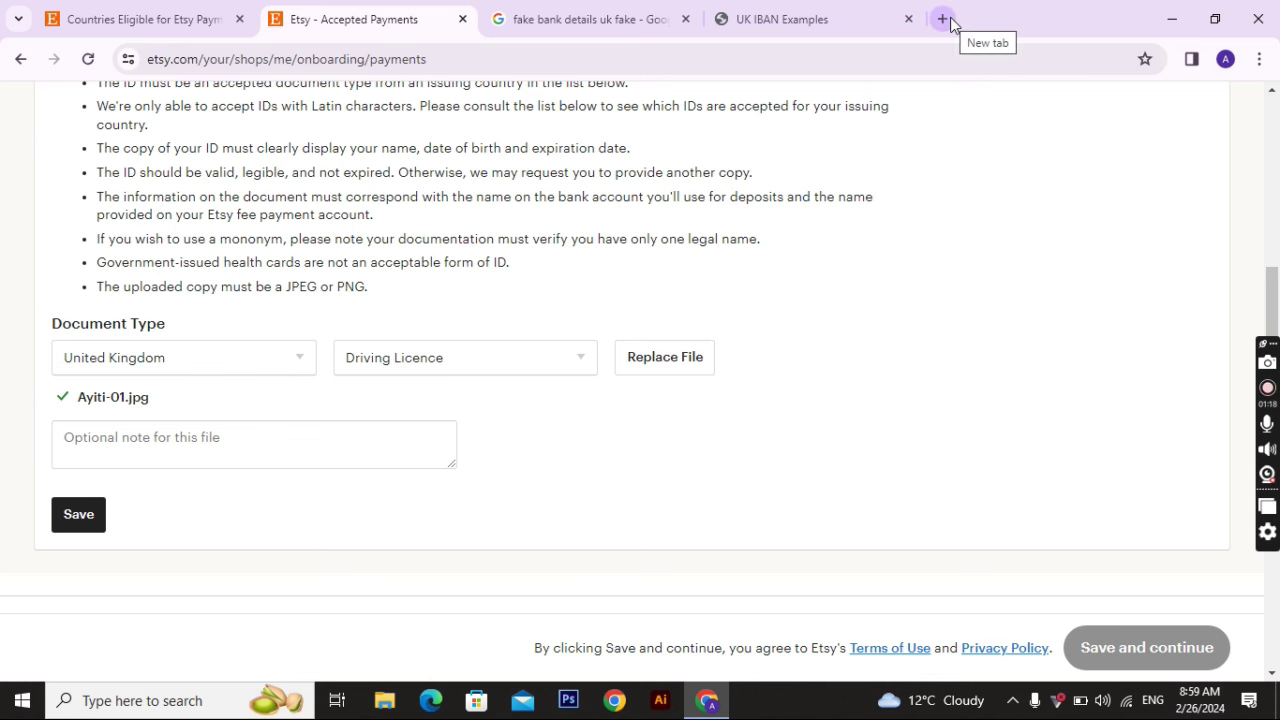
Step: Save the attached ID document, and continue to the Set up billing page
scroll(1040, 500, up, 5)
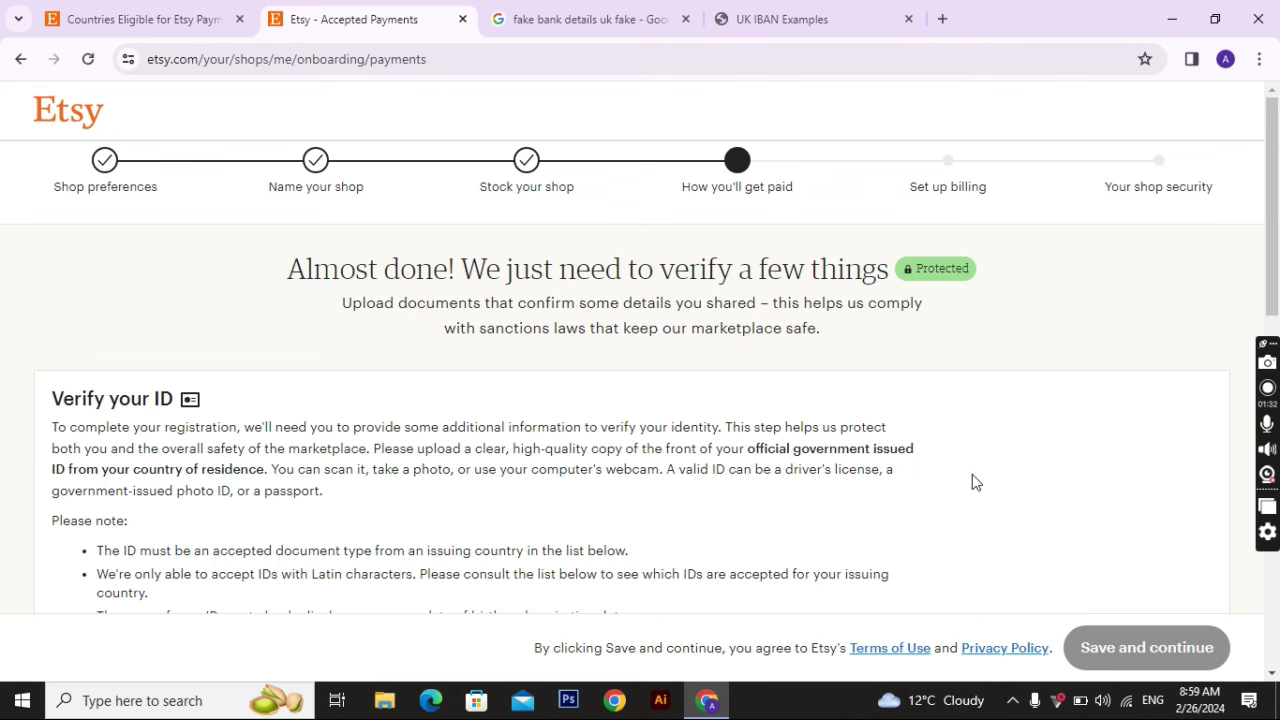
scroll(970, 475, down, 5)
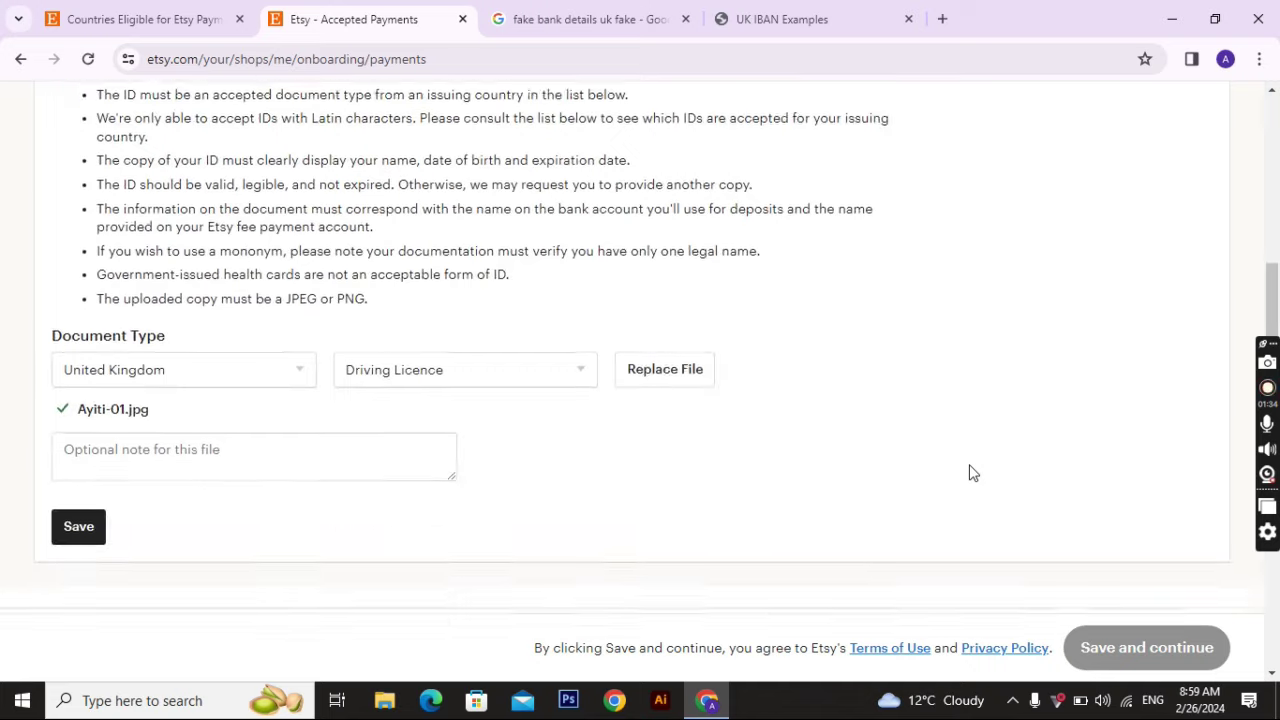
scroll(943, 340, up, 5)
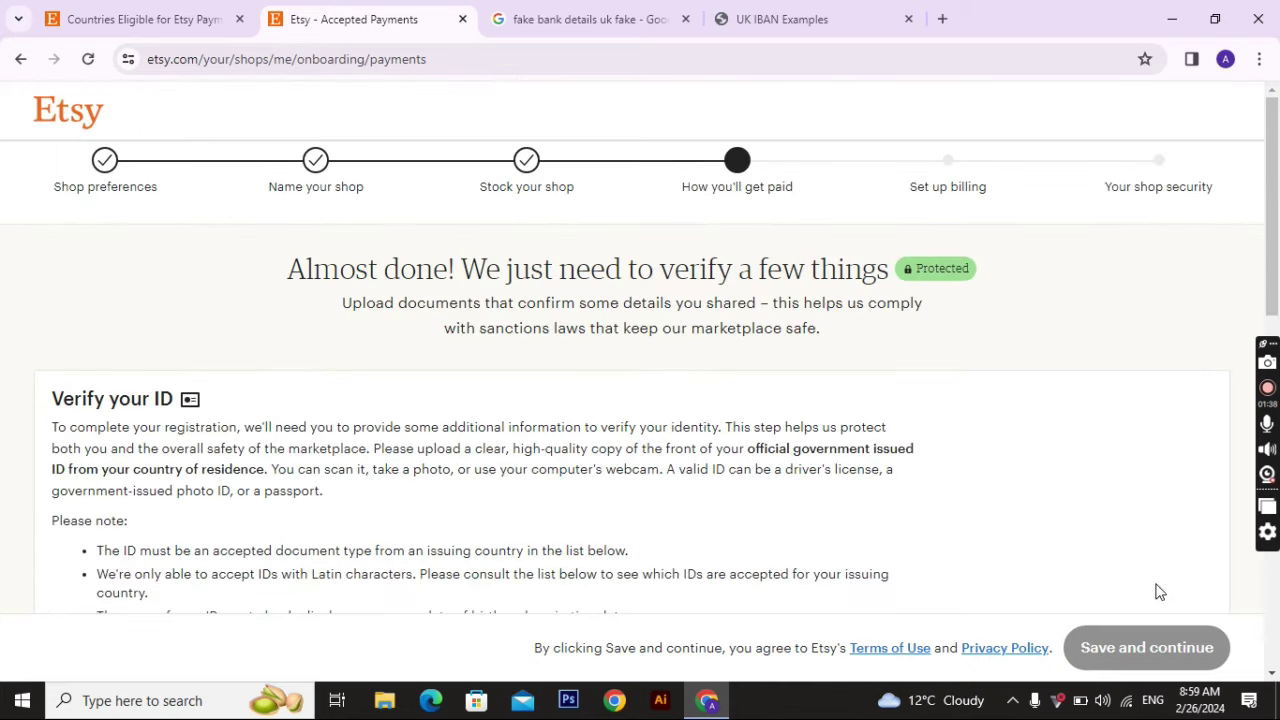
scroll(711, 374, down, 5)
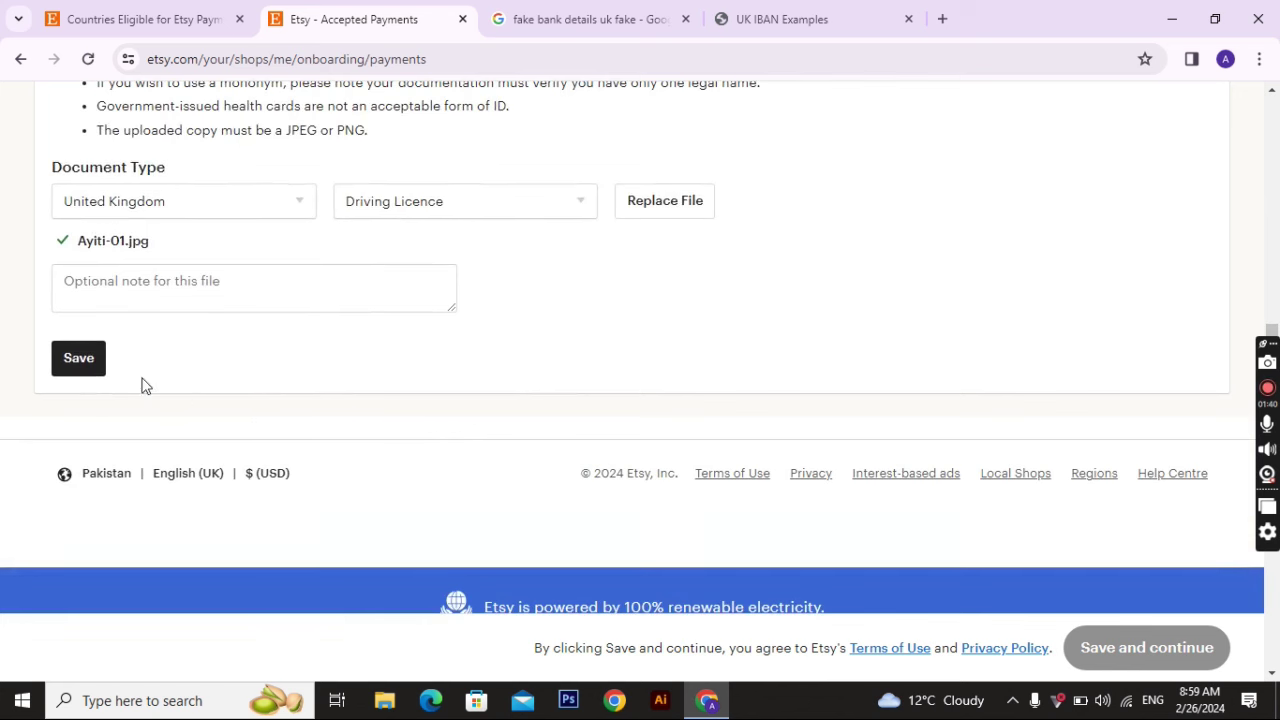
click(94, 368)
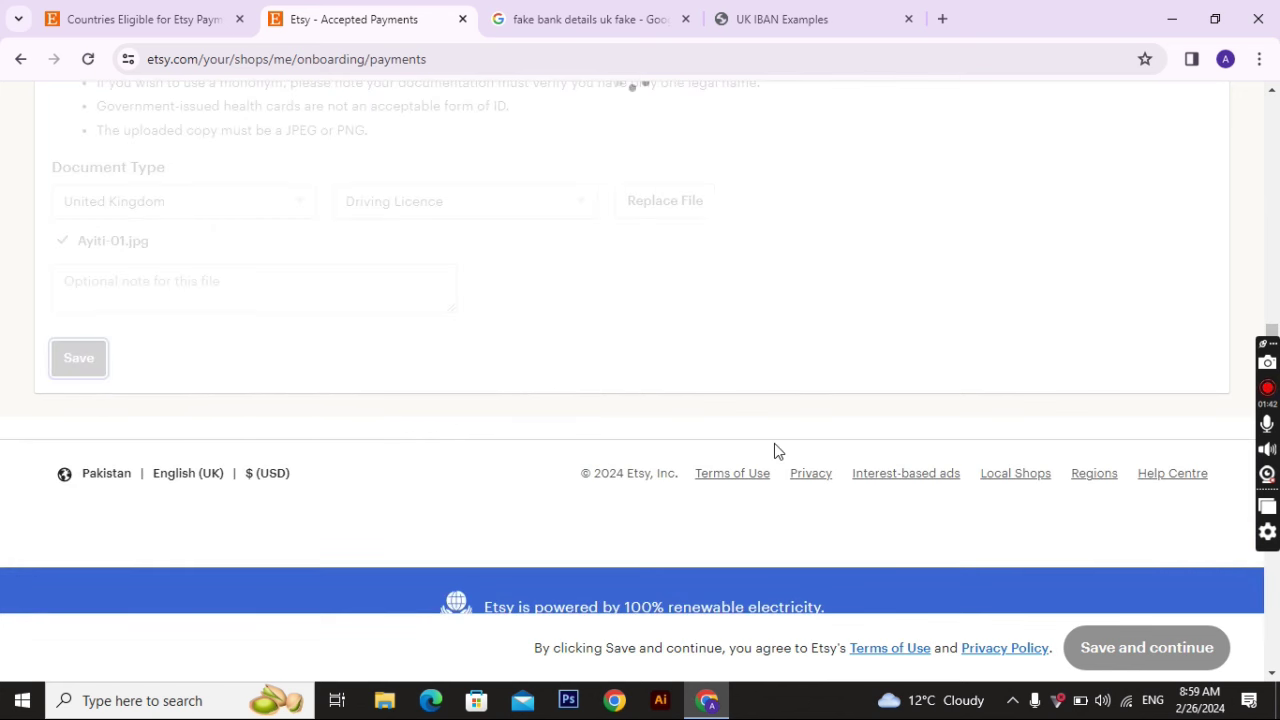
scroll(983, 528, down, 3)
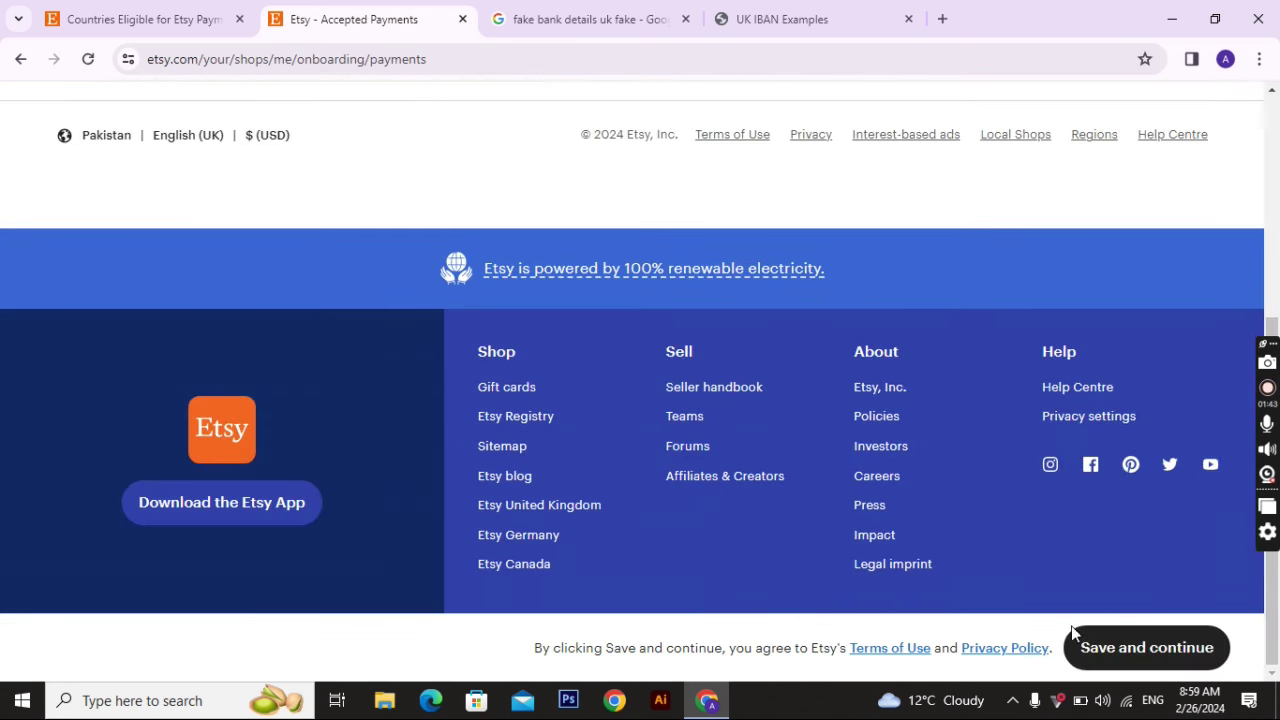
click(1121, 649)
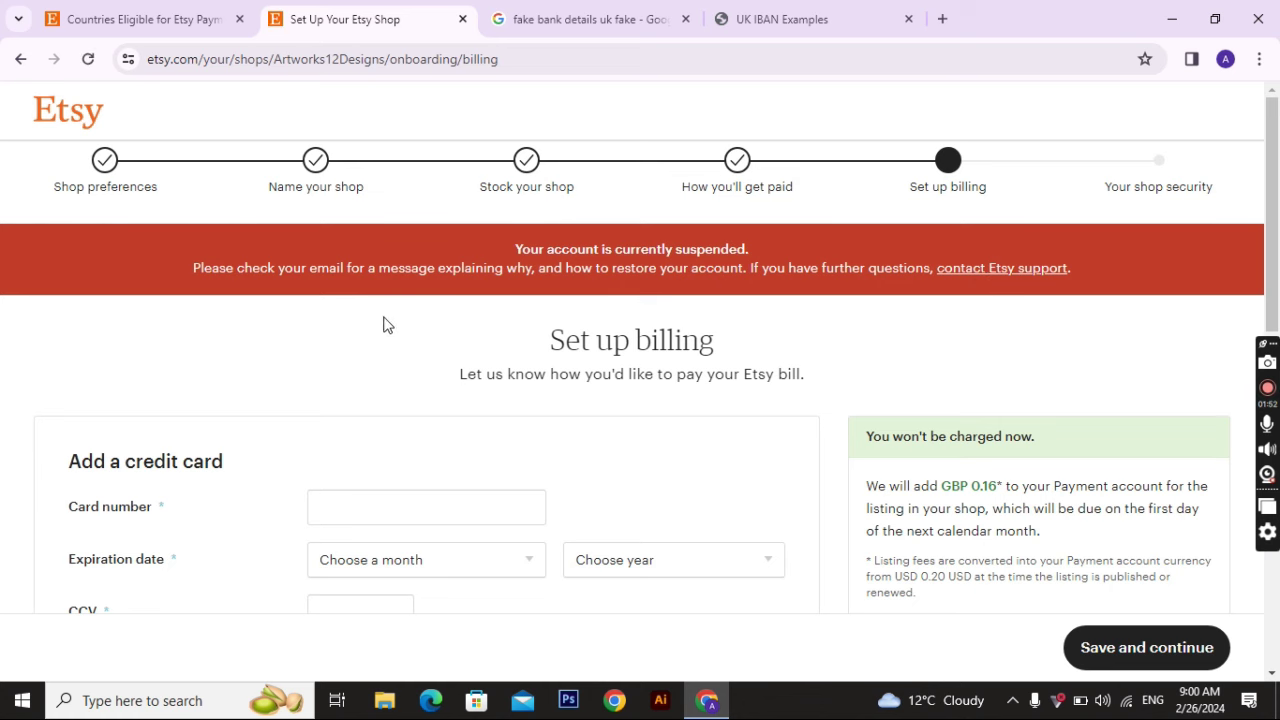
Step: Look through the credit card, billing address and VAT ID sections, keeping Pakistan as the billing country
scroll(456, 370, down, 2)
click(484, 351)
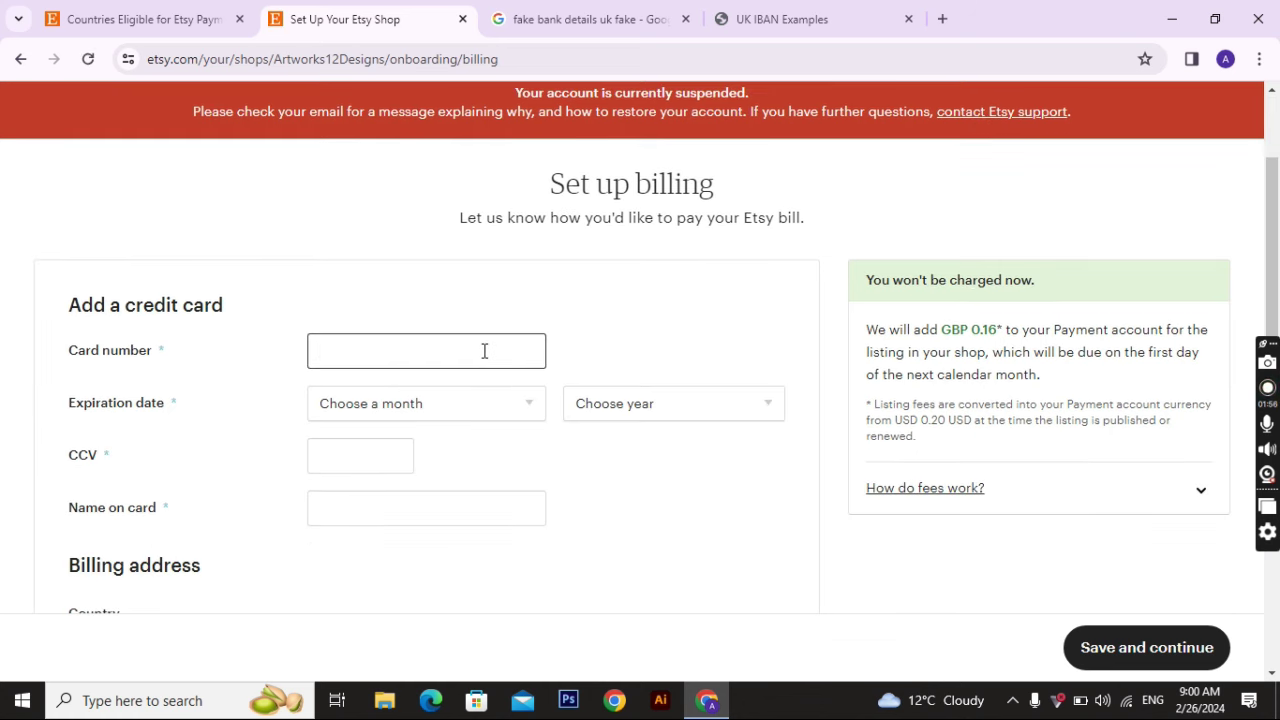
scroll(484, 351, down, 2)
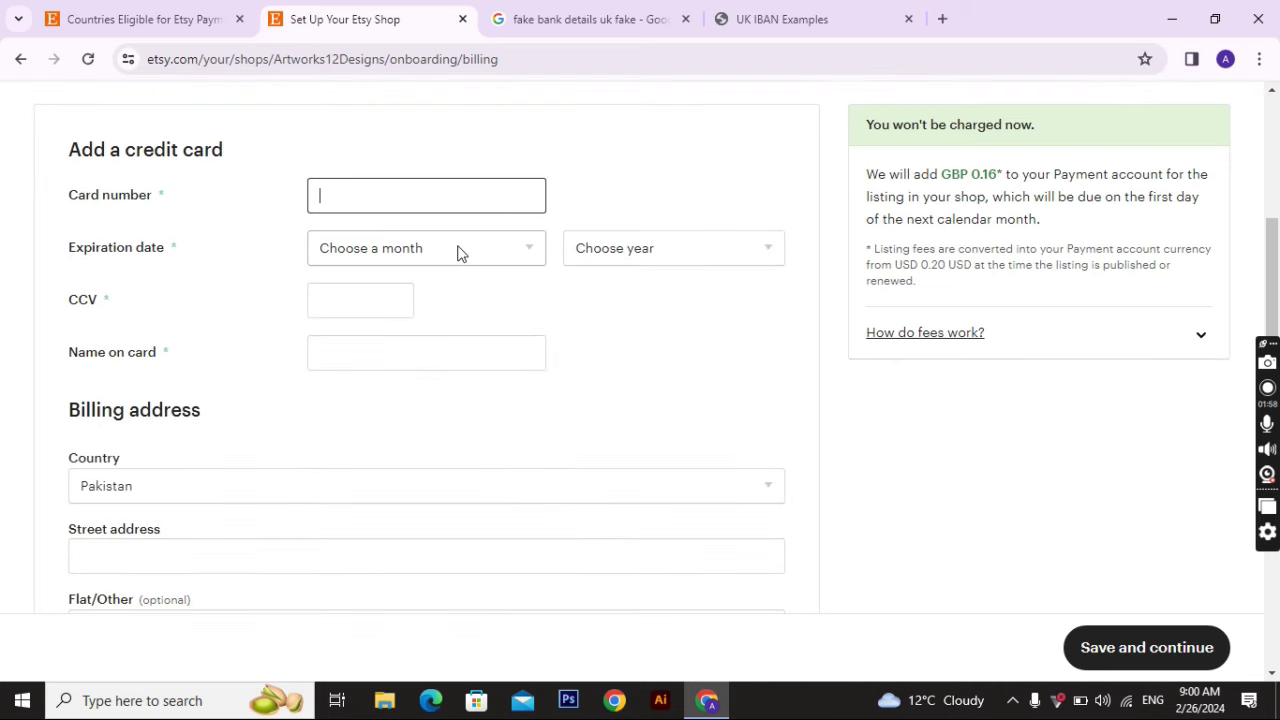
scroll(458, 251, down, 2)
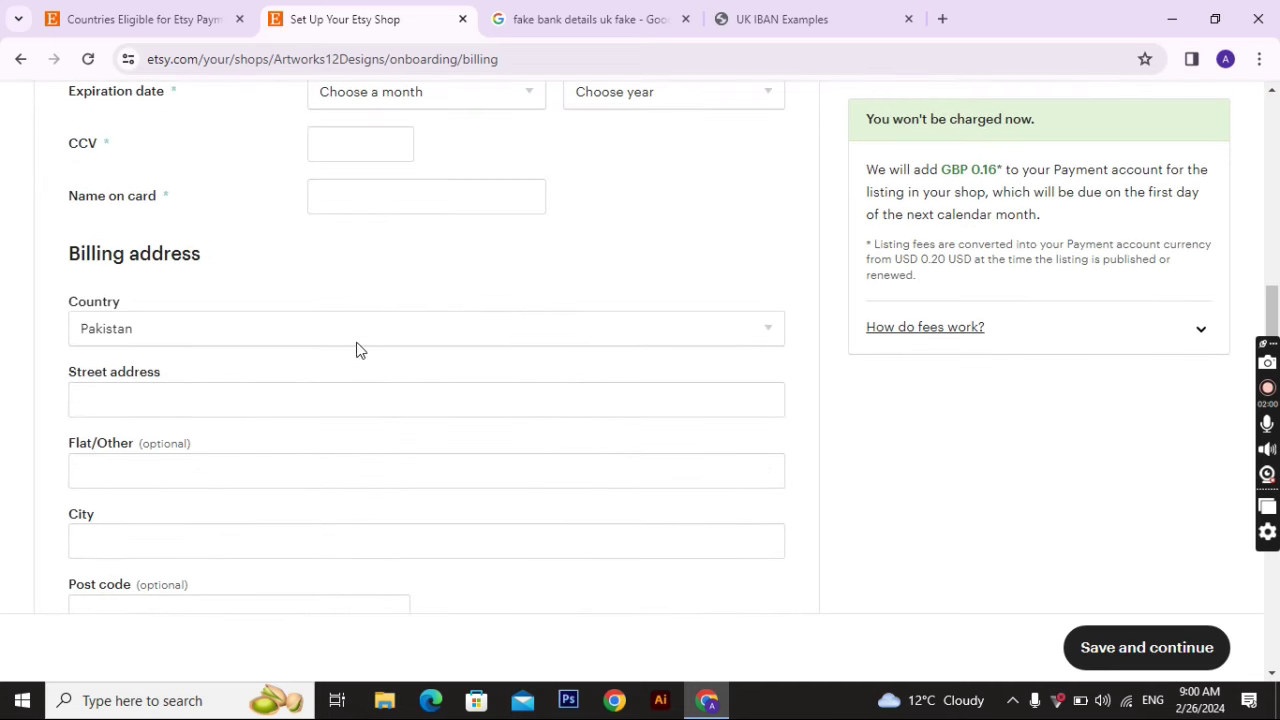
click(377, 328)
scroll(374, 546, down, 10)
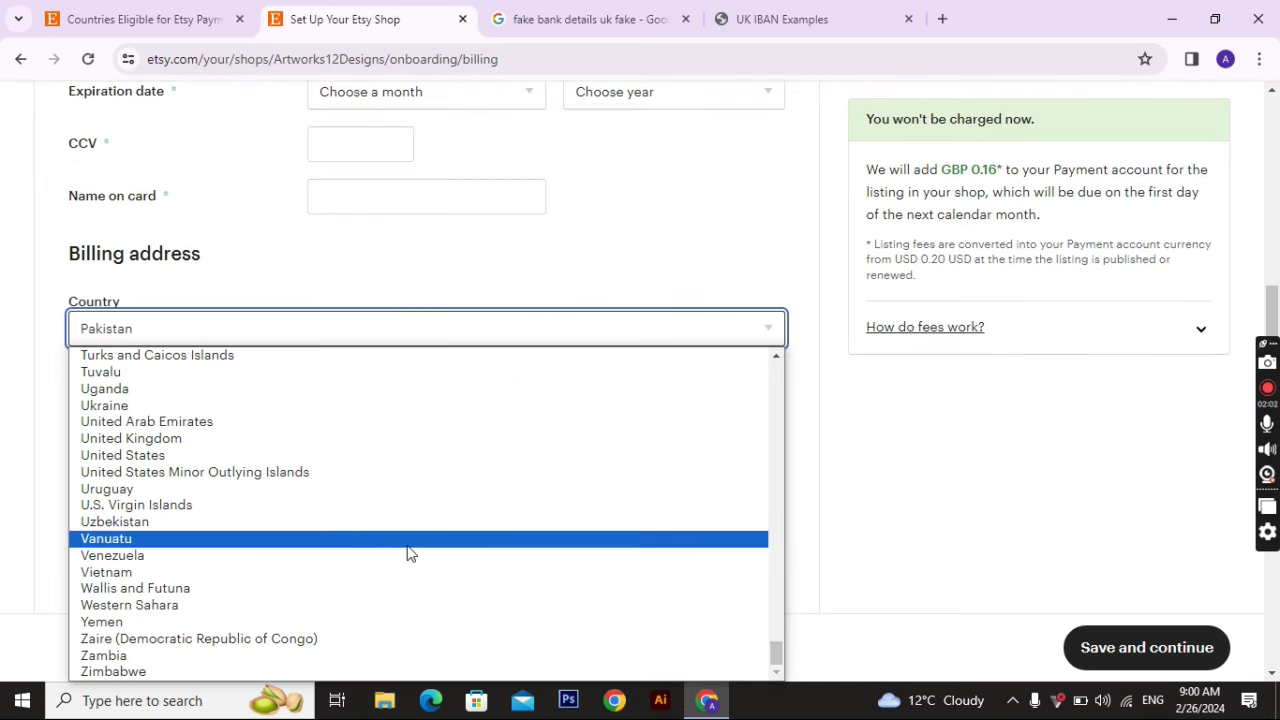
key(p)
key(p)
key(p)
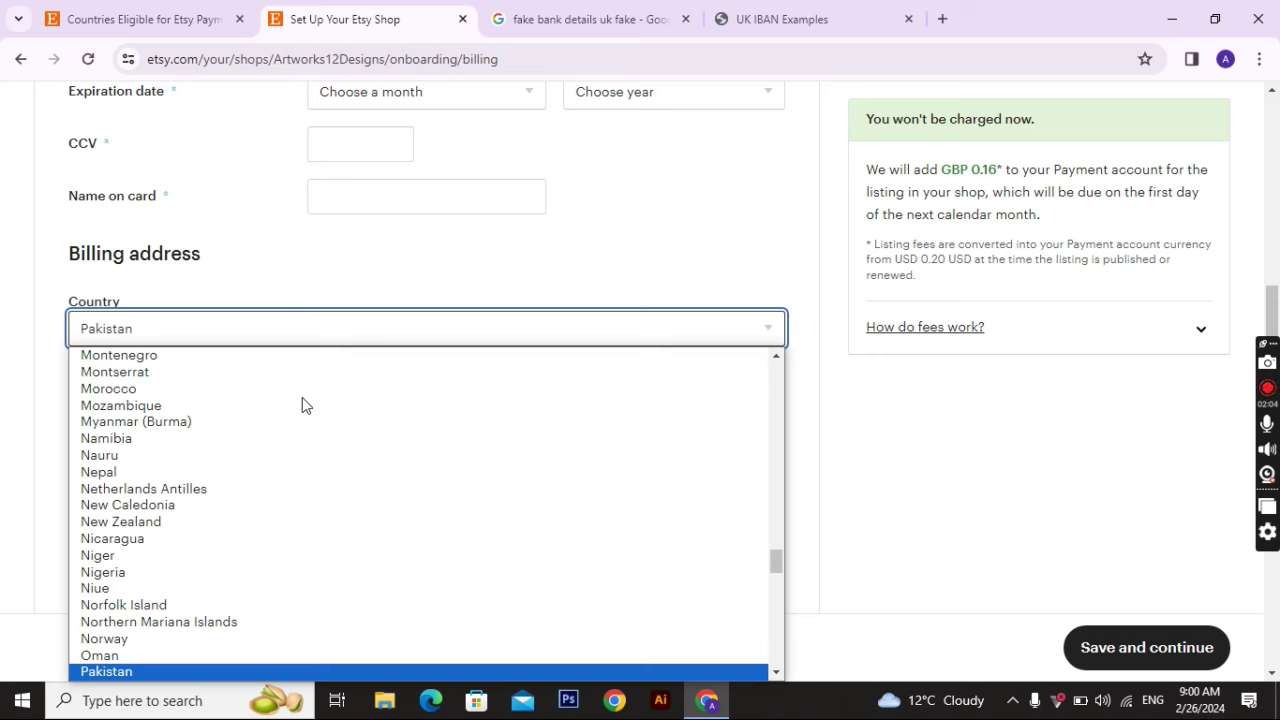
click(180, 671)
scroll(334, 382, down, 2)
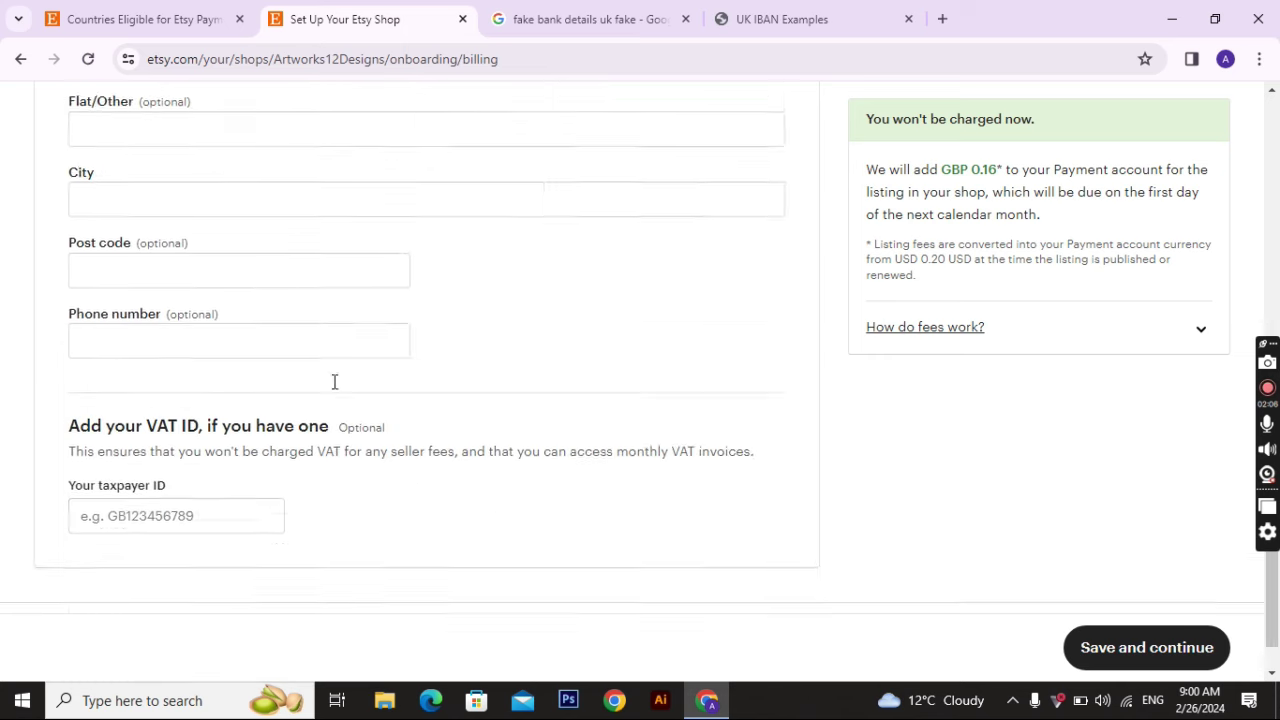
scroll(334, 382, down, 2)
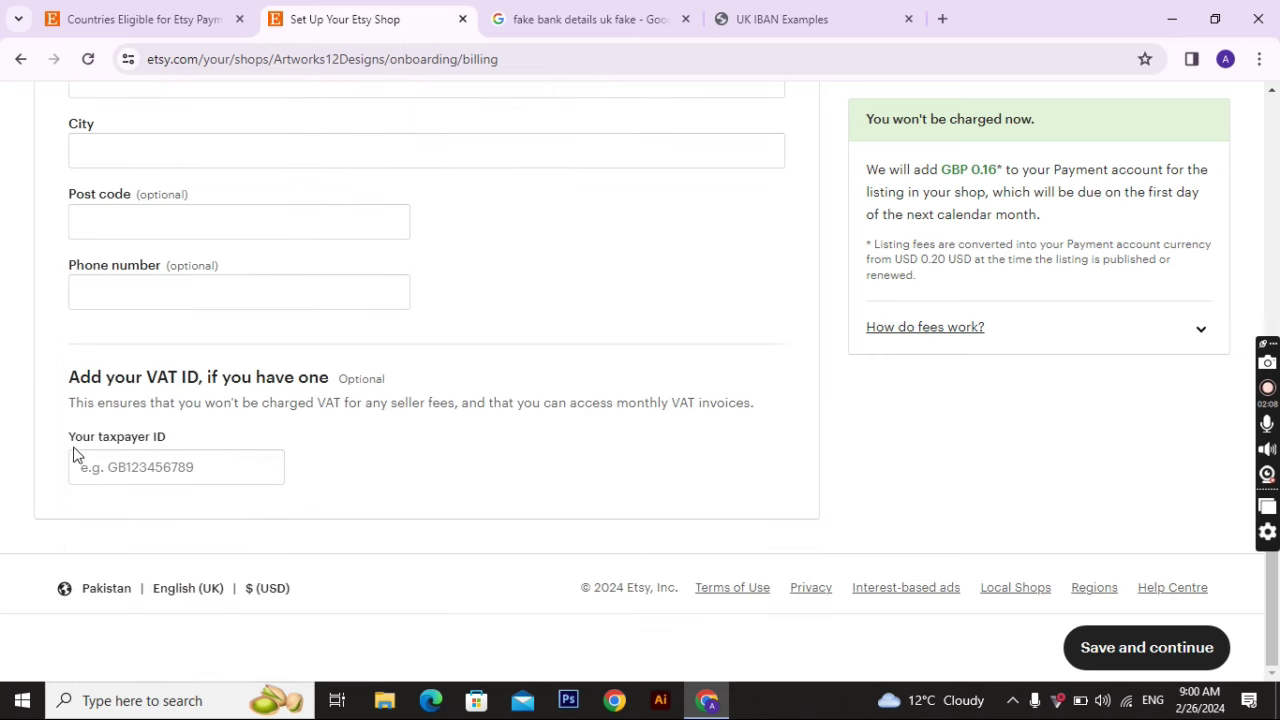
Step: Go over the card number, expiration date, CCV, name and billing address fields, leaving them all empty
scroll(314, 486, up, 5)
scroll(316, 470, up, 3)
scroll(491, 449, down, 3)
scroll(496, 336, up, 2)
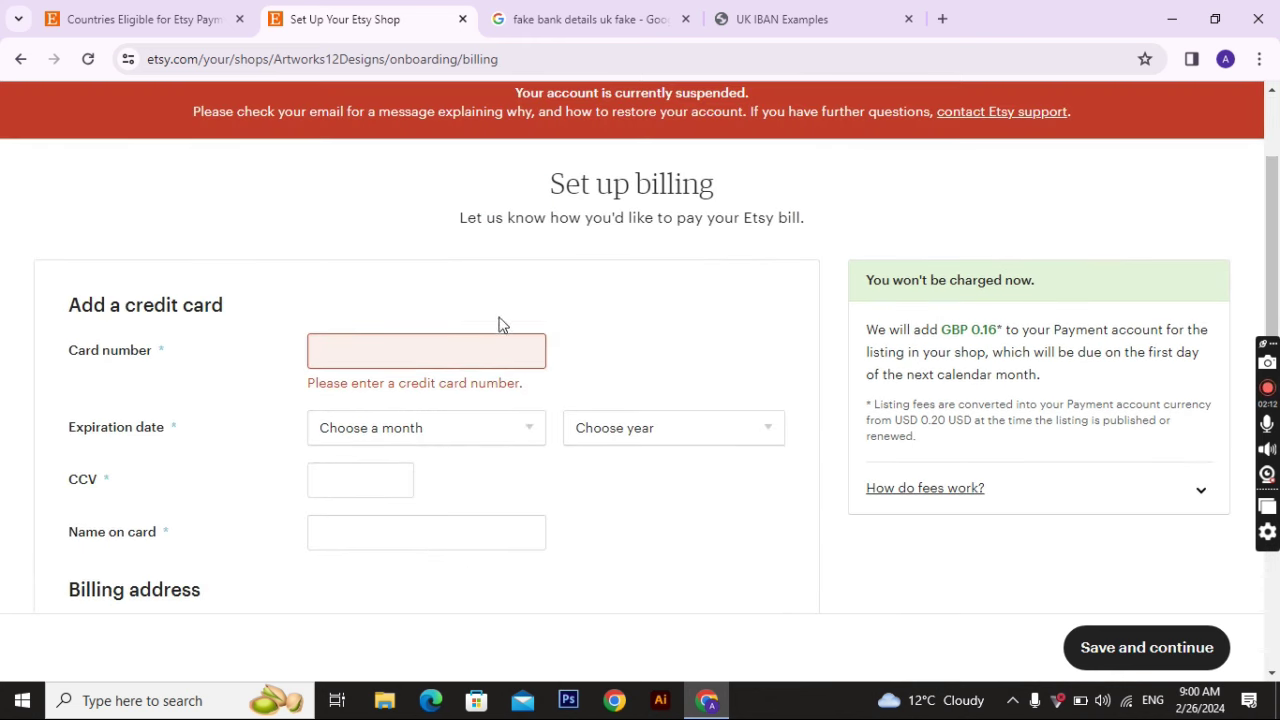
click(426, 337)
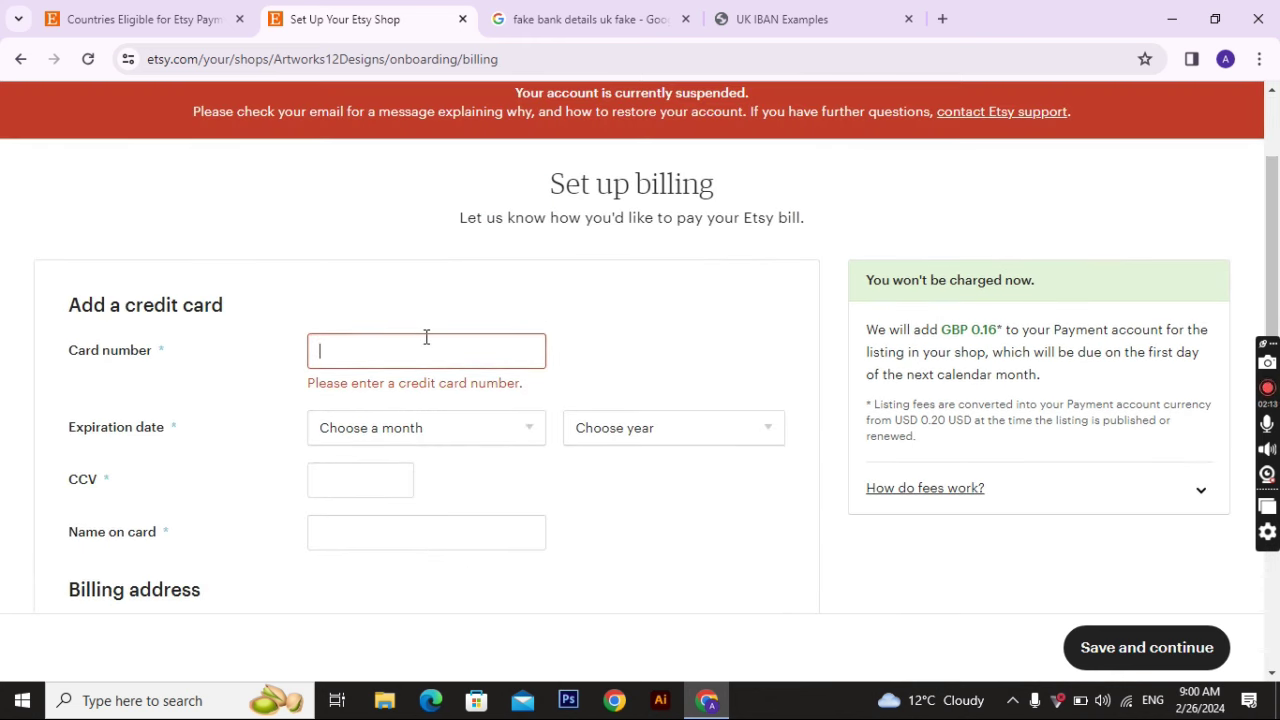
click(437, 428)
click(728, 428)
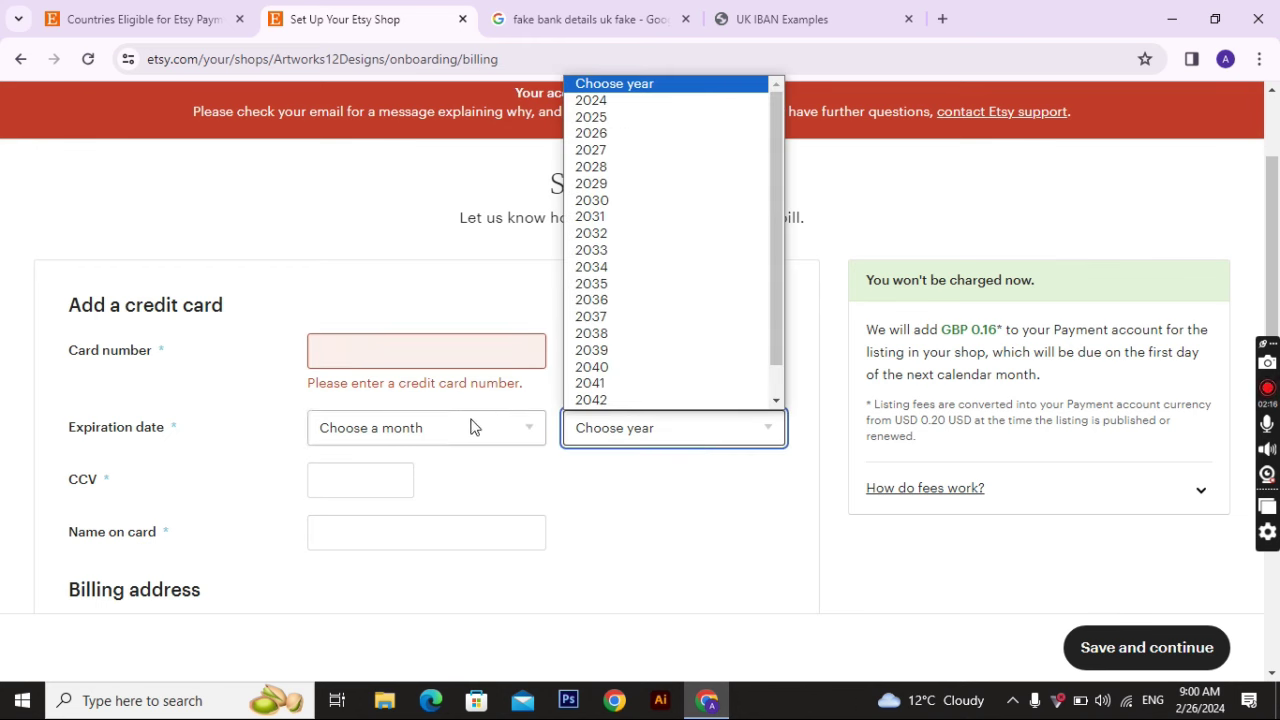
scroll(465, 420, down, 2)
click(362, 330)
click(463, 376)
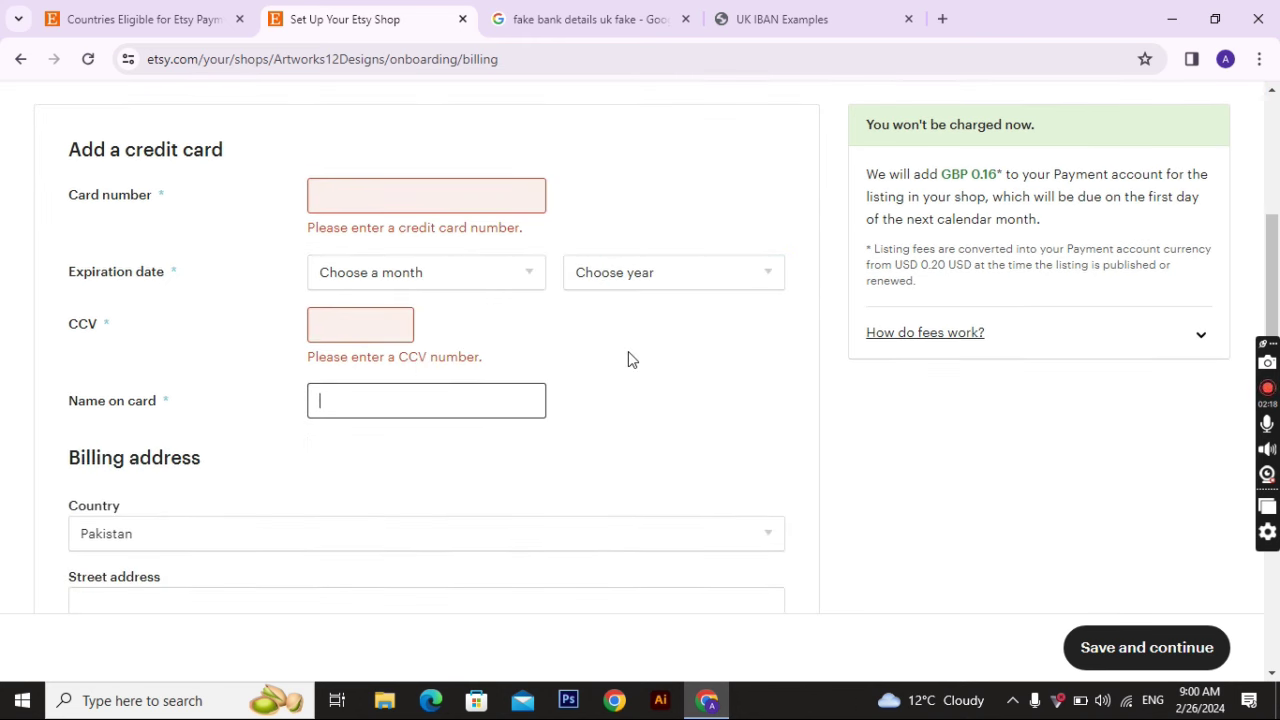
scroll(628, 358, down, 2)
scroll(615, 352, down, 2)
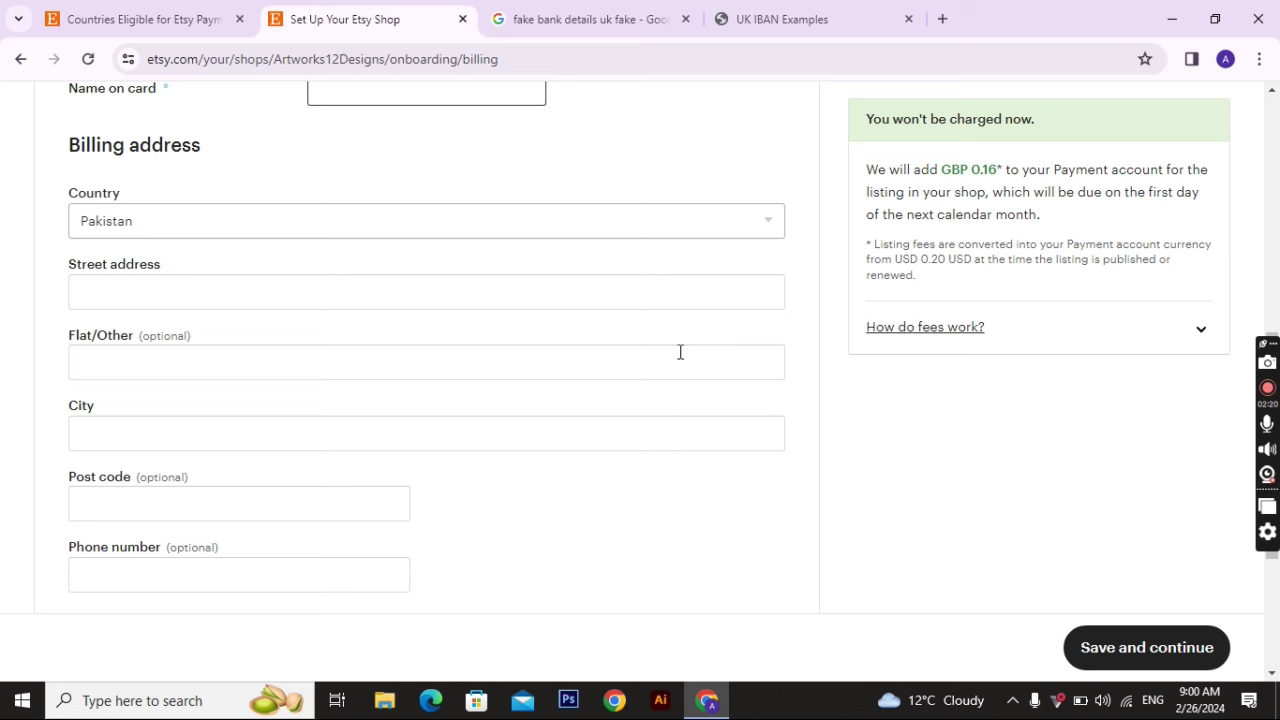
click(231, 289)
click(151, 397)
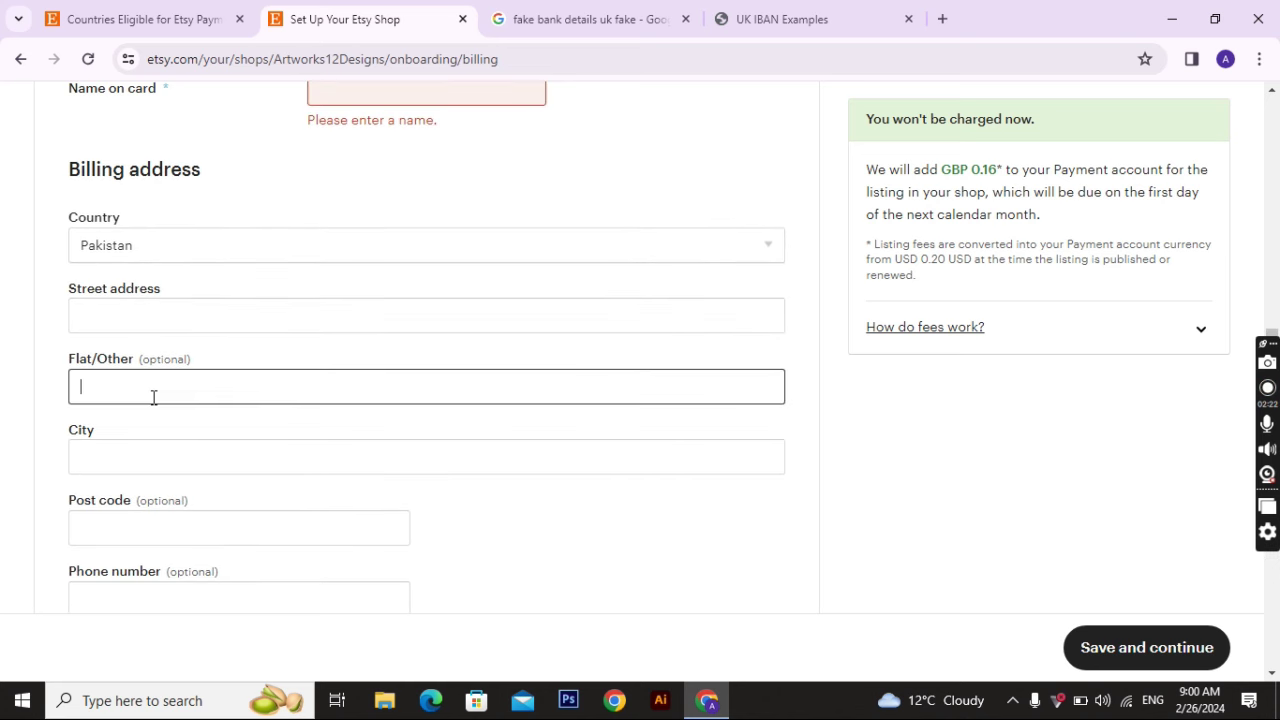
click(217, 479)
scroll(400, 426, down, 3)
click(213, 262)
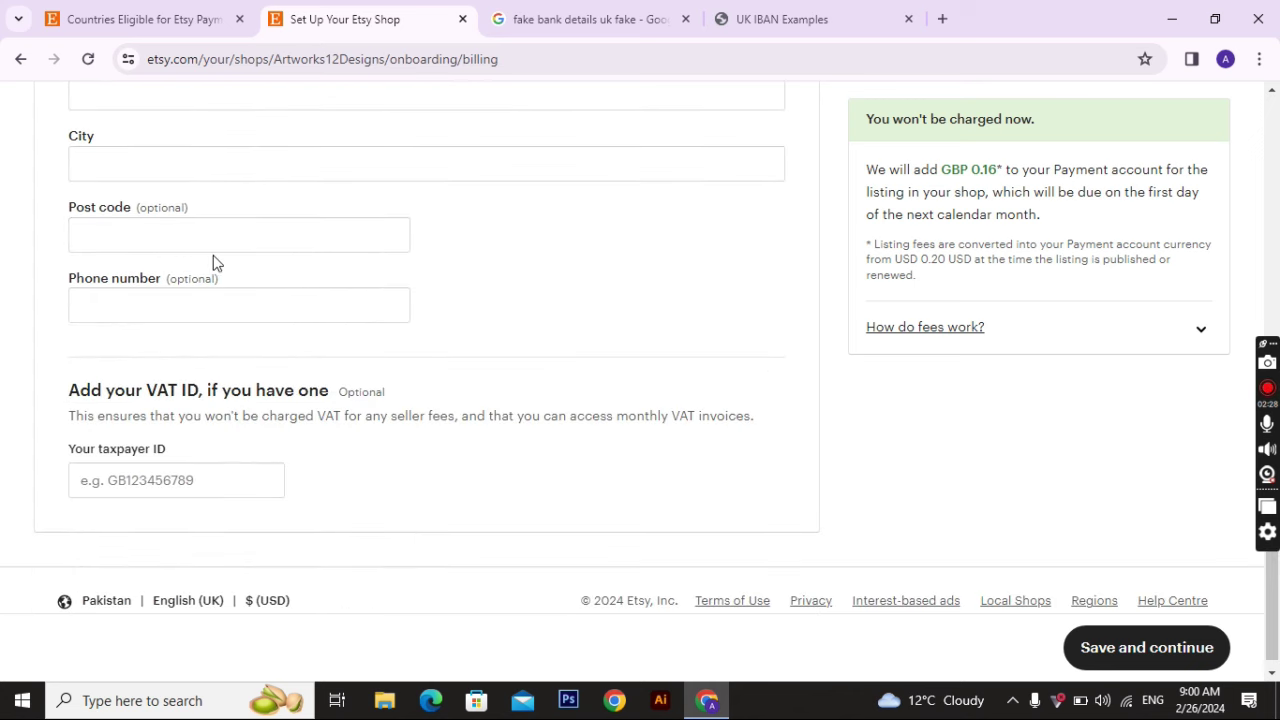
scroll(310, 300, up, 5)
scroll(400, 370, down, 5)
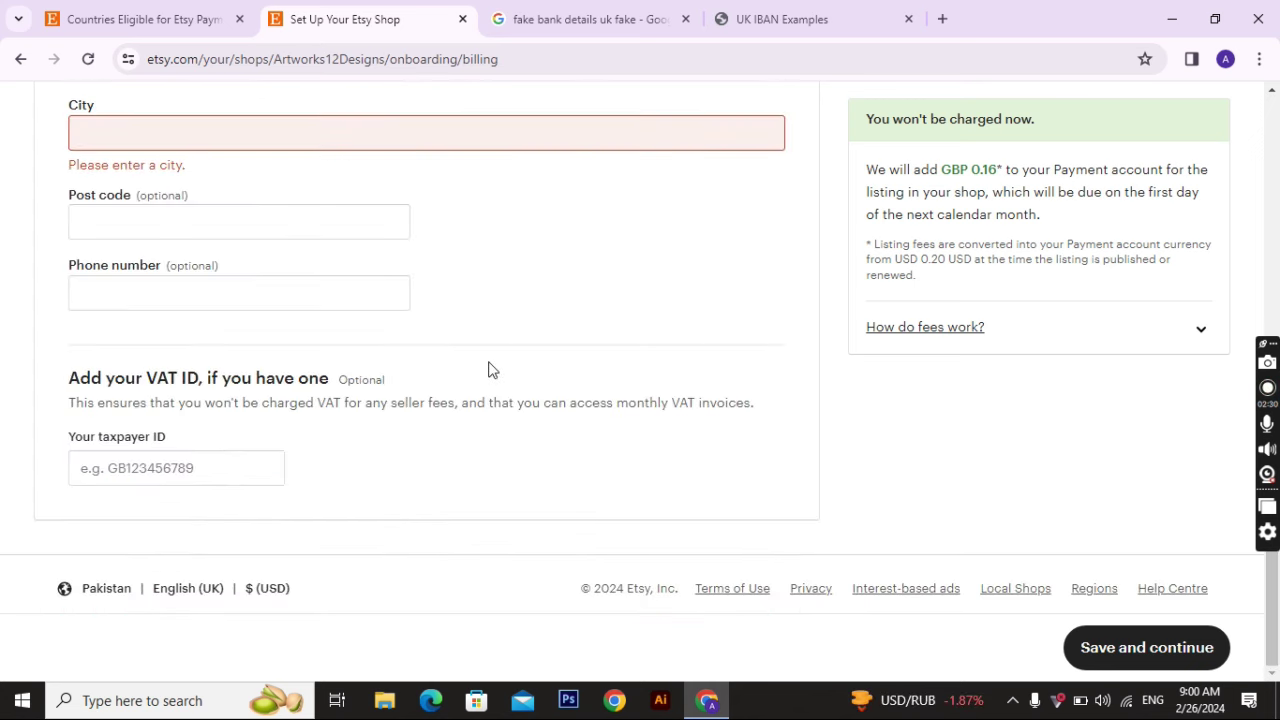
scroll(1094, 371, up, 10)
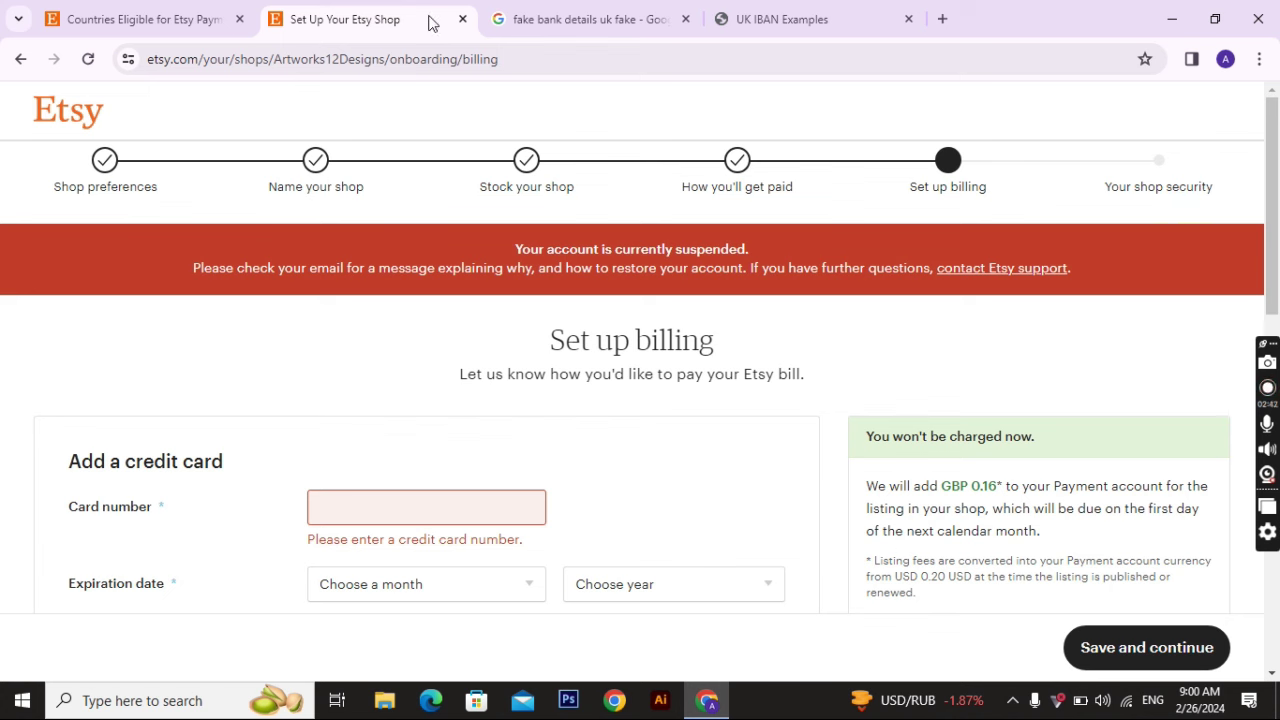
Step: Review the list of countries on the Countries Eligible for Etsy Payments help page
click(132, 16)
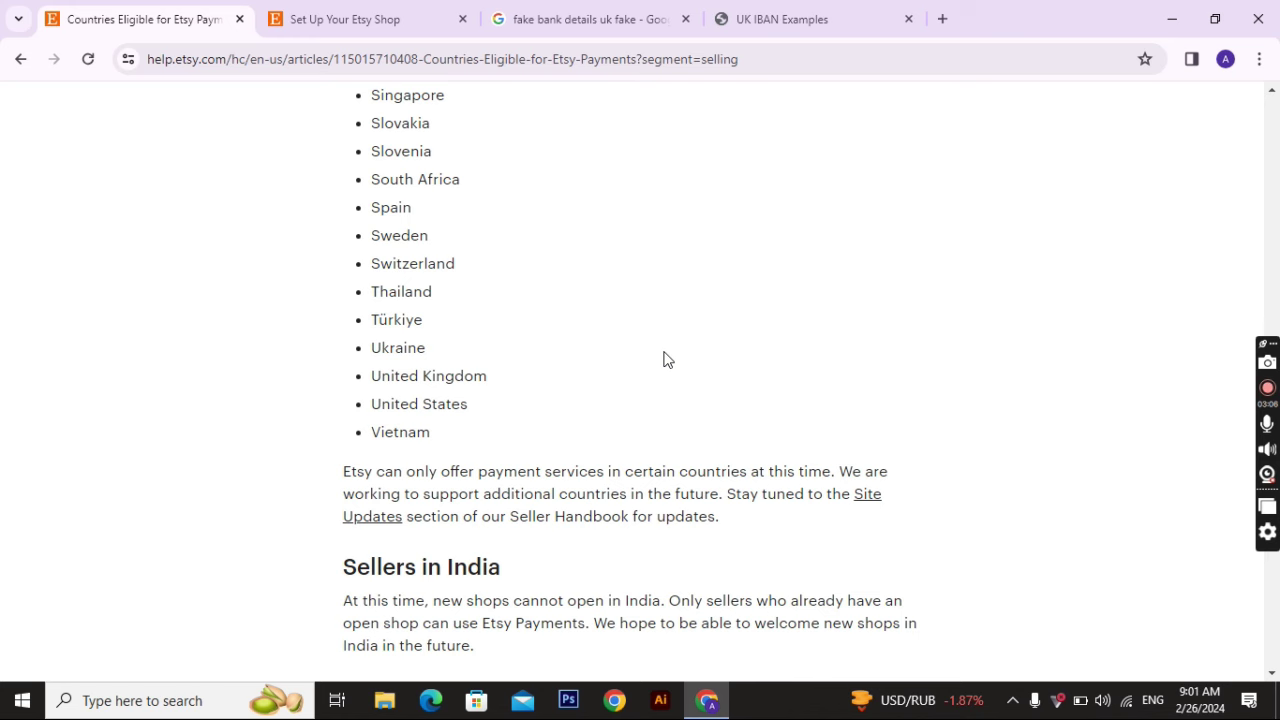
scroll(657, 362, up, 8)
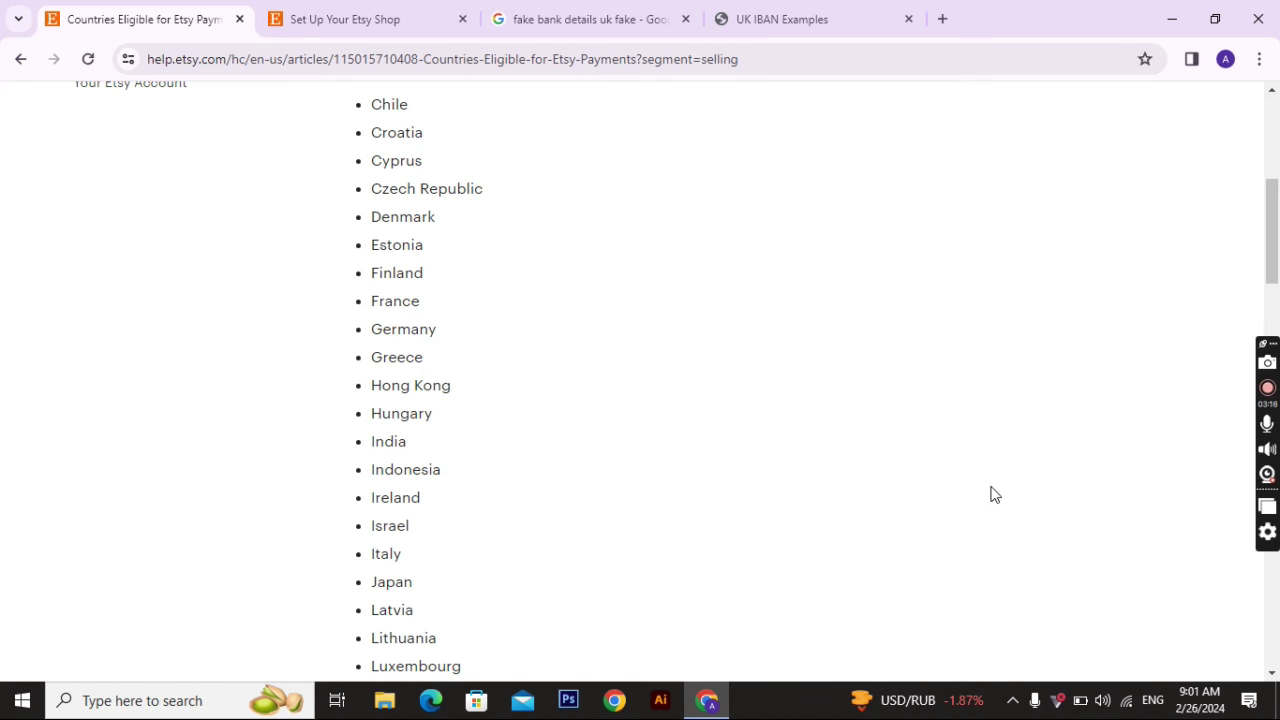
Step: Open the VPN app that is running in the background
click(1057, 700)
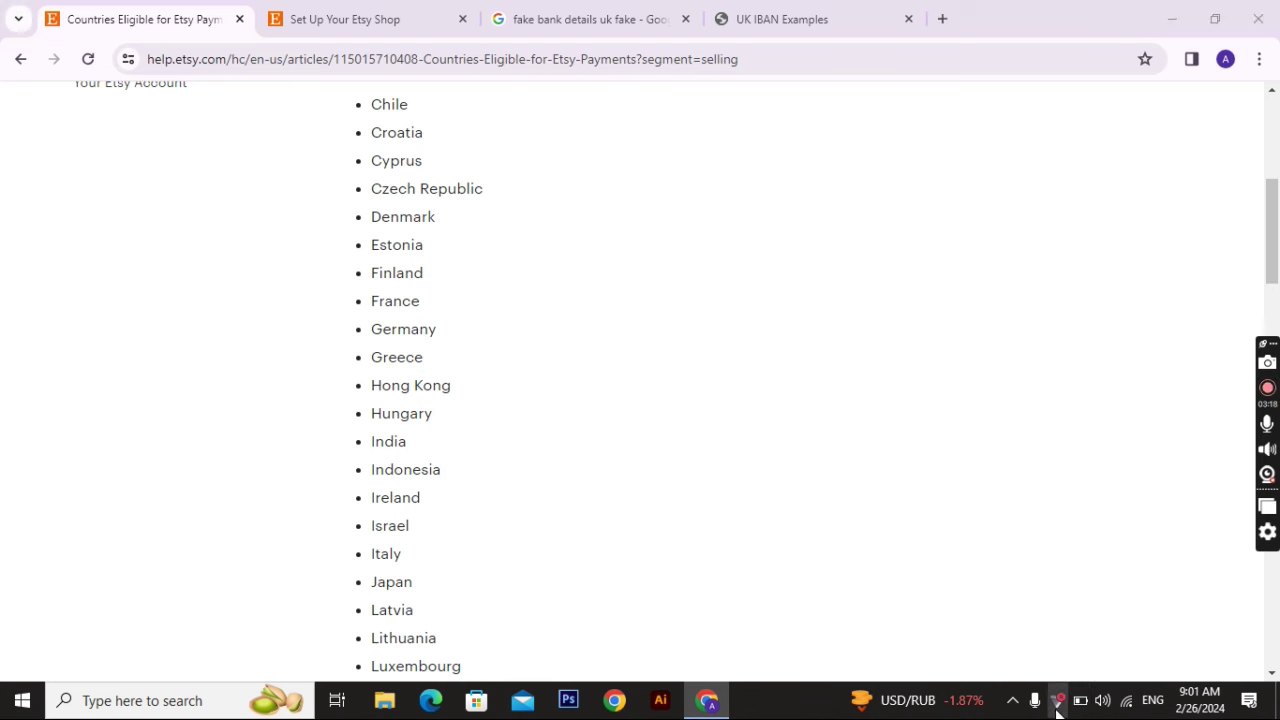
click(1005, 686)
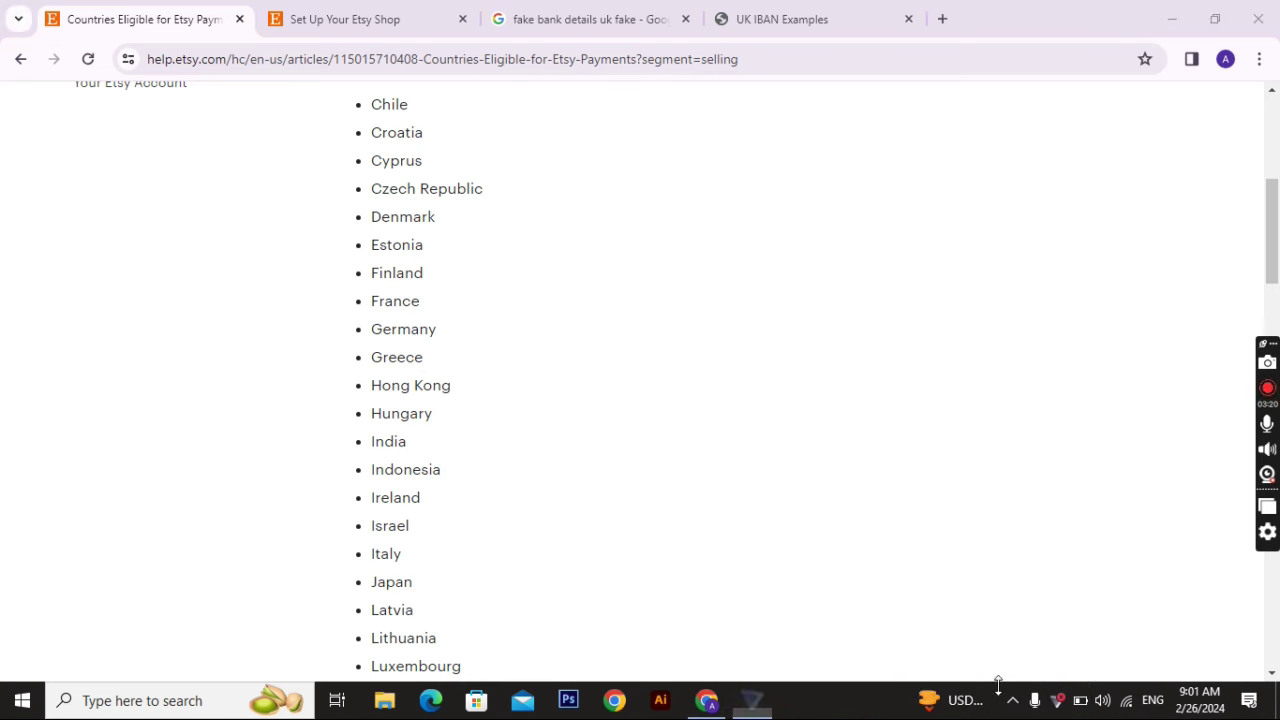